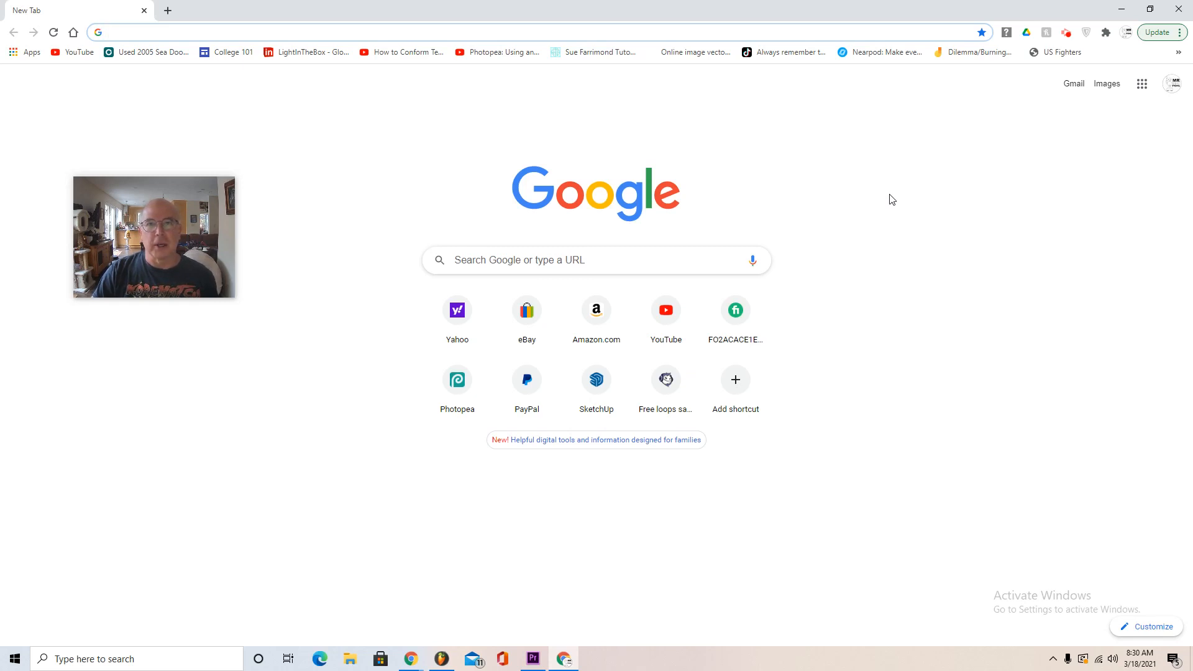
{"action": "left_click", "coordinate": [407, 30]}
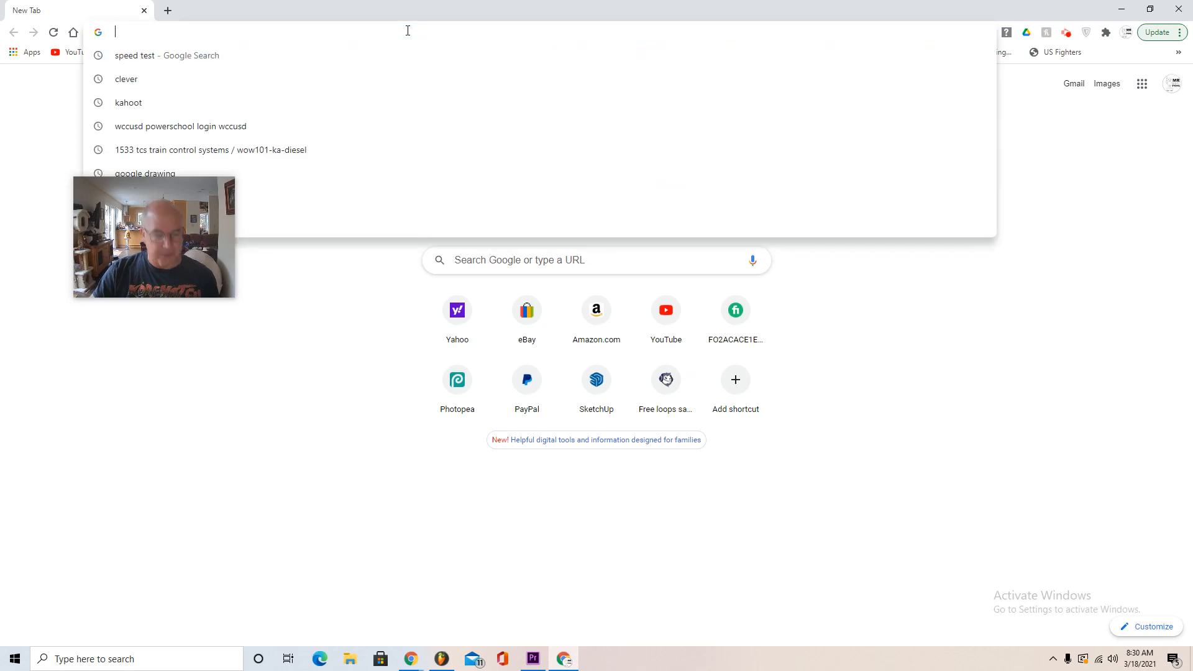
{"action": "type", "text": "www."}
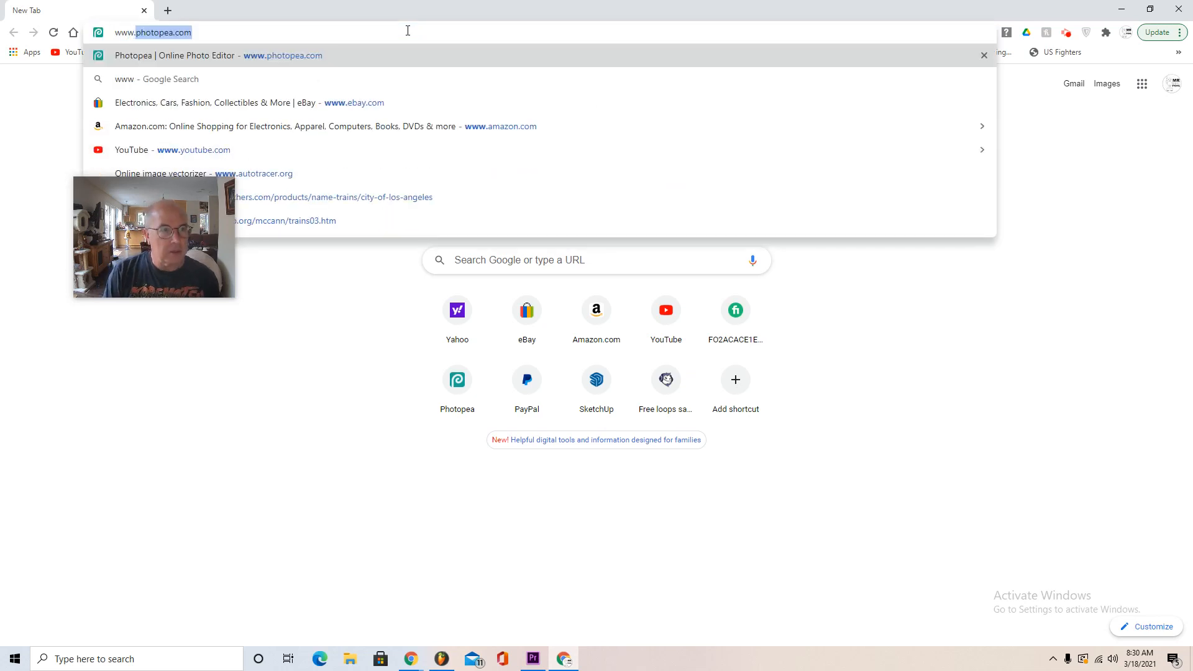
{"action": "type", "text": "sketch"}
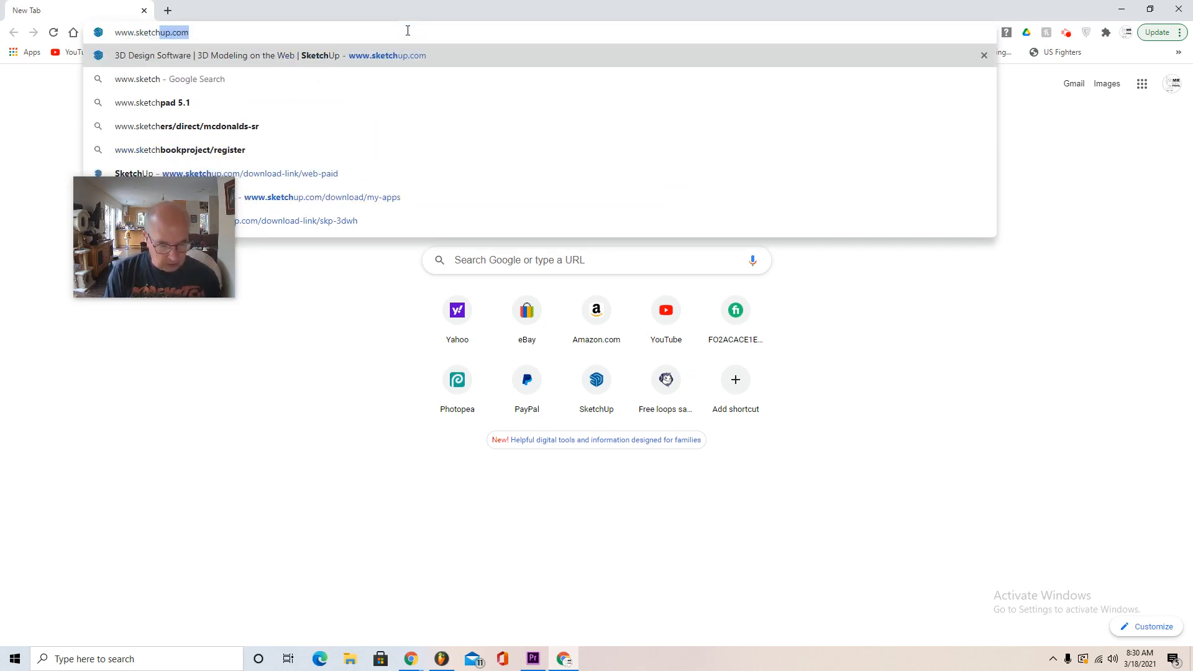
{"action": "type", "text": "up.com"}
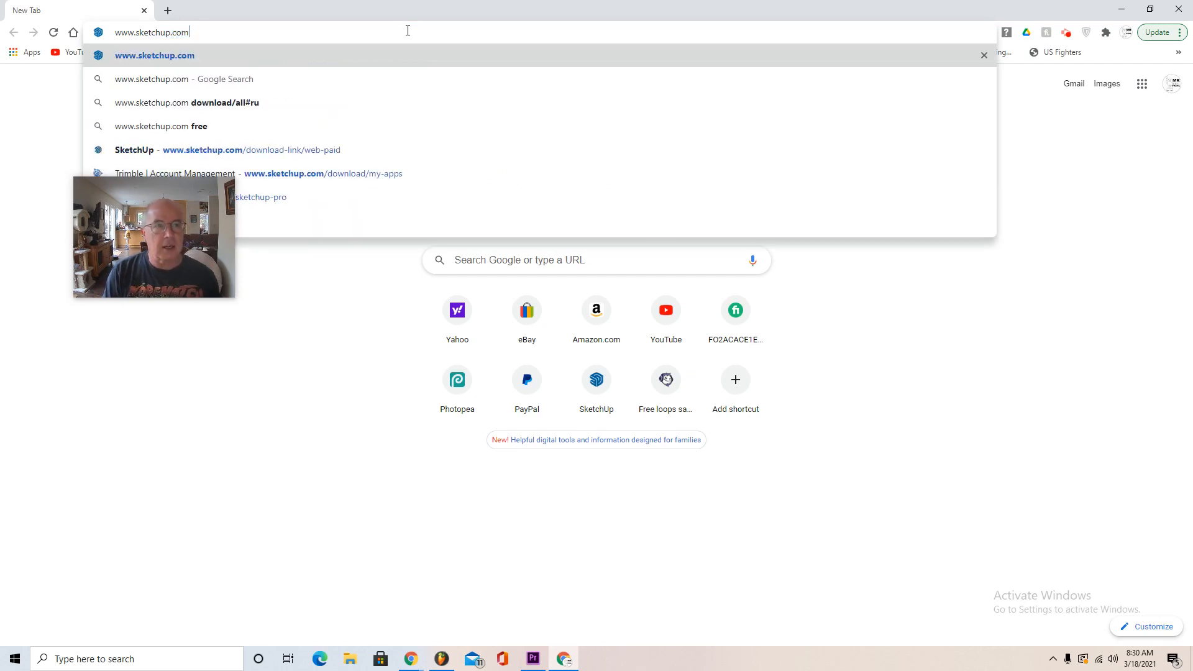
{"action": "key", "text": "Return"}
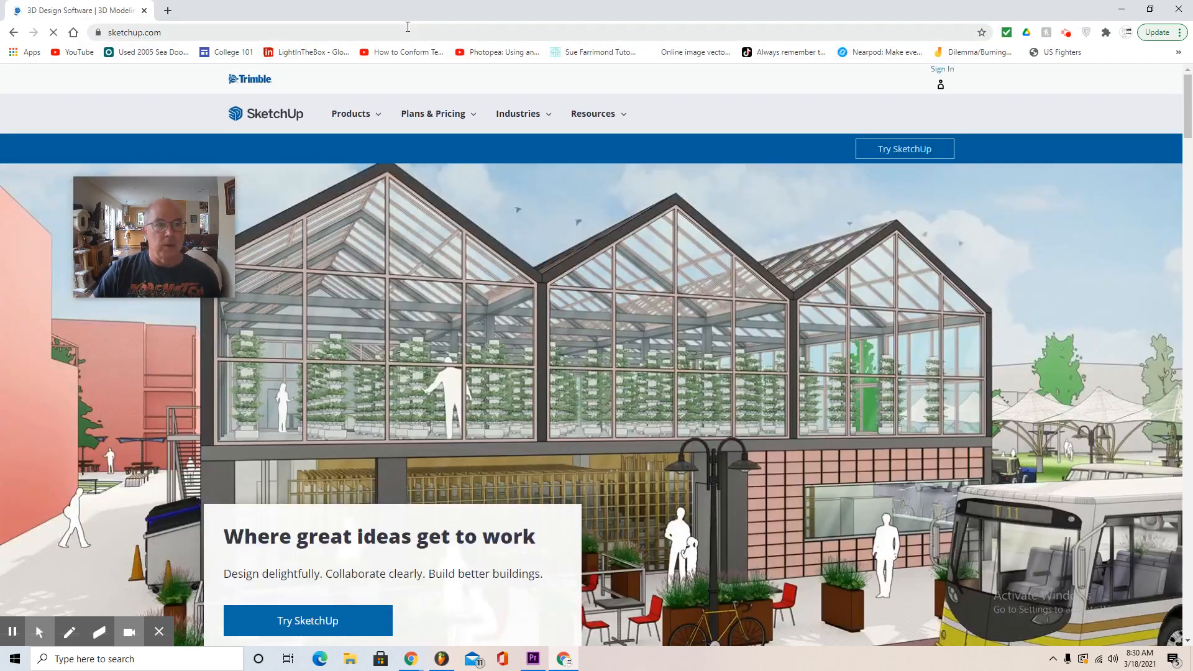
- Go to the signed-in user's apps, choose the organization account purchased via Creation Engine, and show its assigned products
{"action": "left_click", "coordinate": [943, 81]}
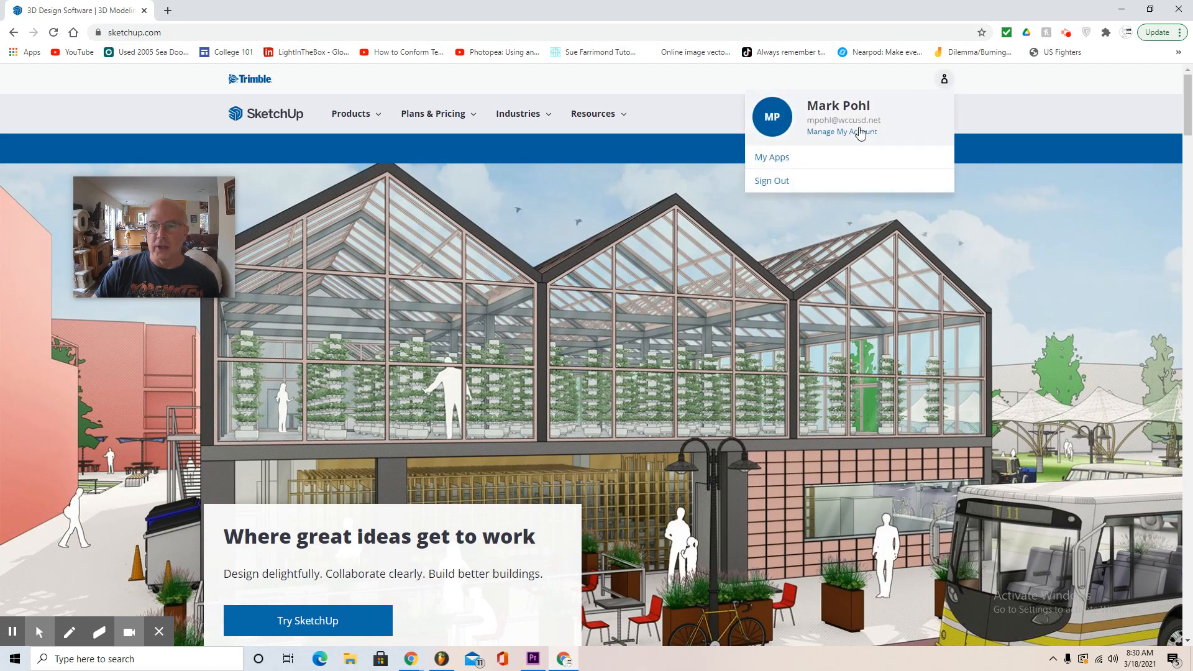
{"action": "left_click", "coordinate": [776, 162]}
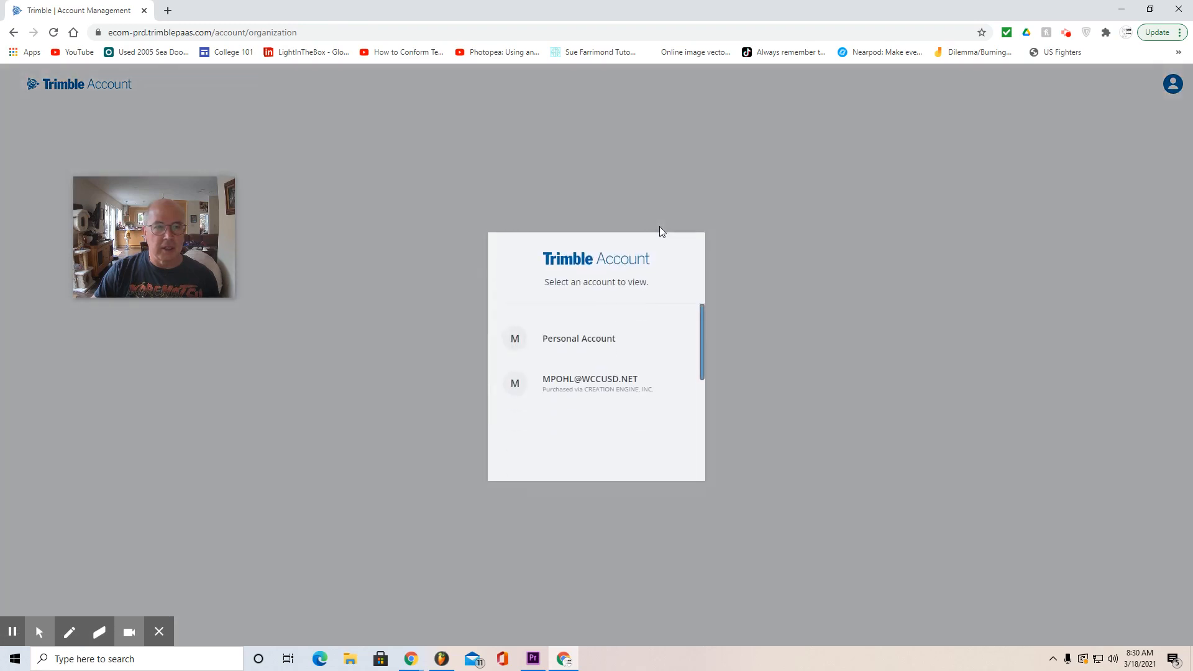
{"action": "left_click", "coordinate": [620, 389]}
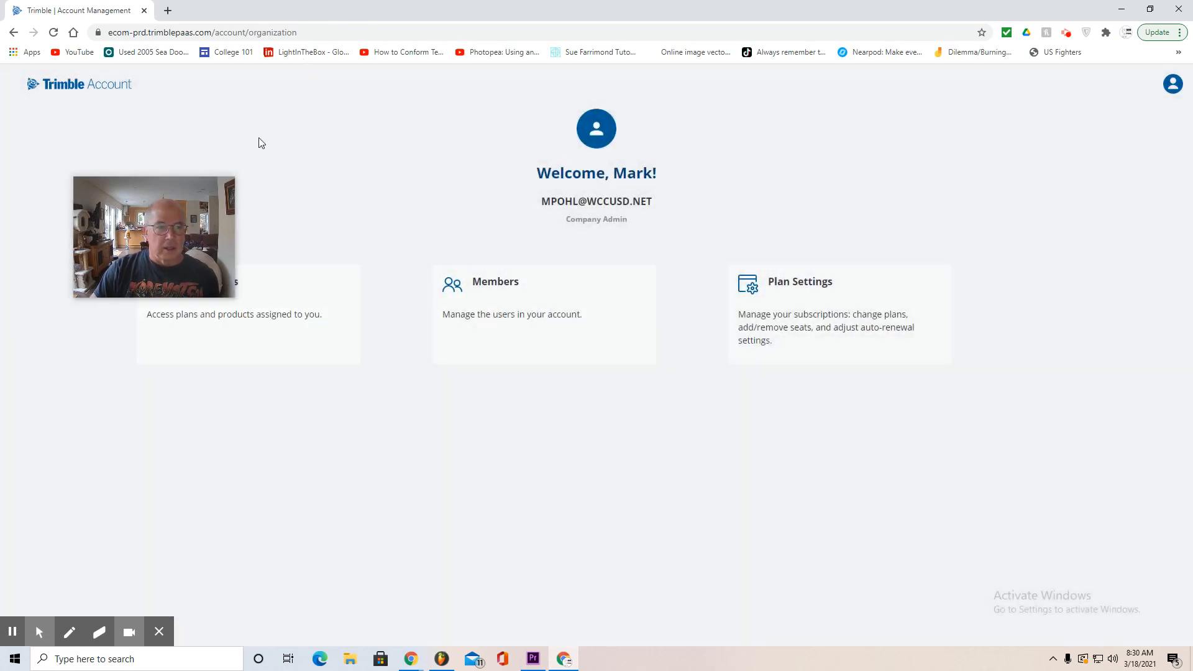
{"action": "left_click_drag", "start_coordinate": [178, 188], "coordinate": [159, 132]}
{"action": "left_click", "coordinate": [225, 306]}
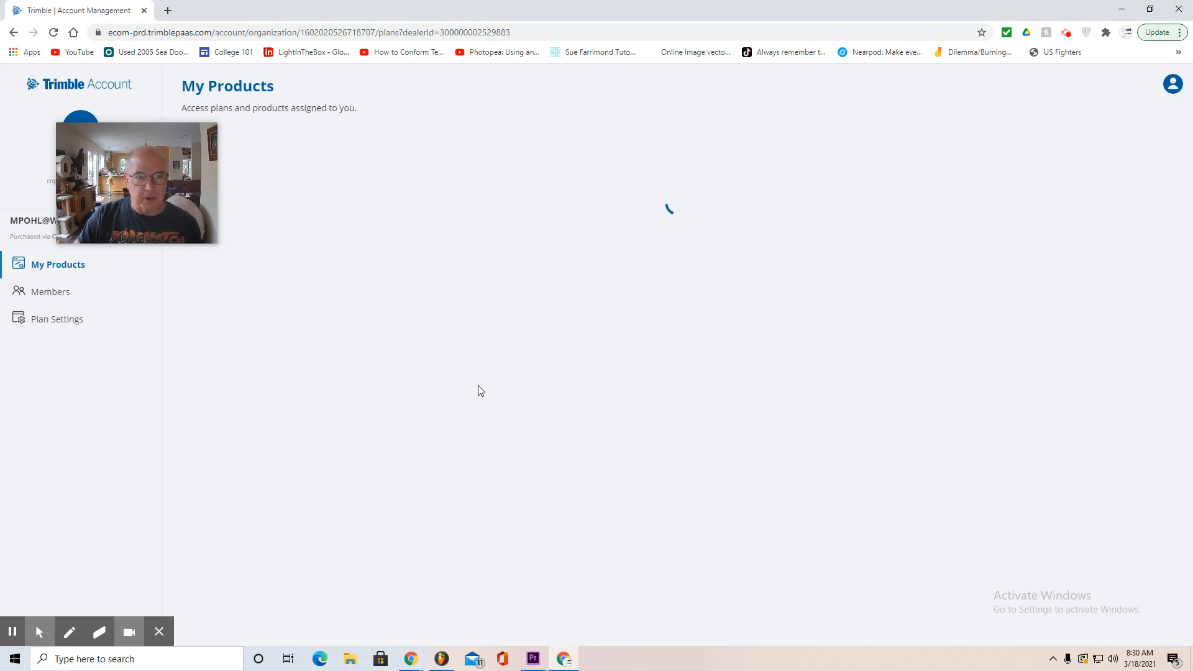
- Launch SketchUp for Web from the applications included in the SketchUp Studio plan
{"action": "left_click", "coordinate": [311, 234]}
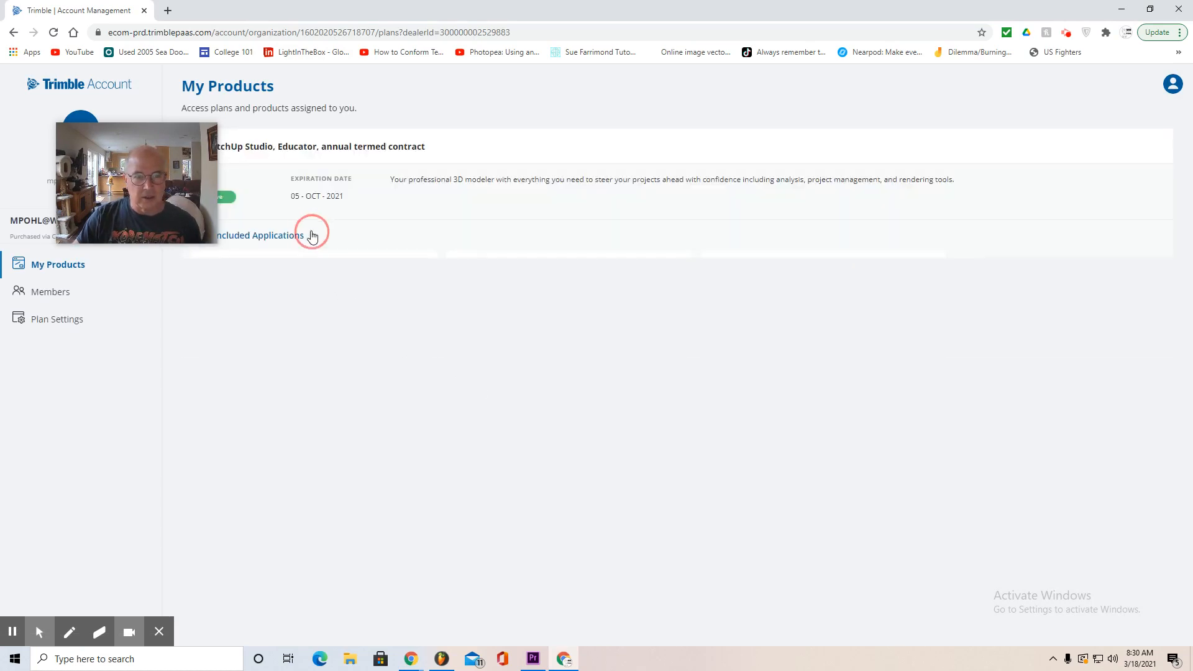
{"action": "scroll", "coordinate": [587, 478], "scroll_direction": "down", "scroll_amount": 4}
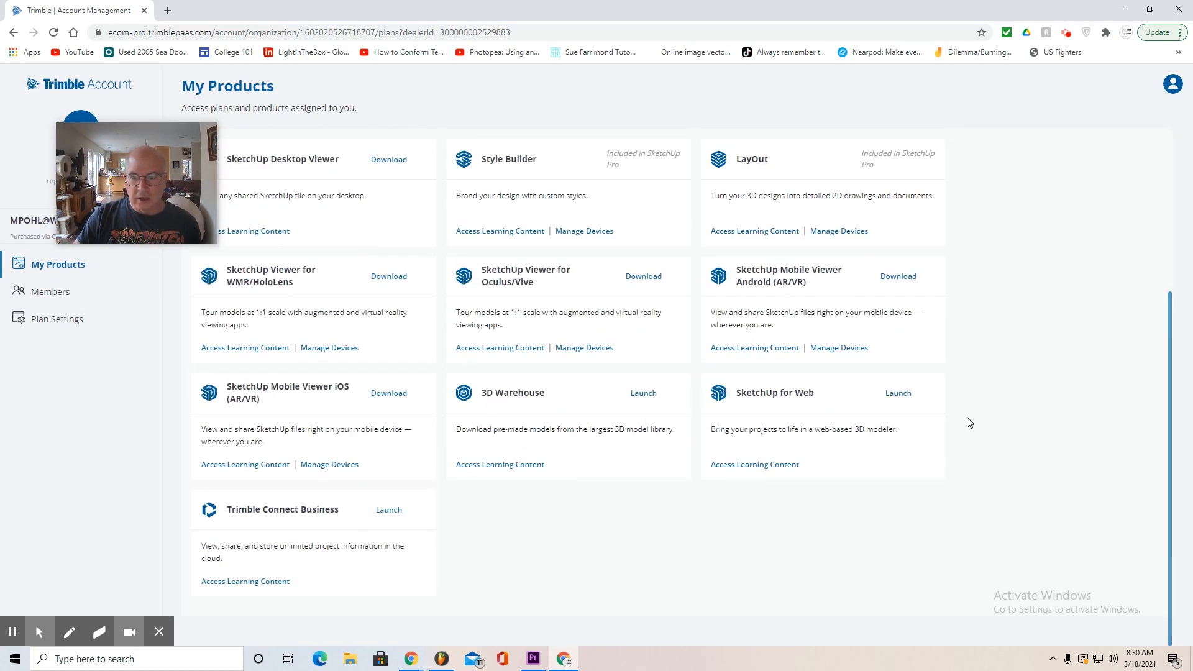
{"action": "left_click", "coordinate": [898, 392]}
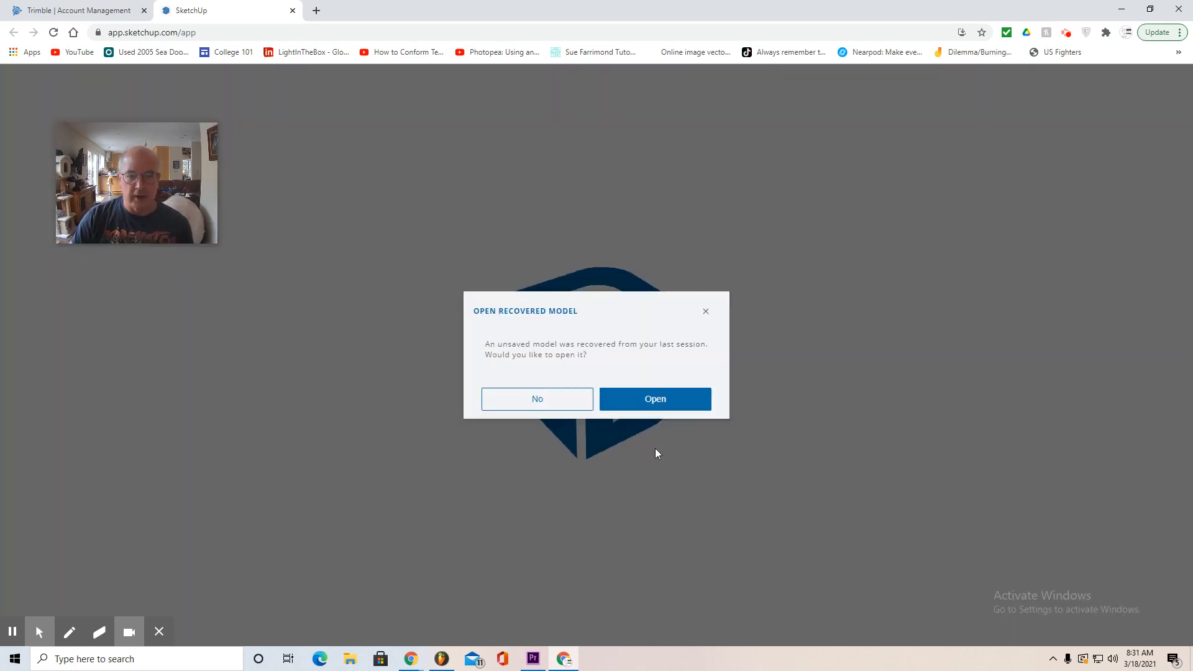
{"action": "left_click", "coordinate": [553, 403]}
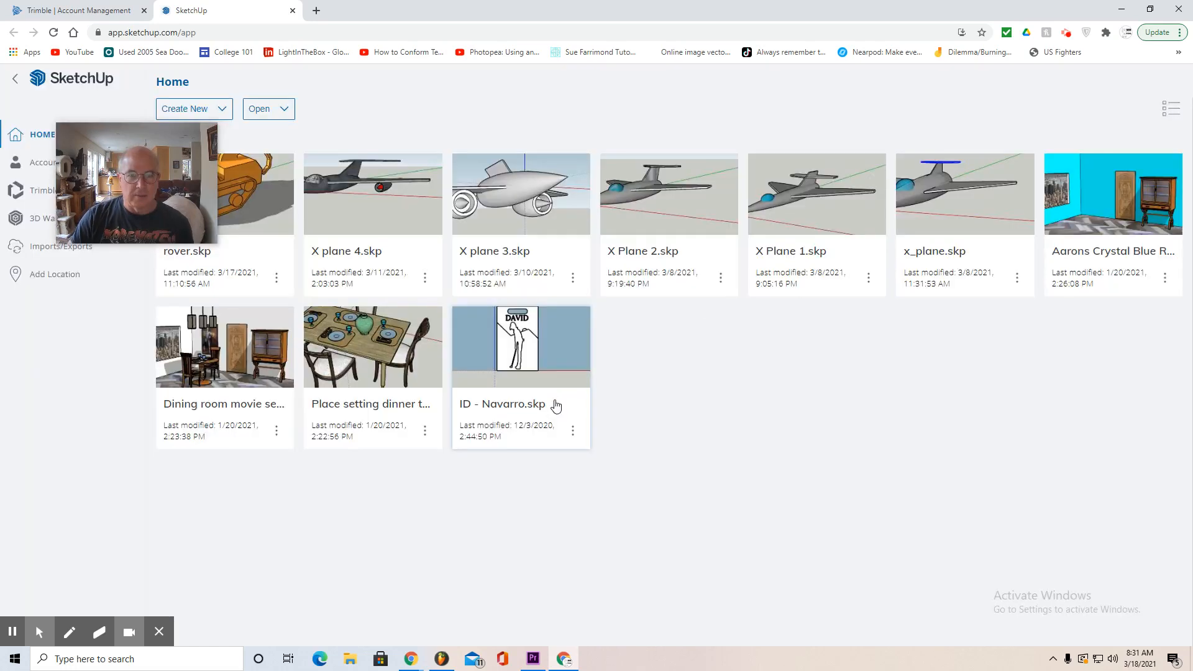
- Create a new model from the Simple Template - Feet and Inches
{"action": "mouse_move", "coordinate": [180, 134]}
{"action": "left_mouse_down"}
{"action": "mouse_move", "coordinate": [666, 370]}
{"action": "mouse_move", "coordinate": [901, 435]}
{"action": "left_mouse_up"}
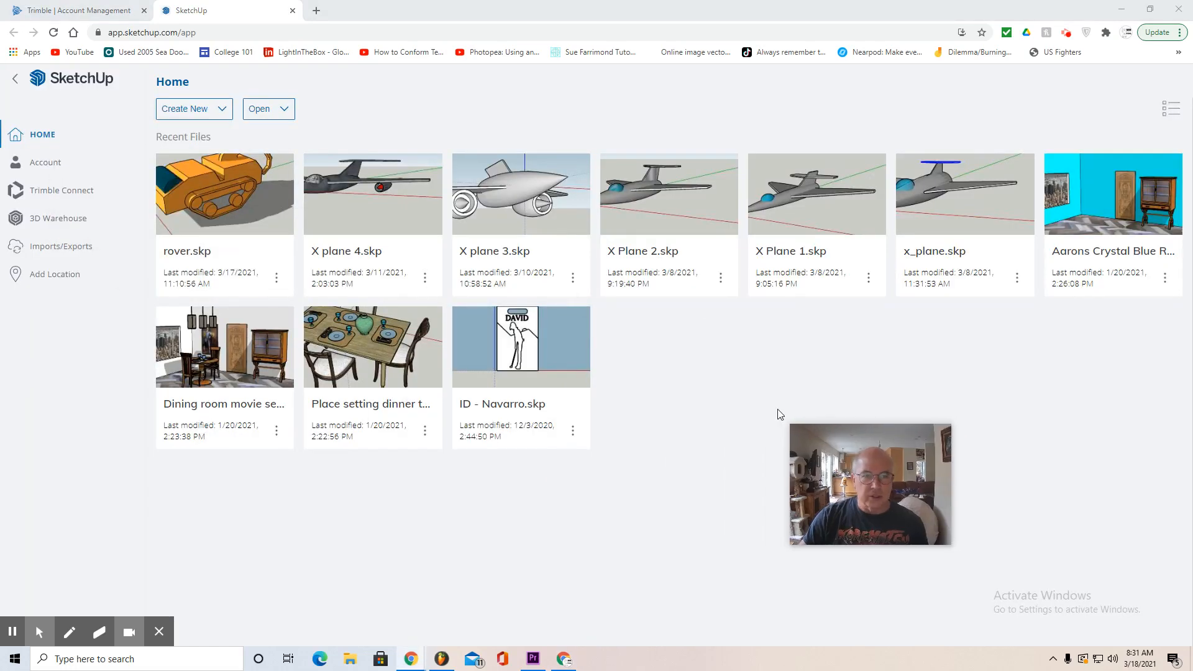
{"action": "left_click", "coordinate": [188, 115]}
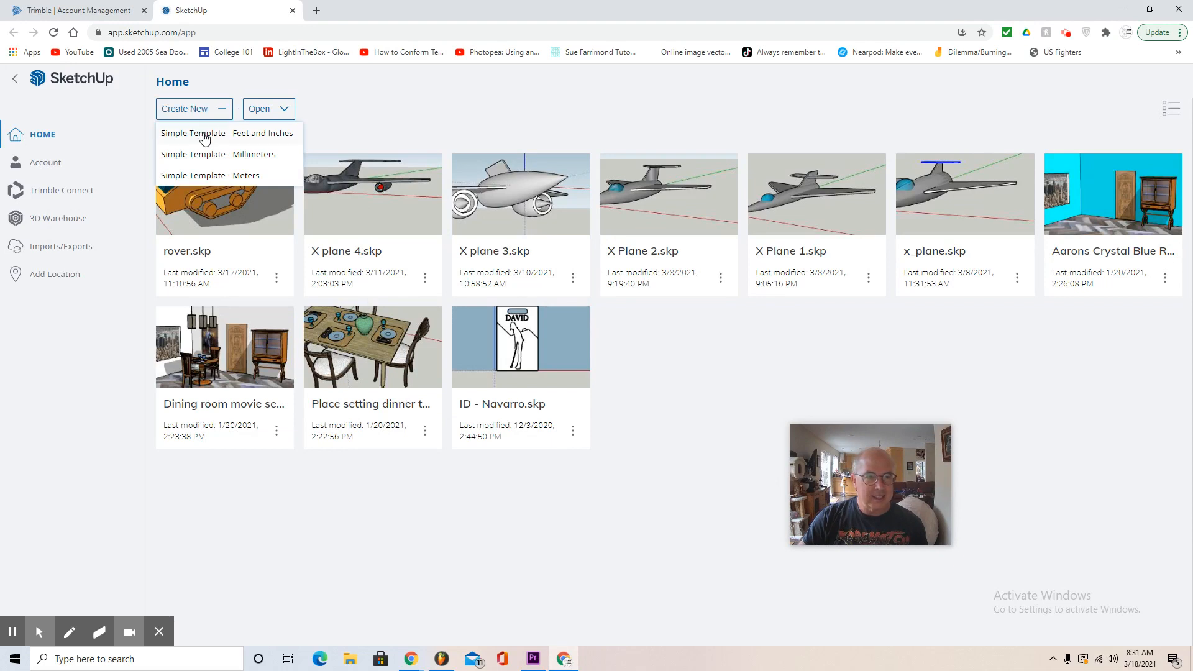
{"action": "left_click", "coordinate": [206, 137]}
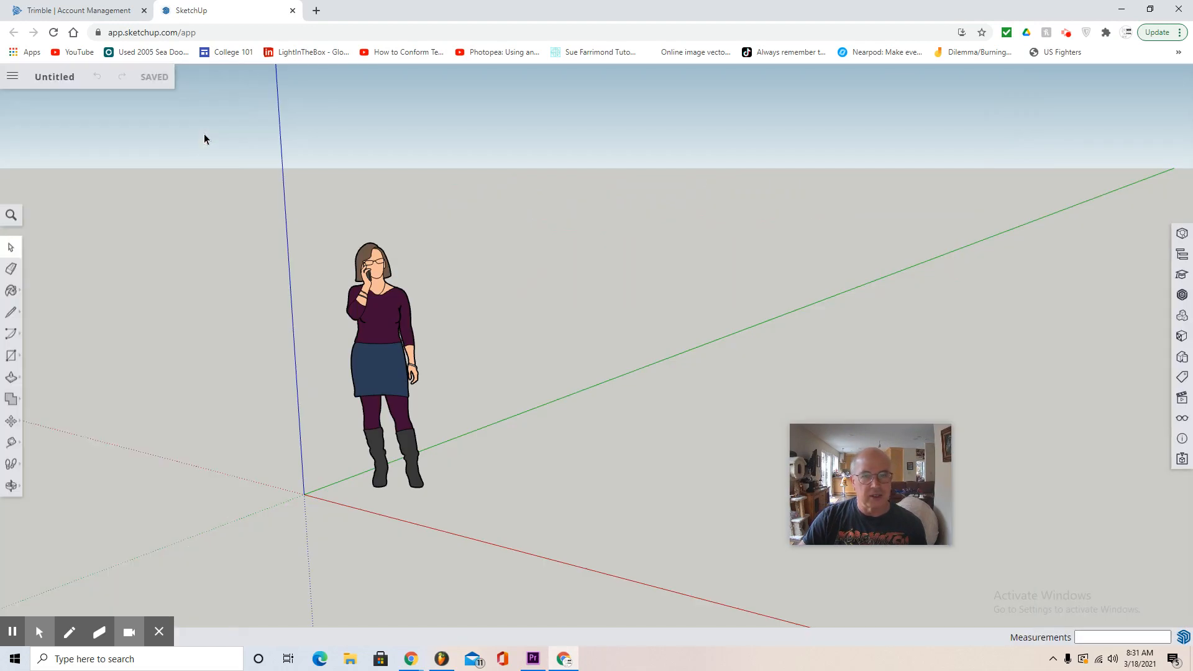
{"action": "left_click_drag", "start_coordinate": [872, 458], "coordinate": [969, 160]}
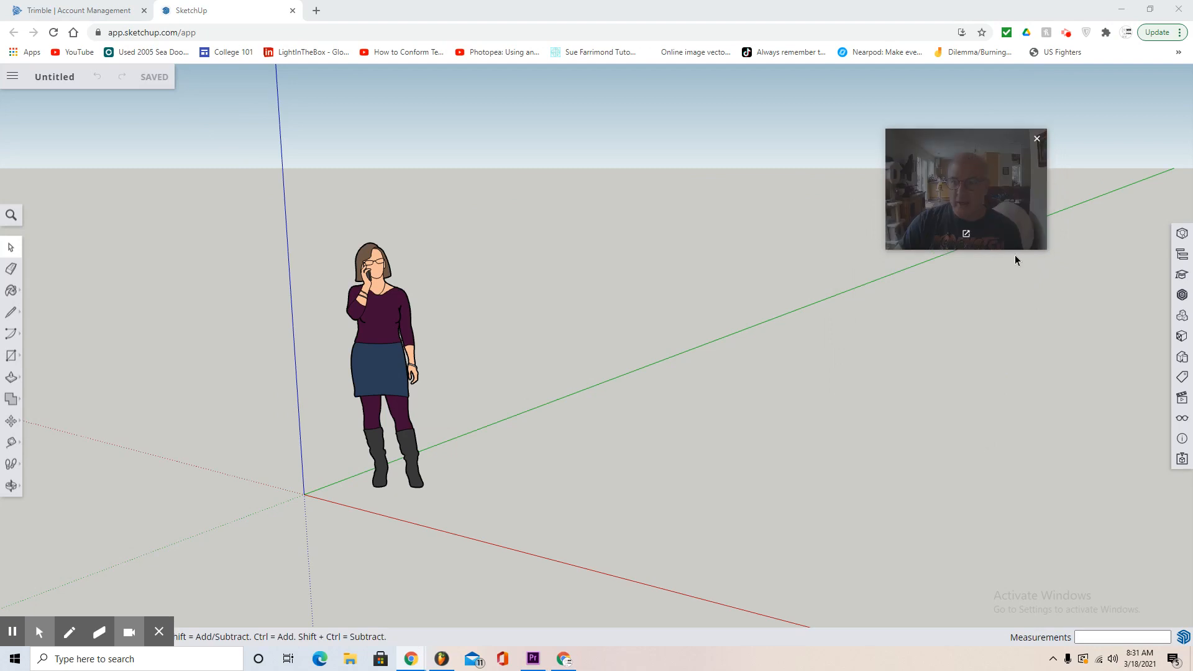
- Set the model's length units to decimal inches (0.0") and the length snap interval to .001
{"action": "left_click", "coordinate": [1182, 439]}
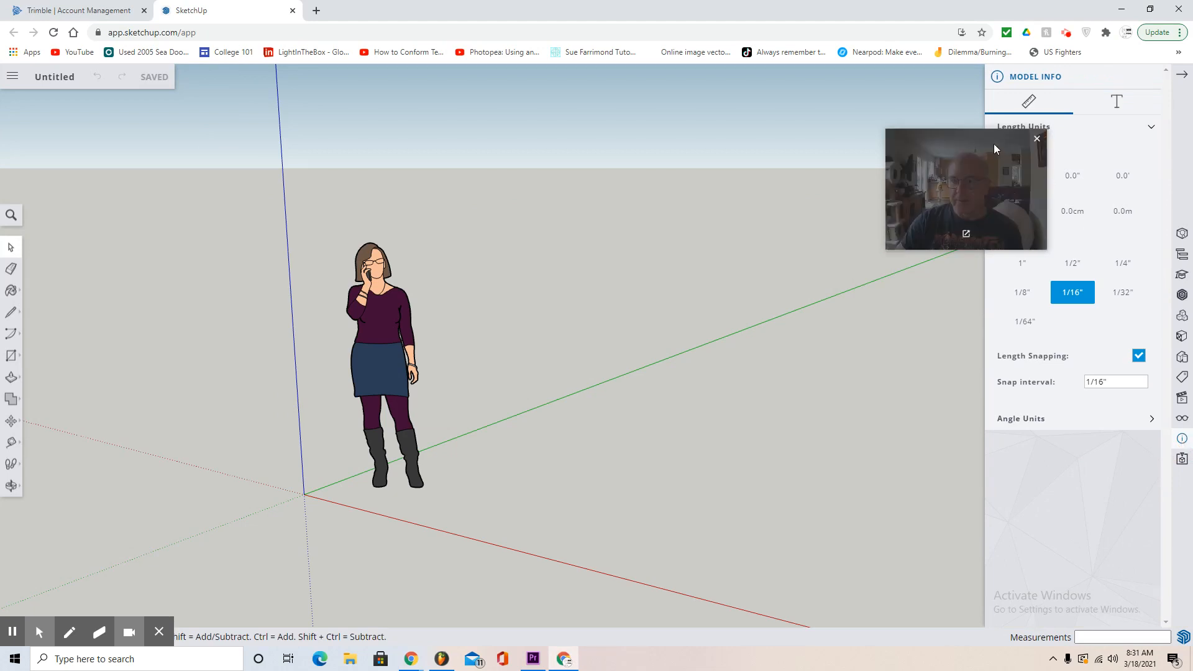
{"action": "left_click_drag", "start_coordinate": [993, 144], "coordinate": [901, 110]}
{"action": "left_click", "coordinate": [1073, 177]}
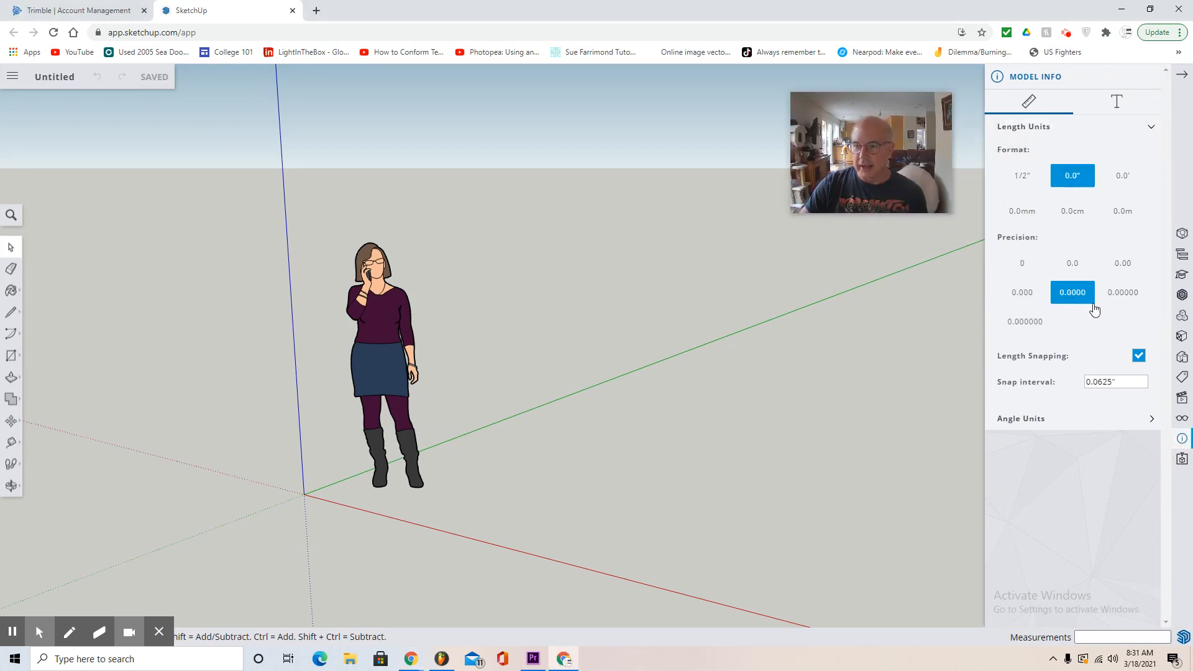
{"action": "left_click", "coordinate": [1066, 391]}
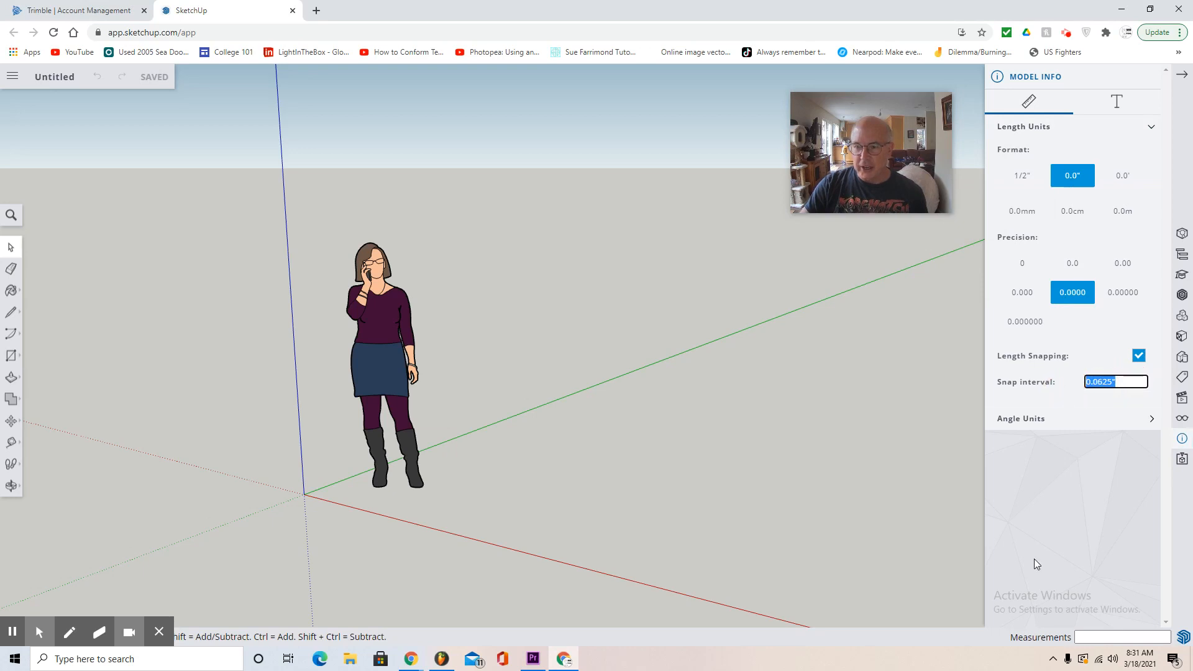
{"action": "type", "text": ".001"}
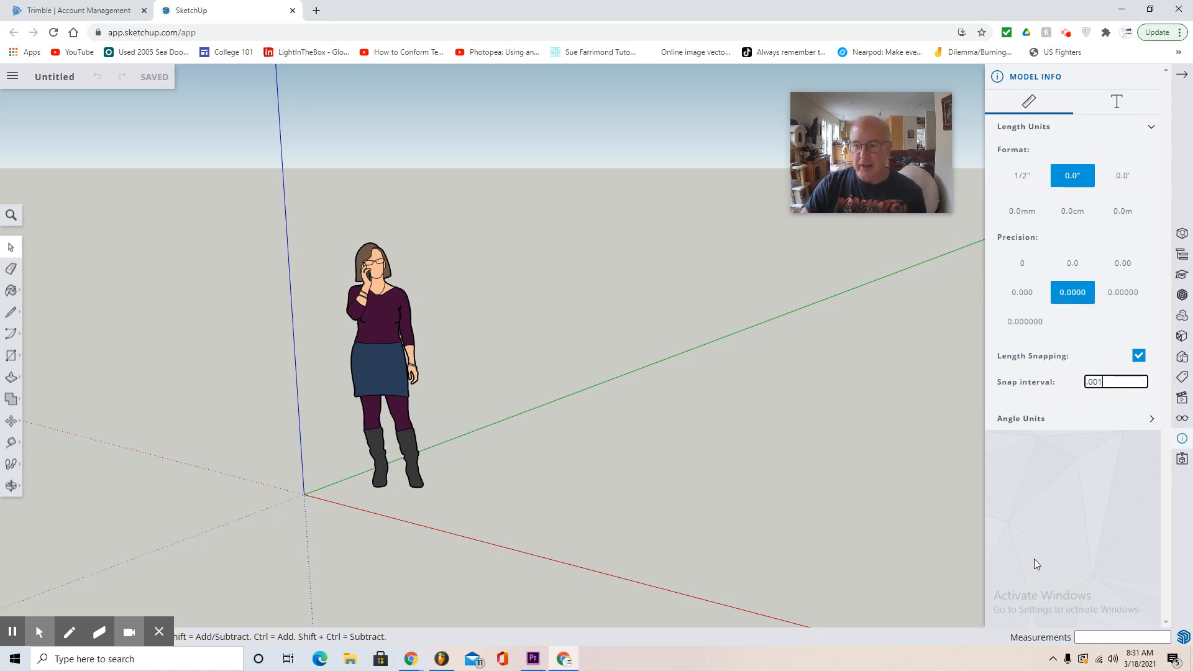
{"action": "key", "text": "Return"}
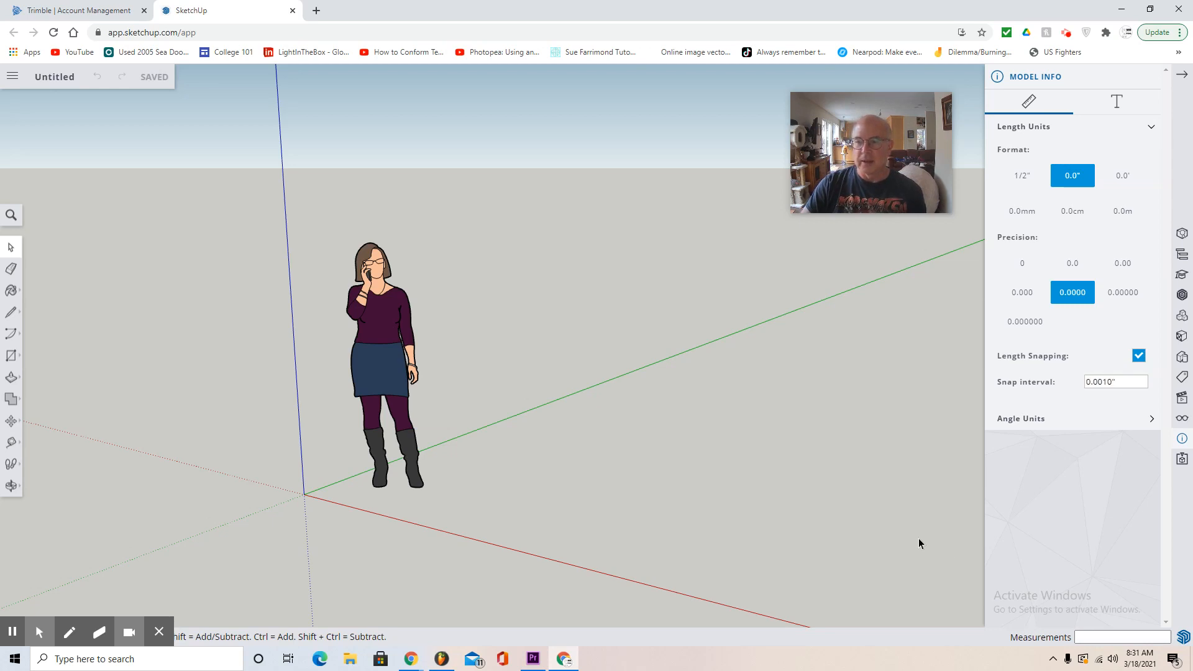
- Delete the template's standing human figure from the model
{"action": "left_click", "coordinate": [383, 382]}
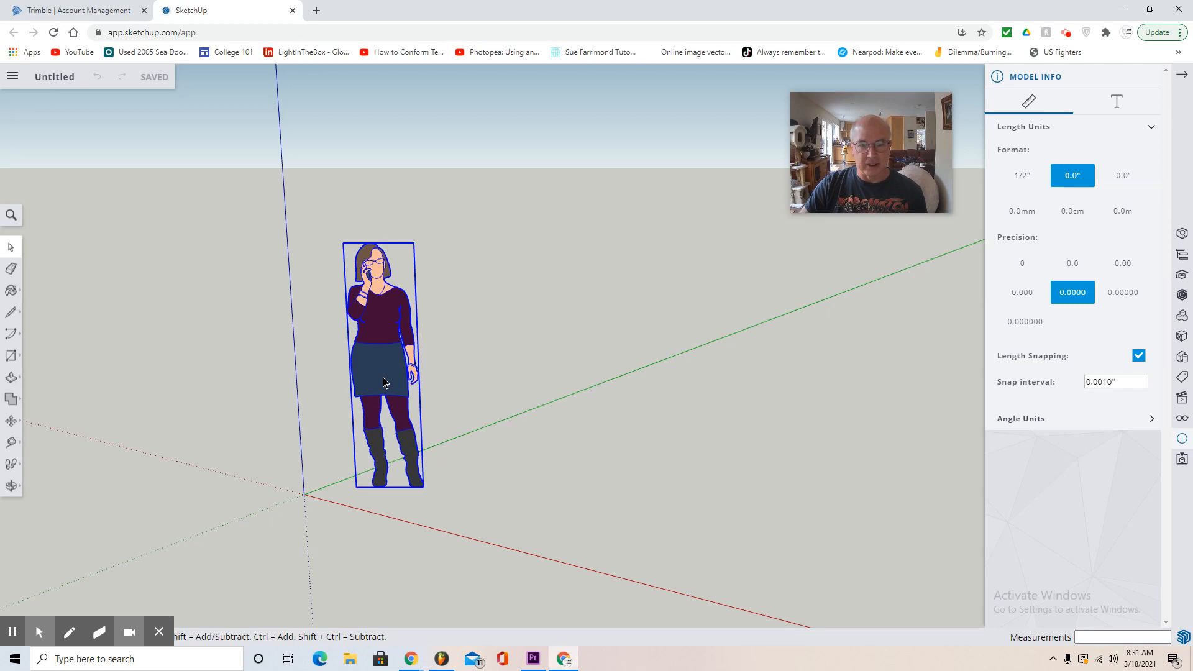
{"action": "key", "text": "Delete"}
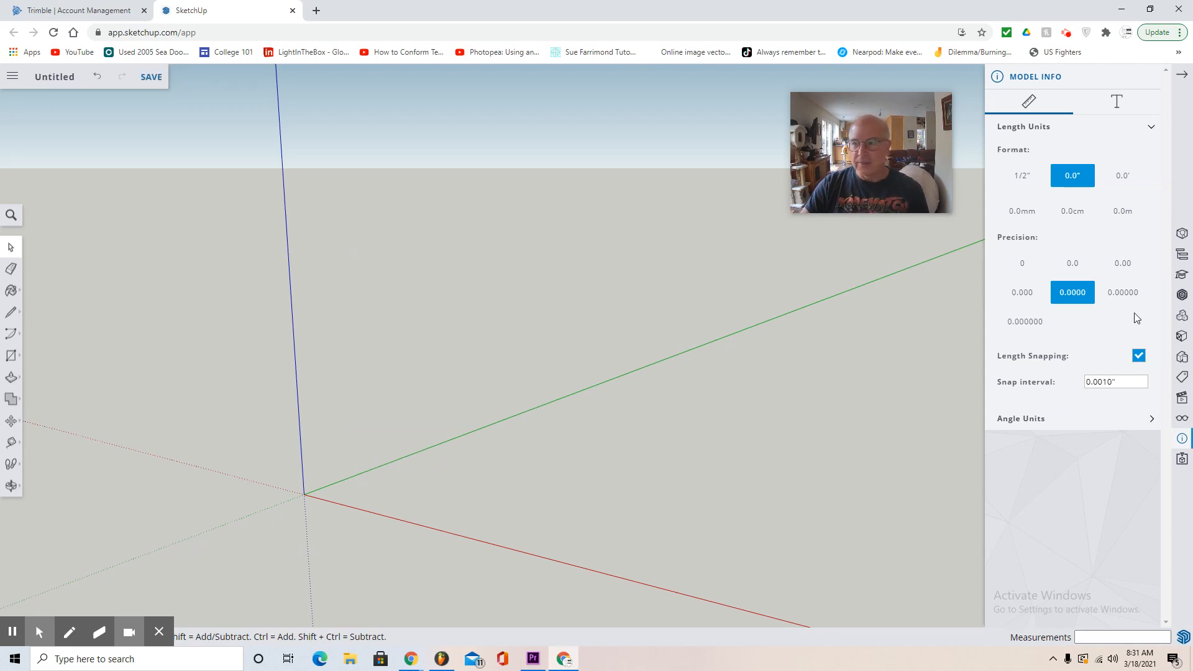
- Switch the camera to parallel projection and show the model in the standard right side view
{"action": "left_click", "coordinate": [1182, 404]}
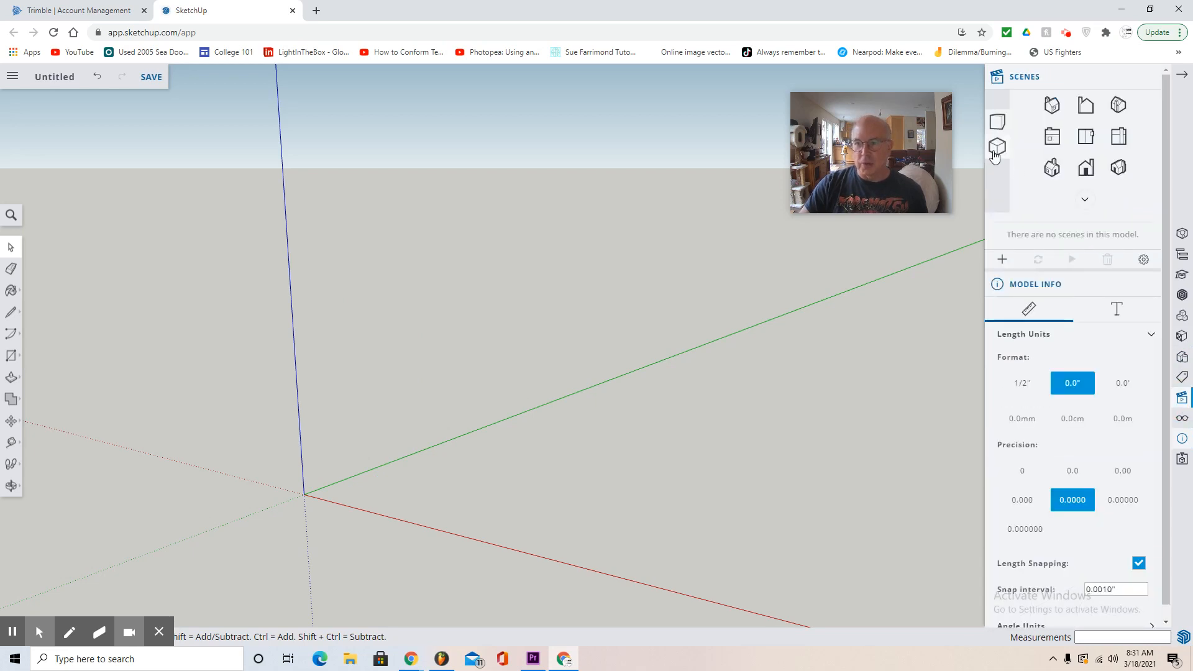
{"action": "left_click", "coordinate": [997, 152]}
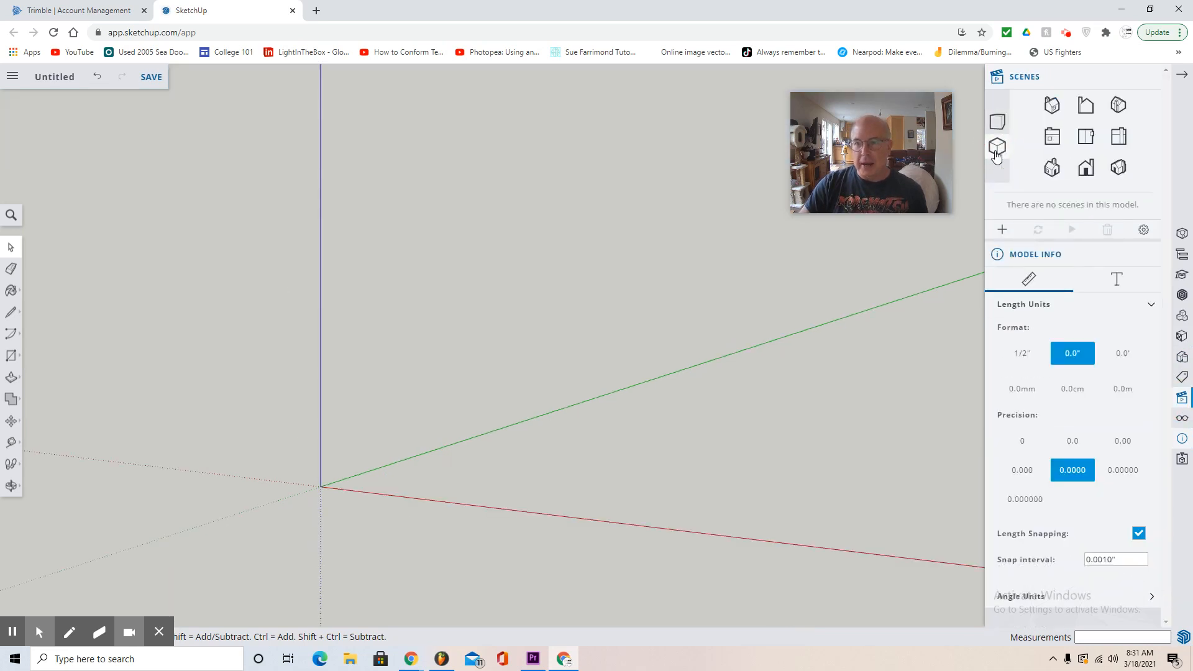
{"action": "left_click", "coordinate": [1121, 145]}
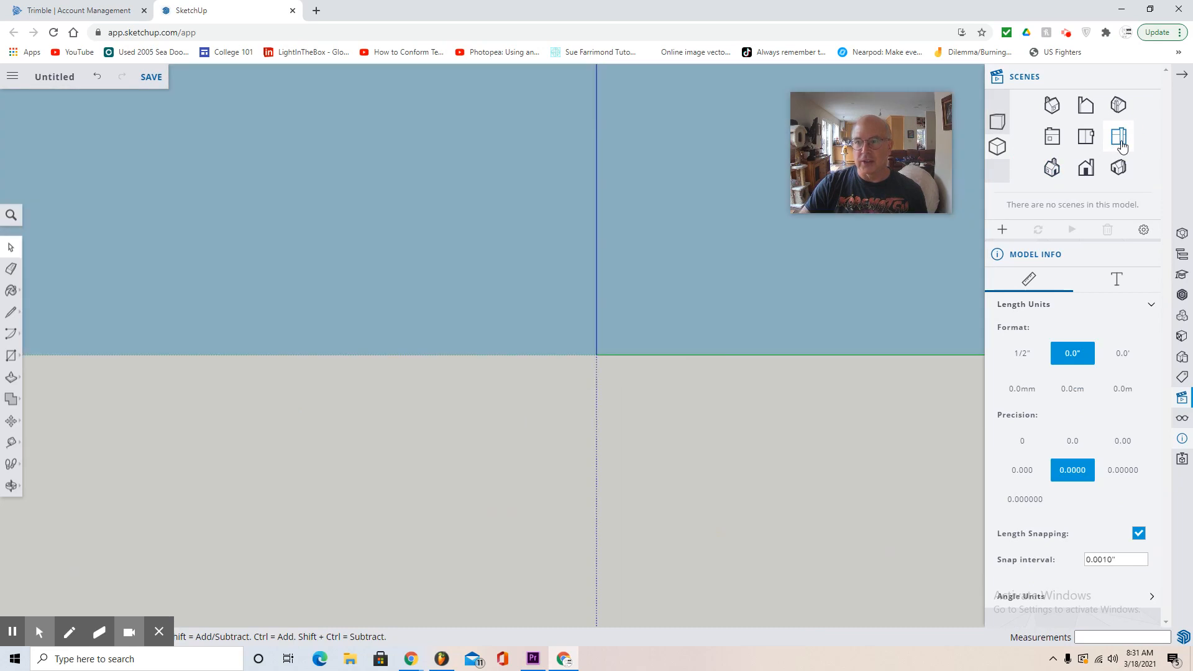
- Draw a 2" vertical line with the Line tool, starting at the origin and running up the blue axis
{"action": "left_click", "coordinate": [27, 475]}
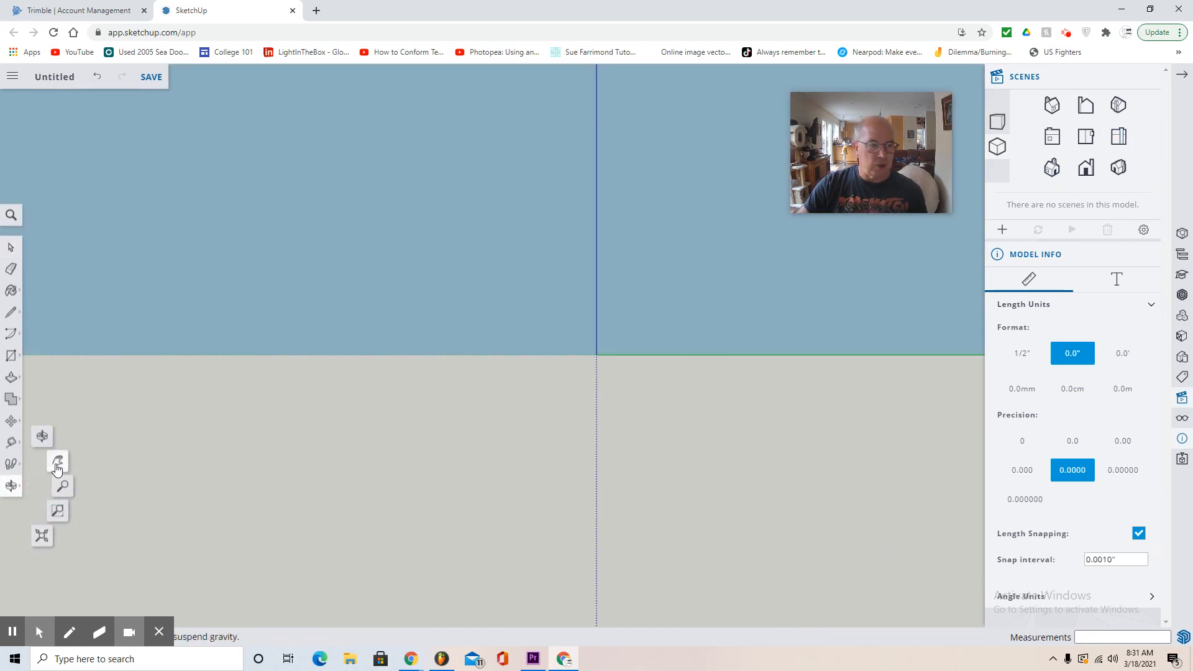
{"action": "left_click", "coordinate": [27, 488]}
{"action": "left_click_drag", "start_coordinate": [441, 422], "coordinate": [101, 549]}
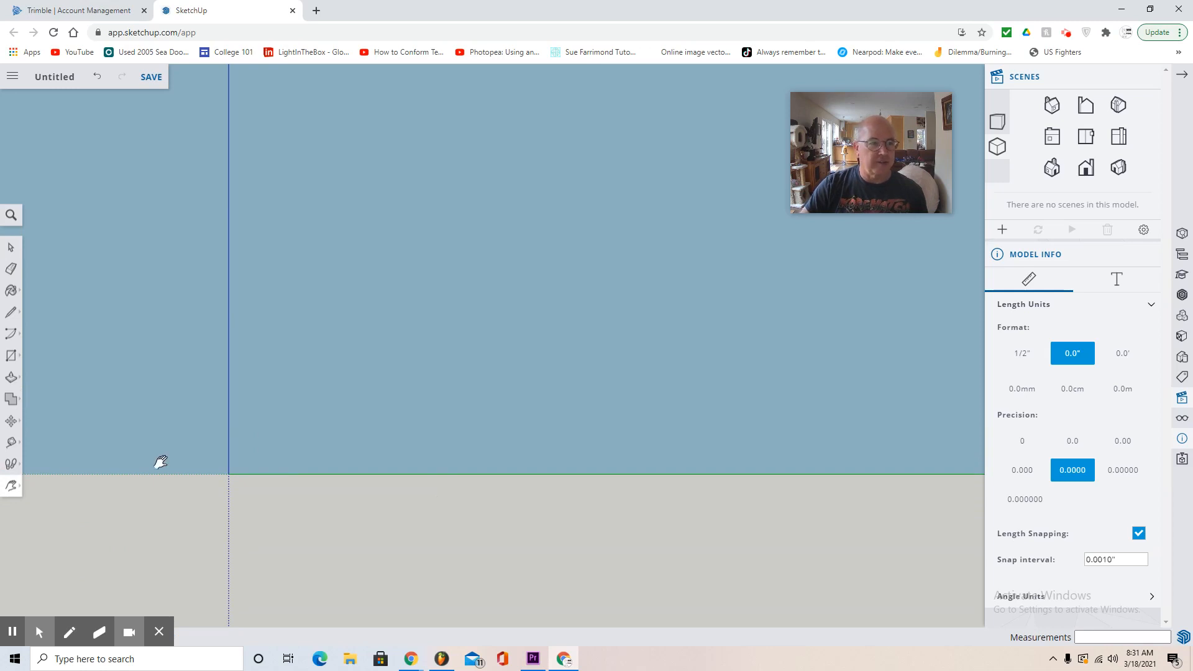
{"action": "left_click", "coordinate": [11, 314]}
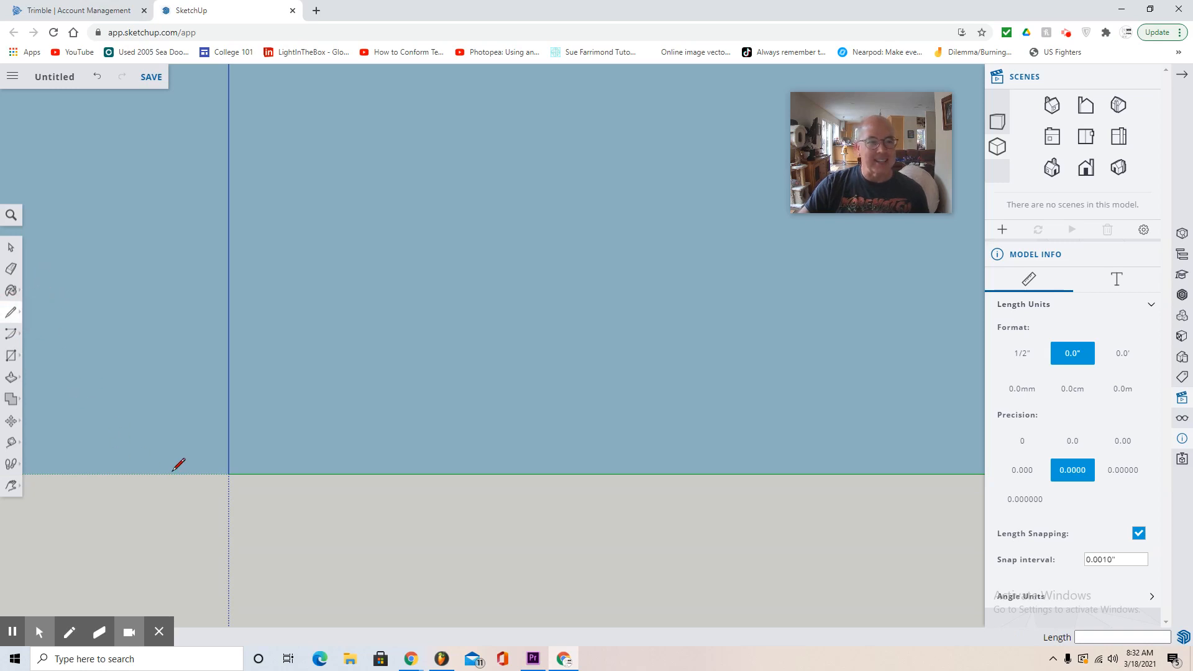
{"action": "scroll", "coordinate": [181, 465], "scroll_direction": "up", "scroll_amount": 3}
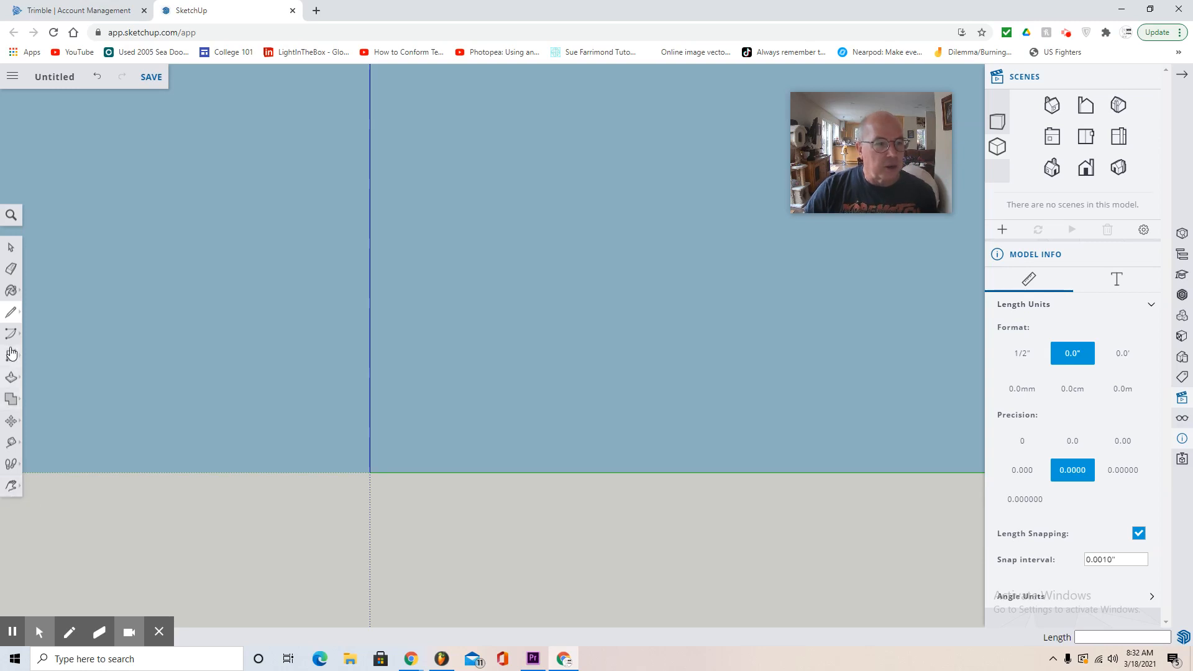
{"action": "left_click", "coordinate": [11, 311]}
{"action": "left_click", "coordinate": [40, 300]}
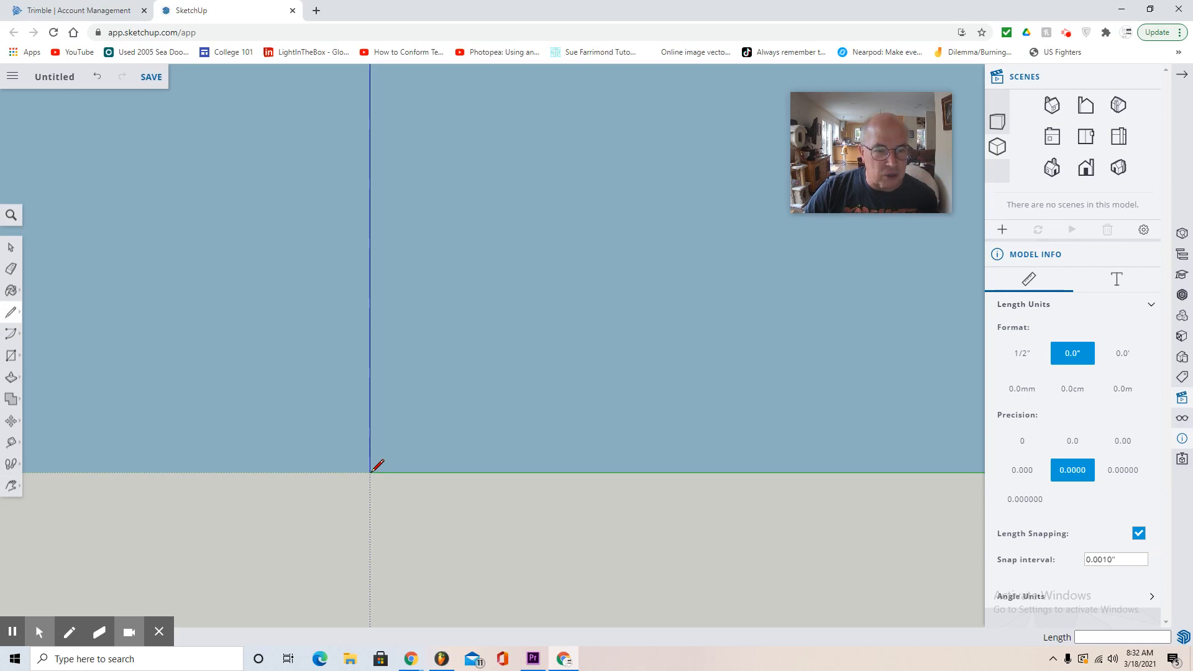
{"action": "scroll", "coordinate": [371, 472], "scroll_direction": "up", "scroll_amount": 3}
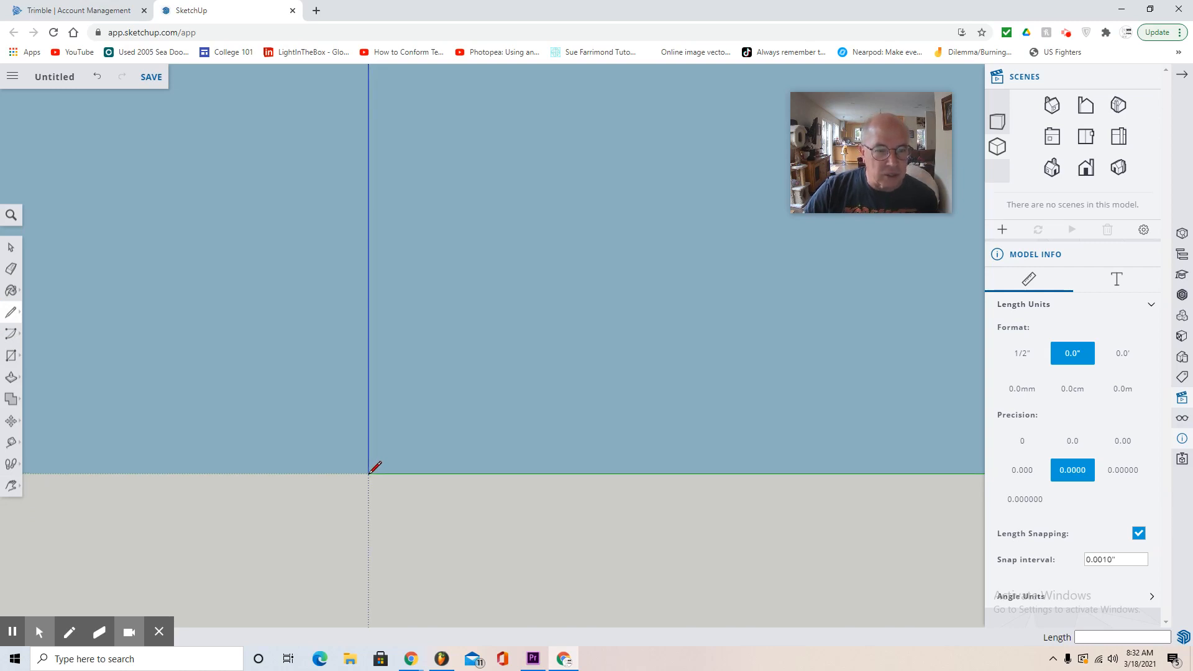
{"action": "left_click", "coordinate": [370, 472]}
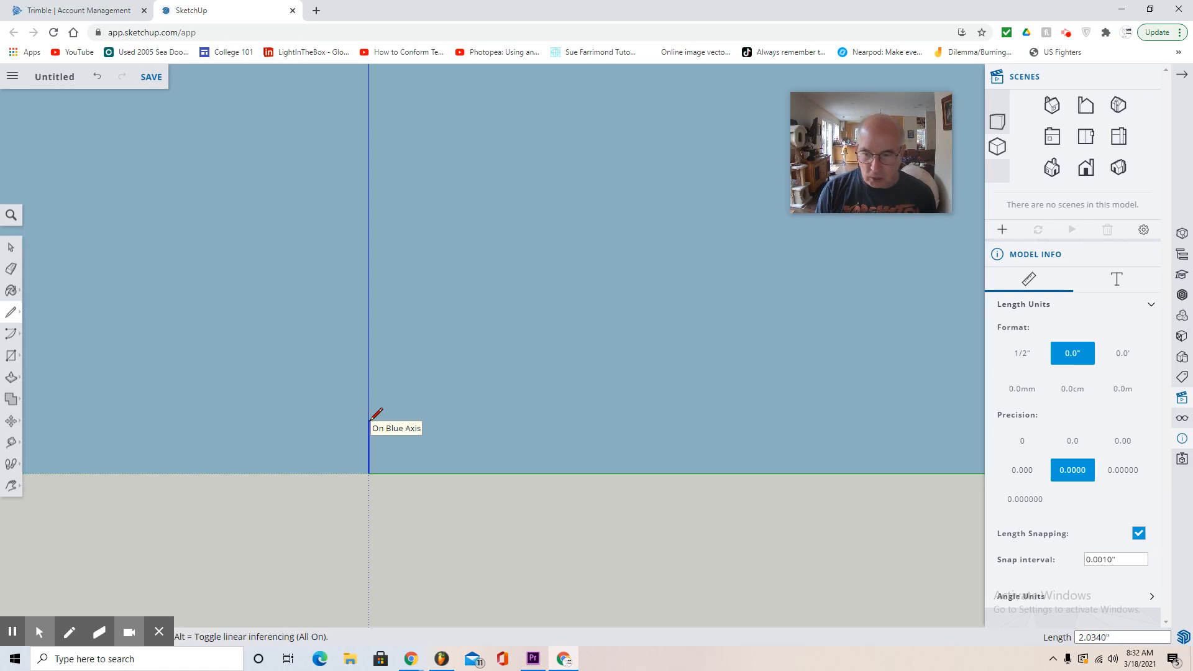
{"action": "type", "text": "2"}
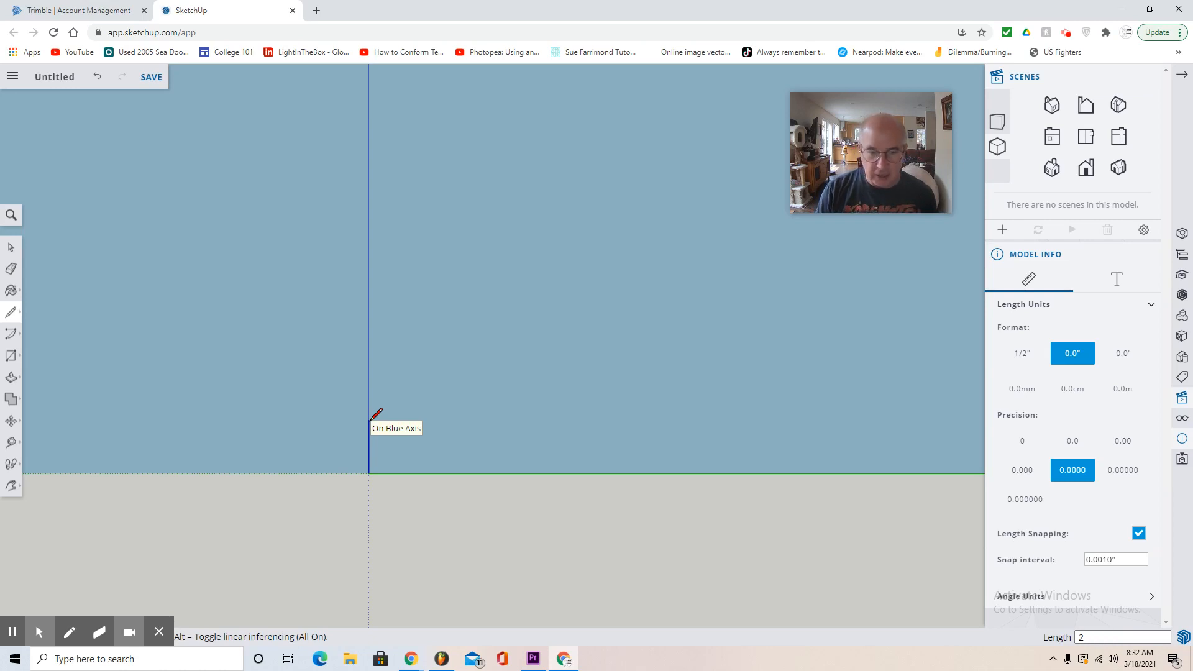
{"action": "key", "text": "Return"}
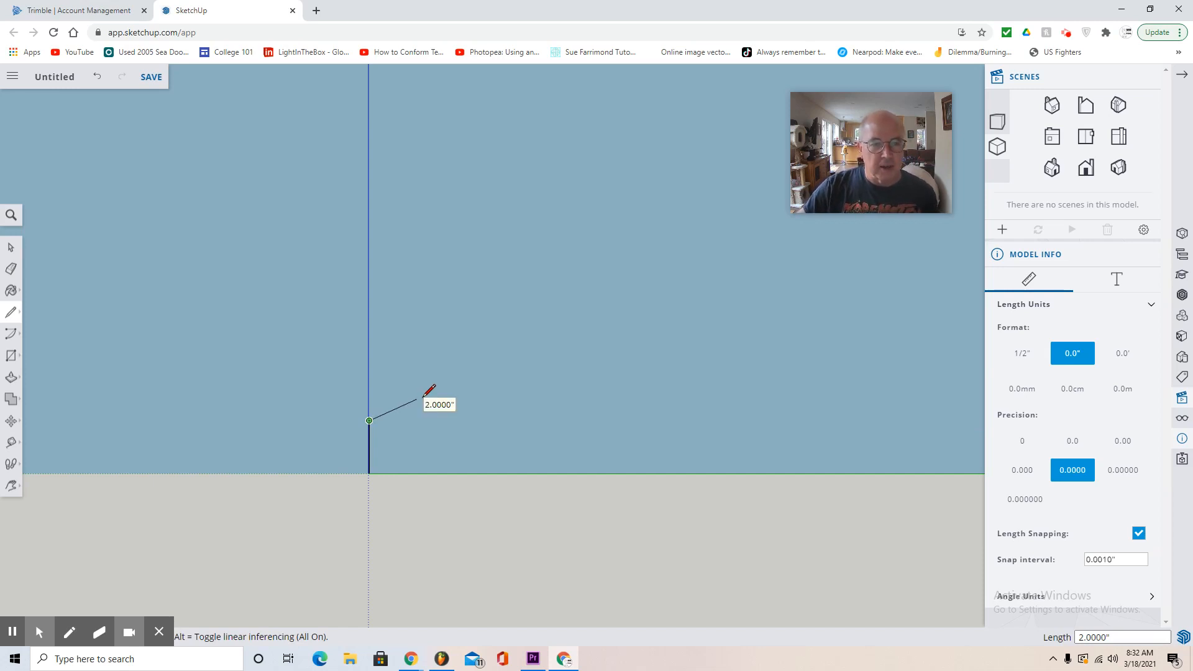
- Continue the outline with a rising slope about 3.7" long, a level top edge about 3.1" long and a narrow slot 2" deep
{"action": "left_click", "coordinate": [442, 357]}
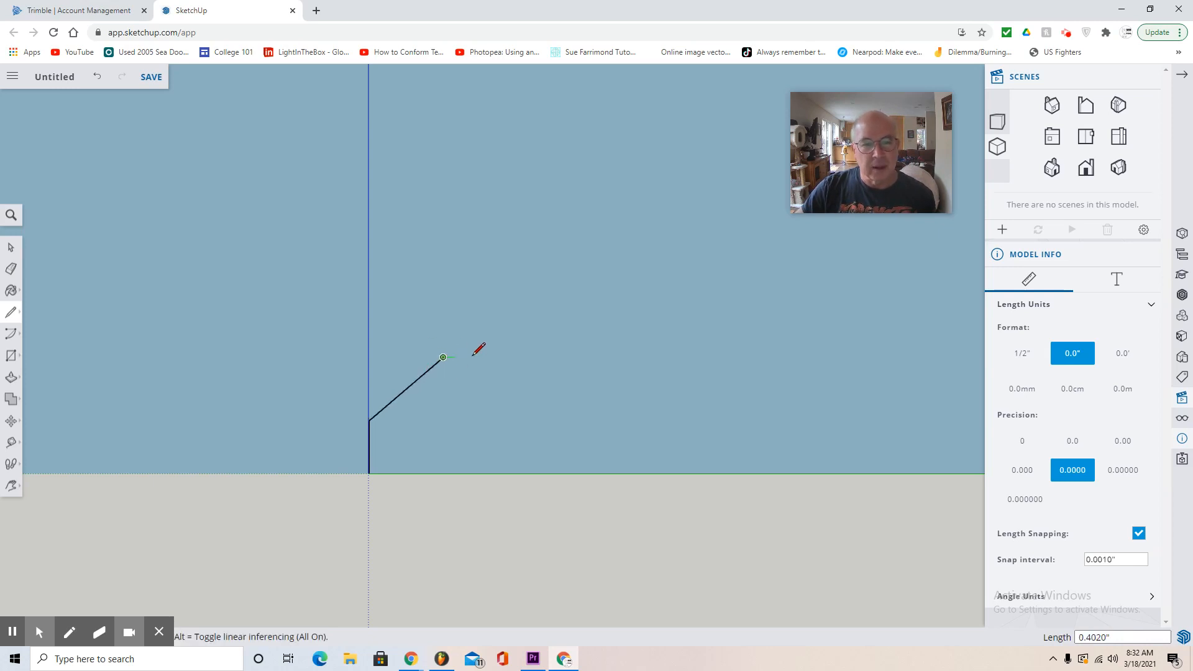
{"action": "left_click", "coordinate": [524, 357]}
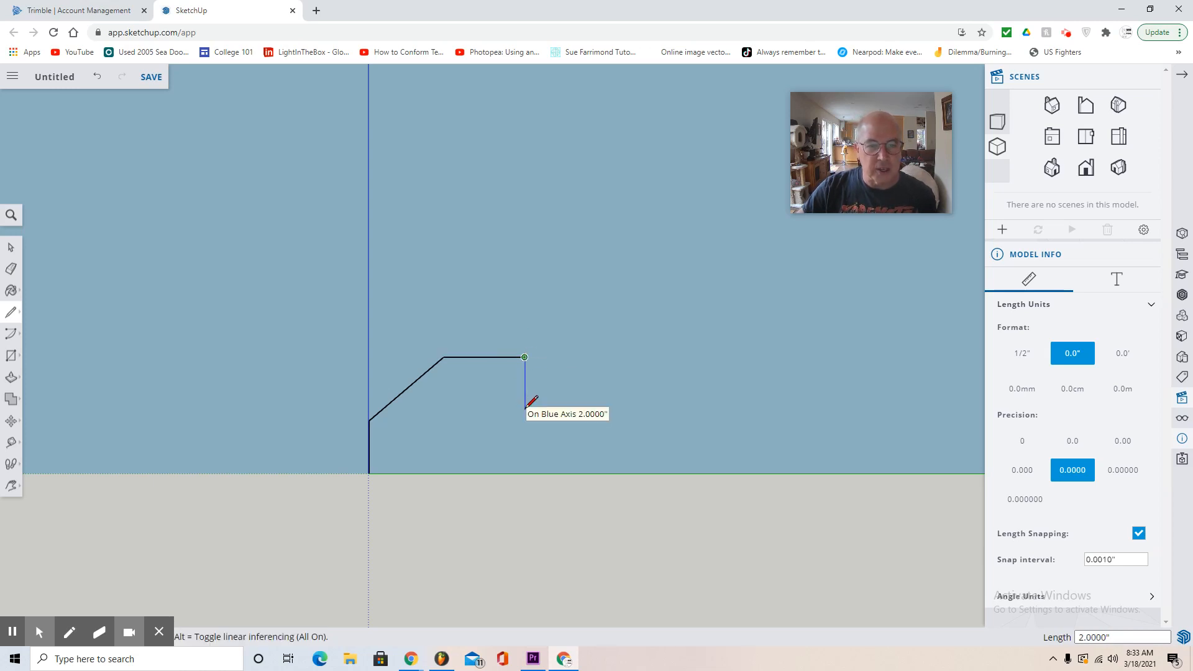
{"action": "left_click", "coordinate": [524, 408]}
{"action": "left_click", "coordinate": [536, 409]}
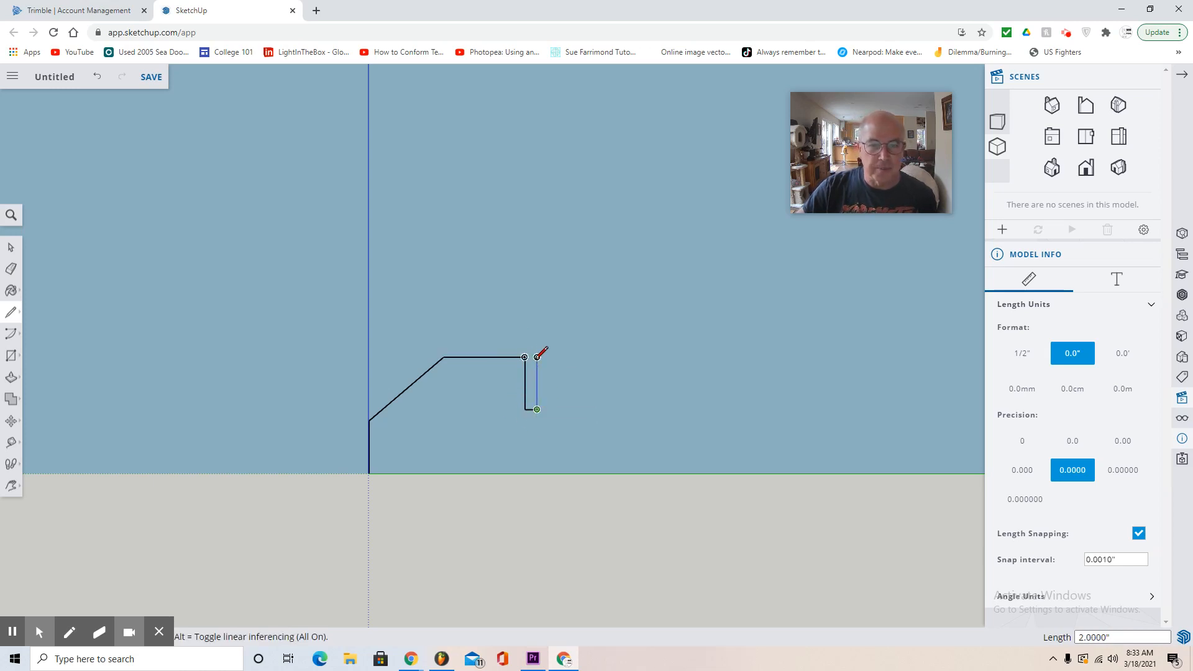
{"action": "left_click", "coordinate": [537, 357]}
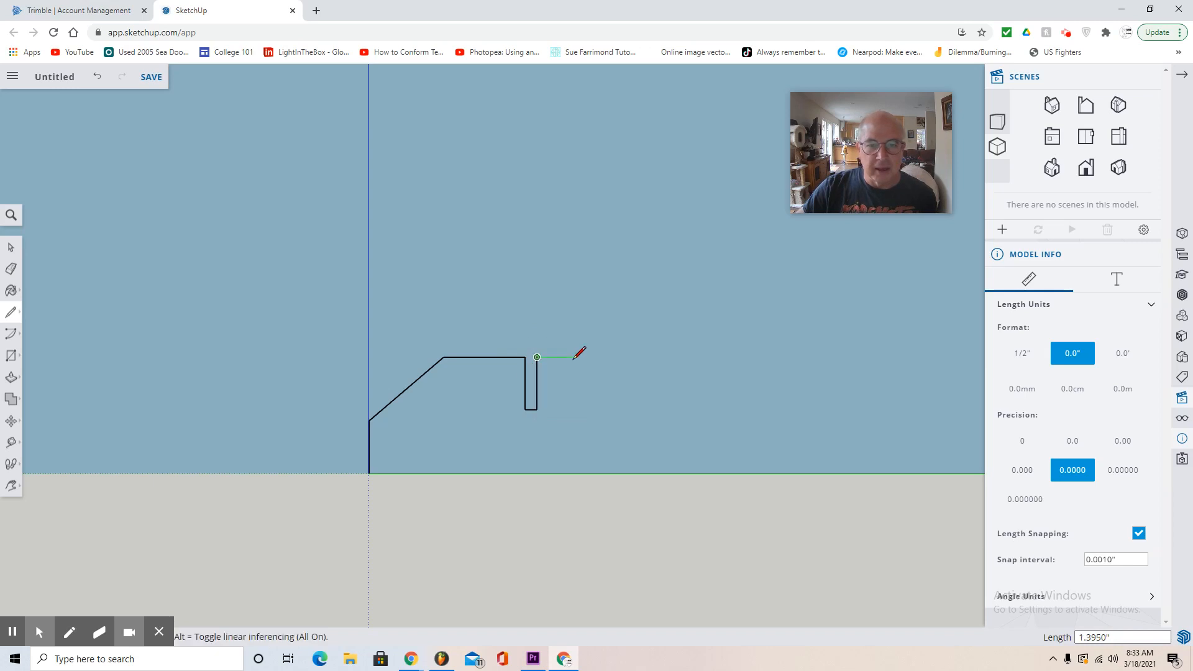
- Extend the top edge along the green axis and draw a second slot about 0.57" wide and 2" deep
{"action": "left_click", "coordinate": [605, 358]}
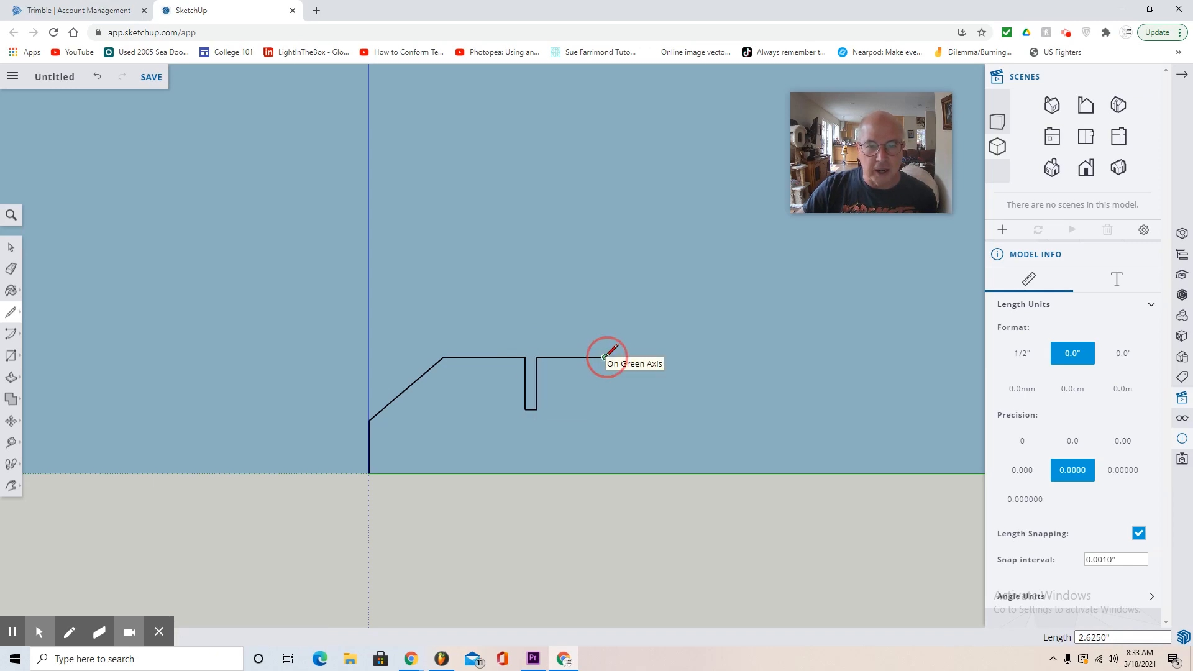
{"action": "left_click", "coordinate": [605, 409]}
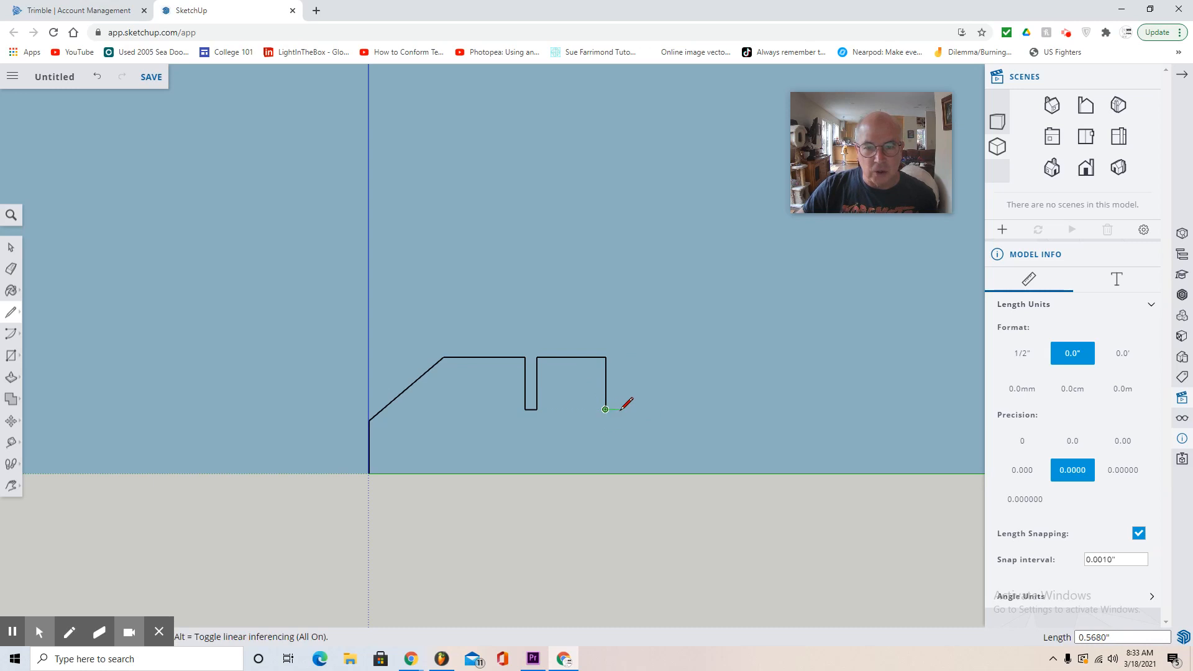
{"action": "left_click", "coordinate": [619, 409]}
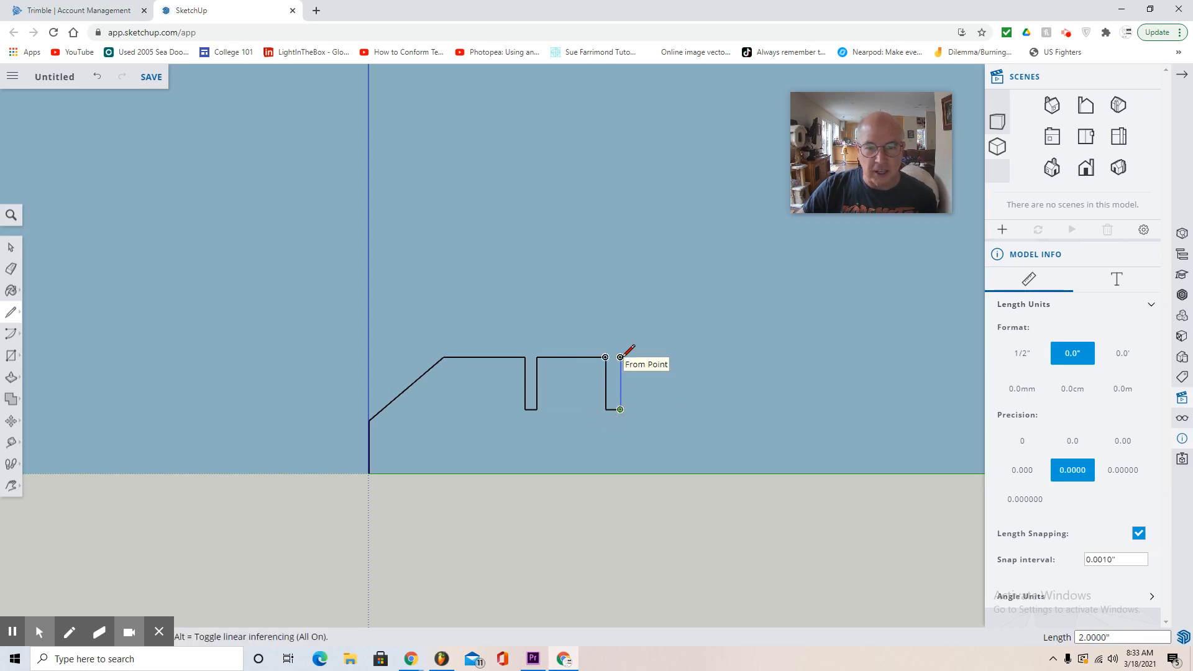
{"action": "left_click", "coordinate": [620, 357]}
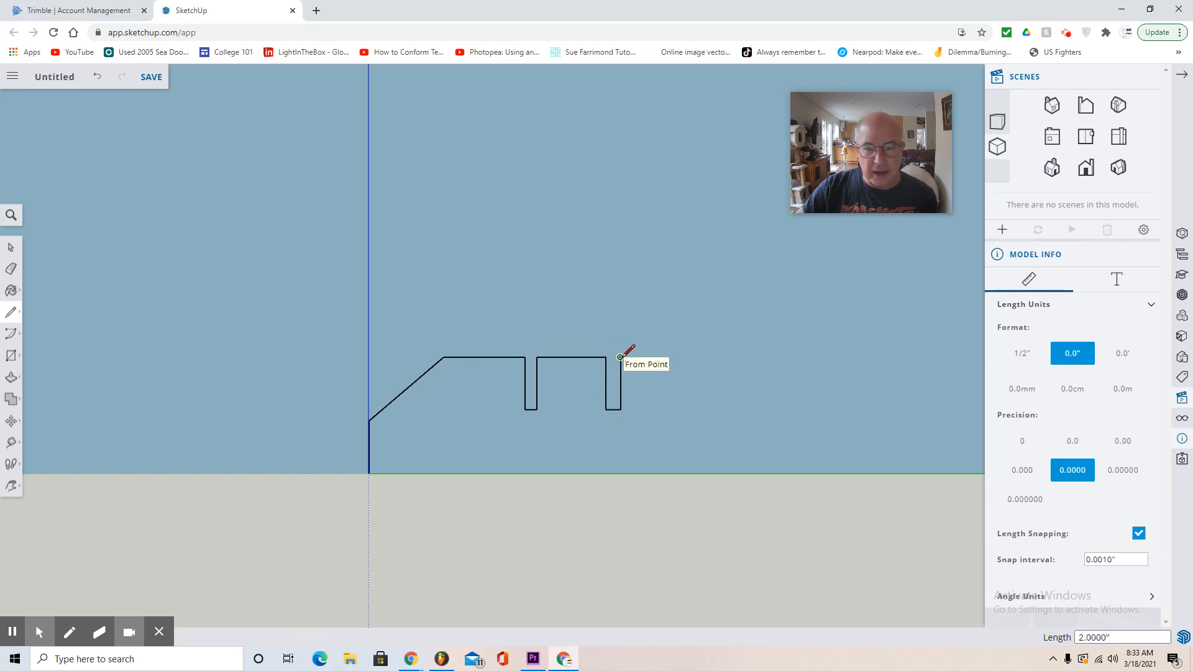
- Close the profile with a top edge about 4.1", a downward slope about 3.1", a vertical side about 2.4" and a base line to the origin
{"action": "left_click", "coordinate": [728, 358]}
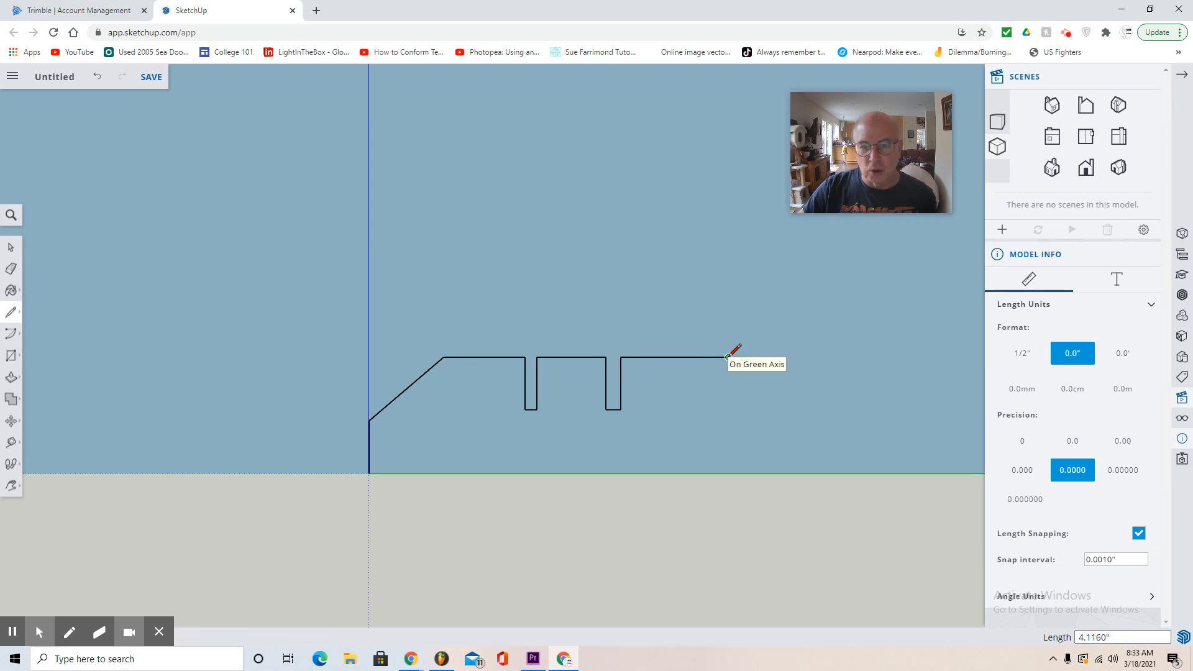
{"action": "left_click", "coordinate": [791, 409]}
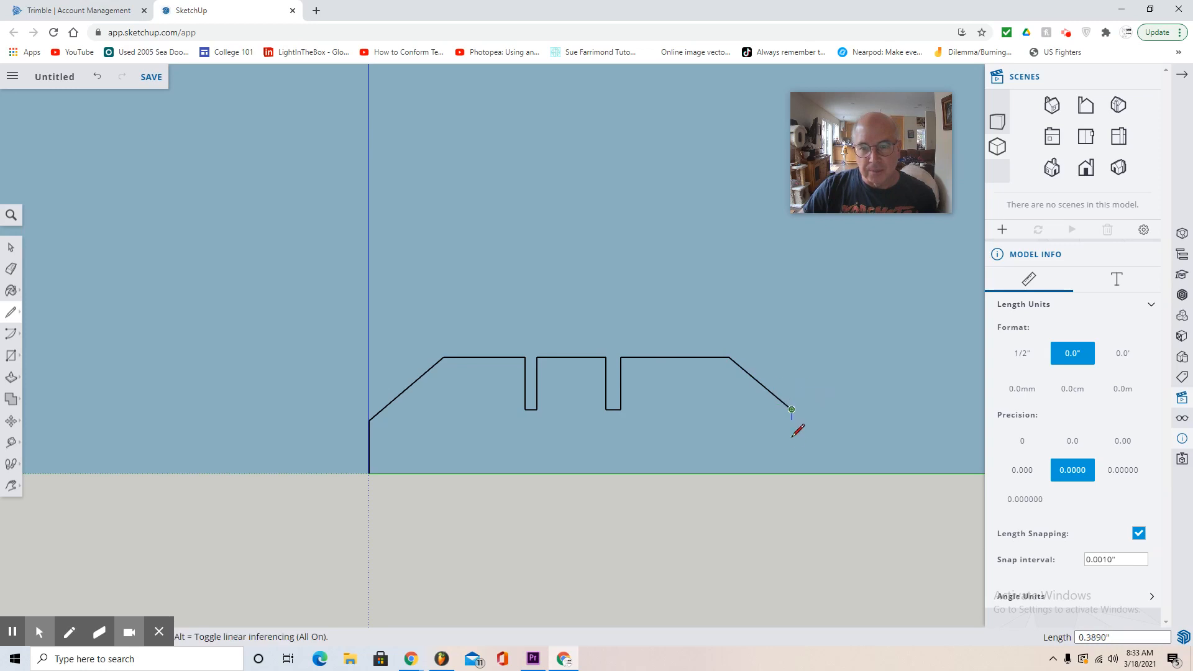
{"action": "left_click", "coordinate": [795, 470]}
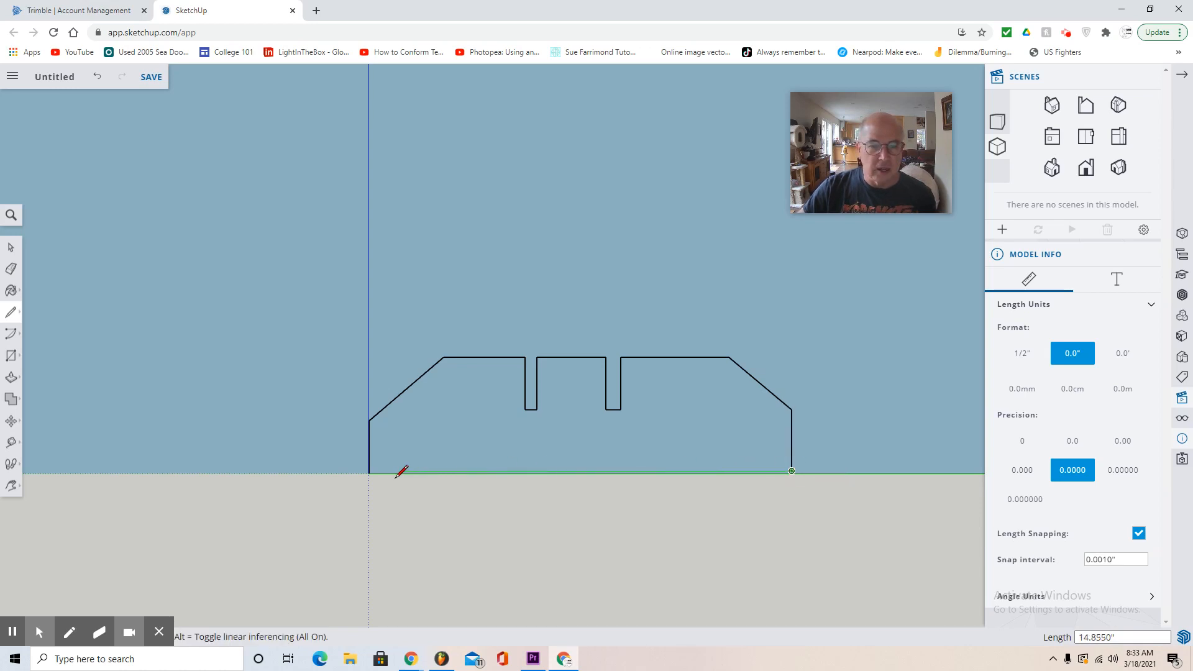
{"action": "left_click", "coordinate": [369, 473]}
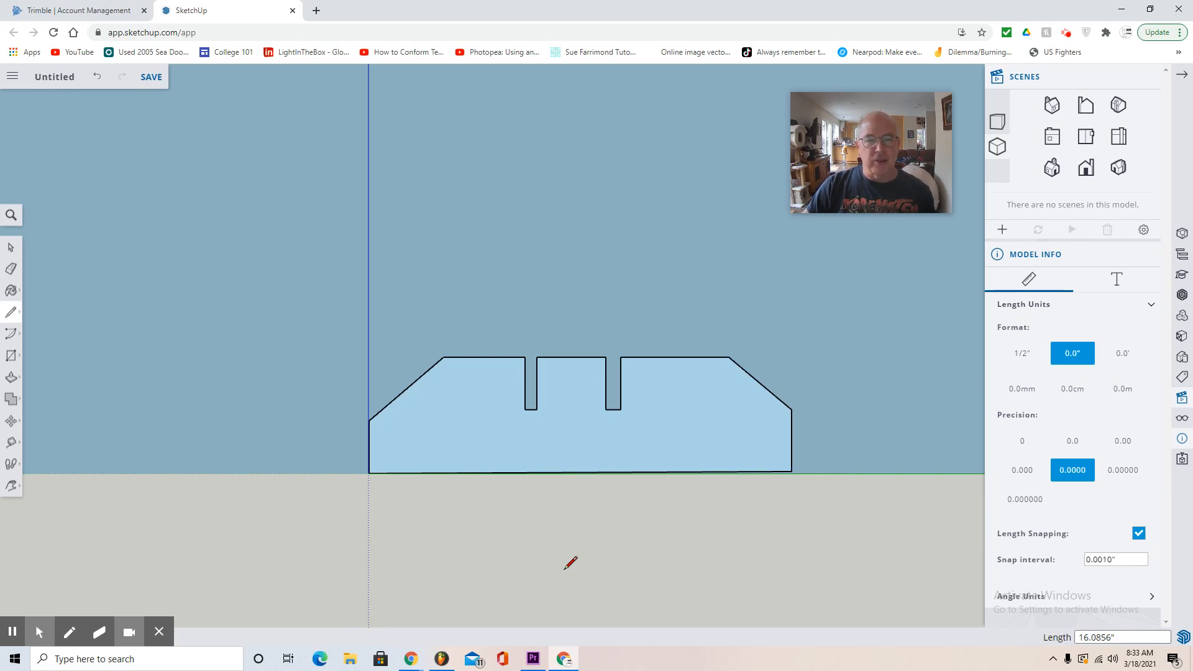
- Extrude the slotted profile face 5" along the red axis with Push/Pull
{"action": "left_click", "coordinate": [10, 490]}
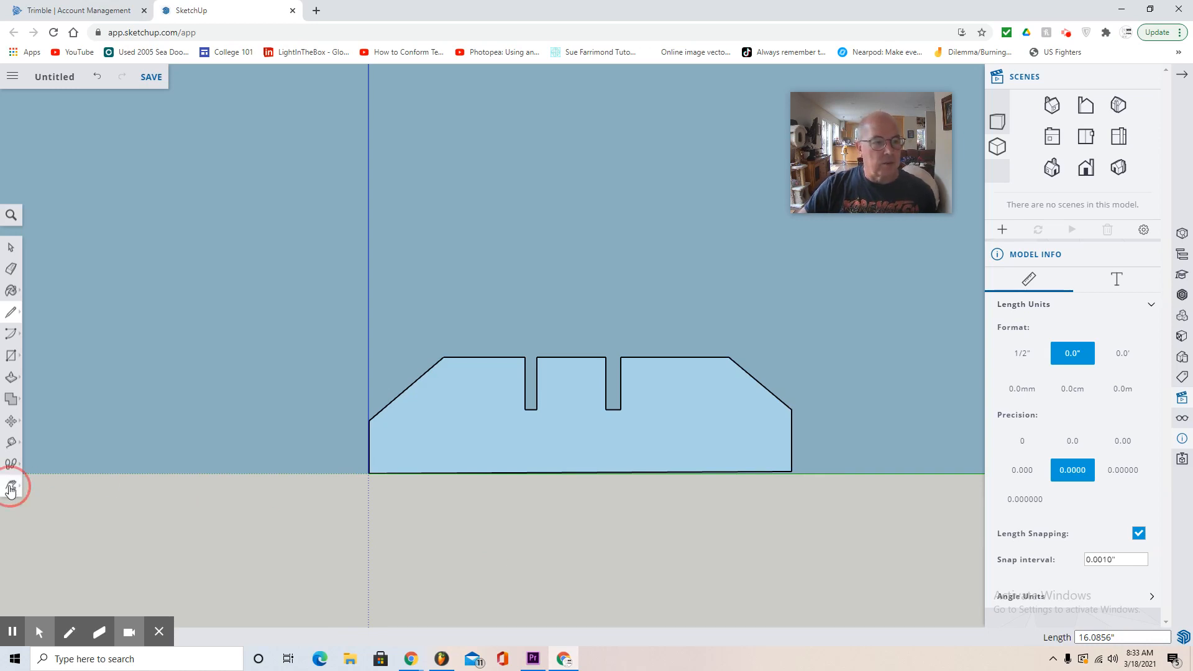
{"action": "left_click", "coordinate": [42, 439]}
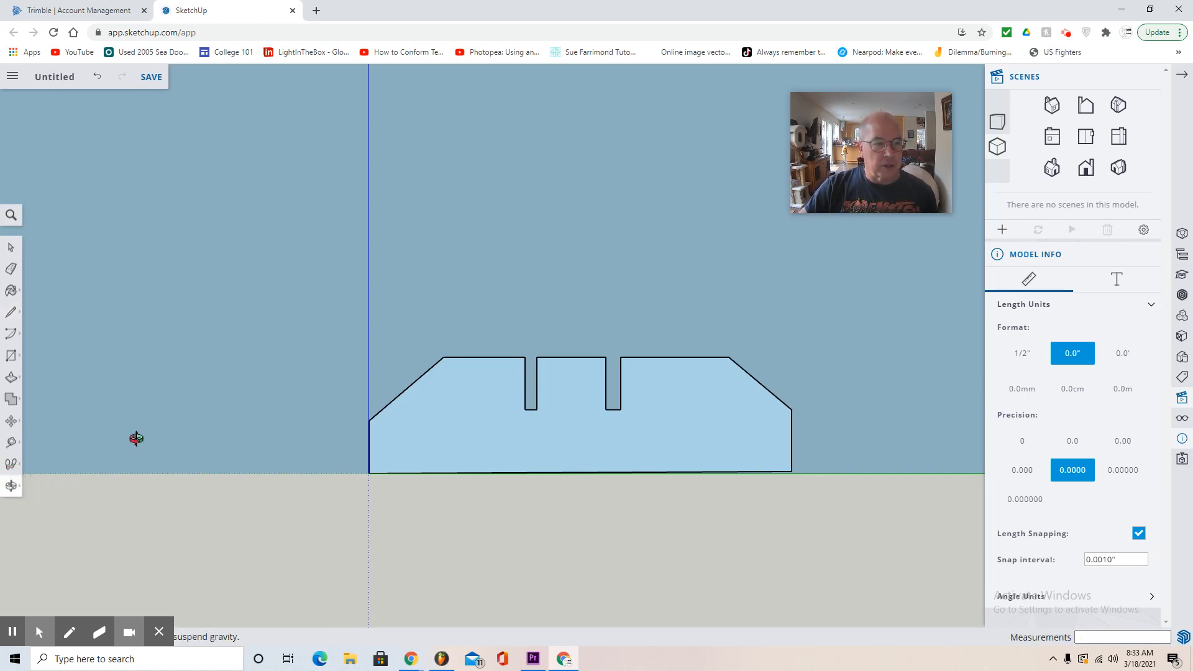
{"action": "left_click_drag", "start_coordinate": [136, 438], "coordinate": [368, 511]}
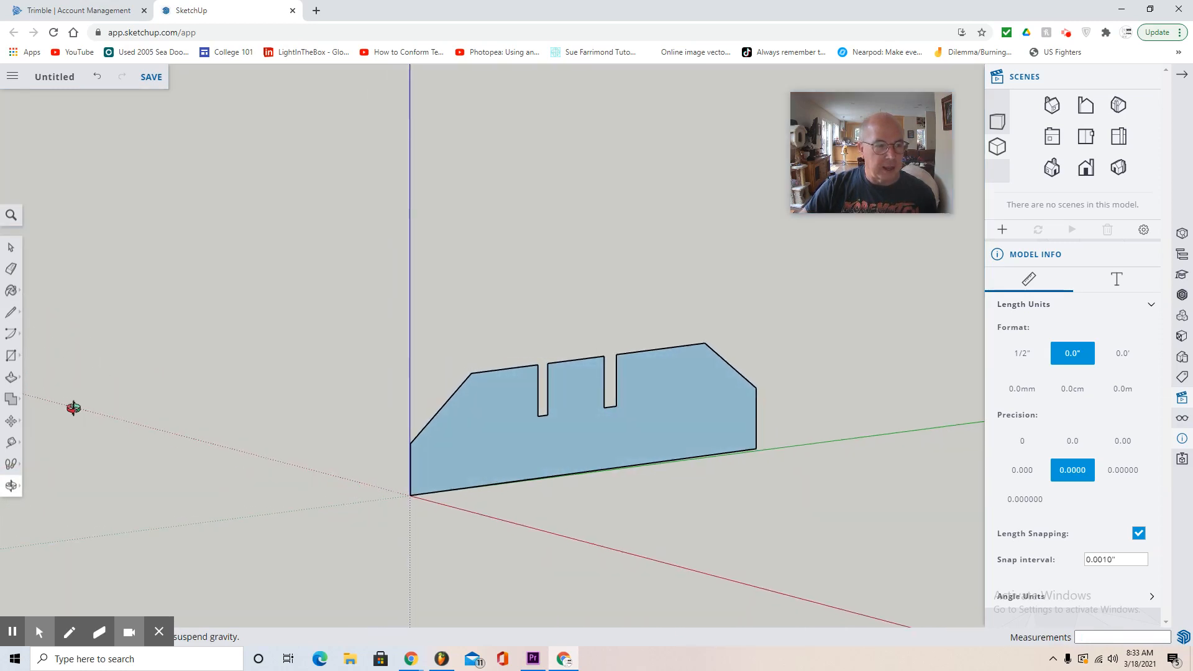
{"action": "left_click", "coordinate": [11, 377]}
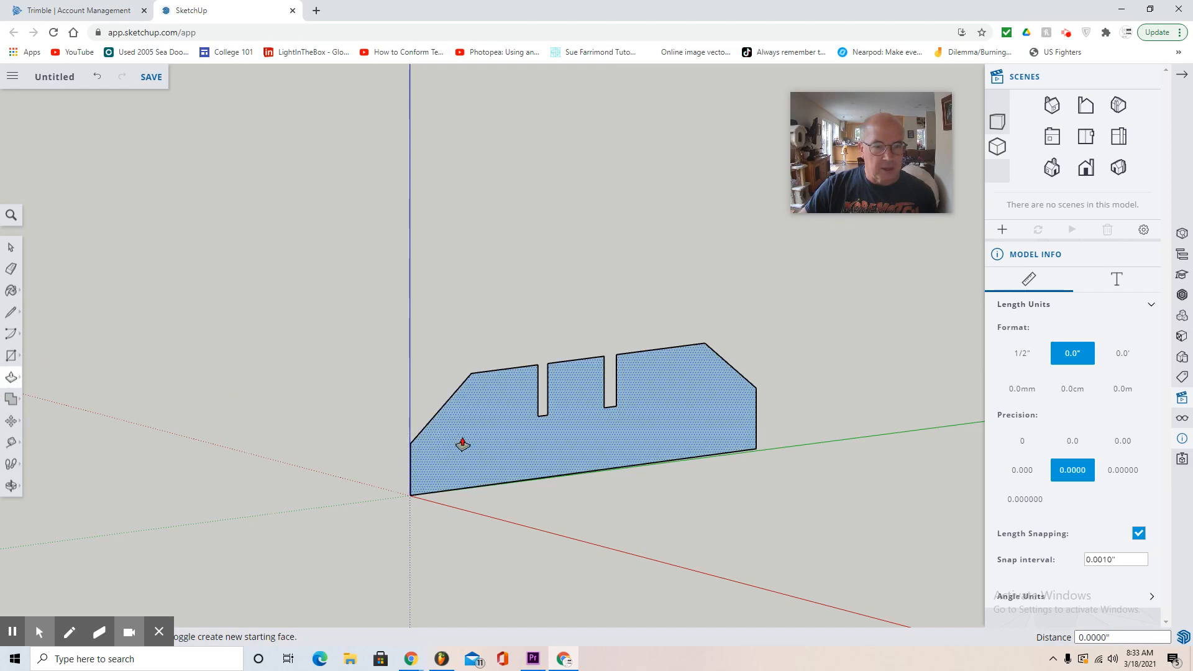
{"action": "left_click", "coordinate": [453, 439]}
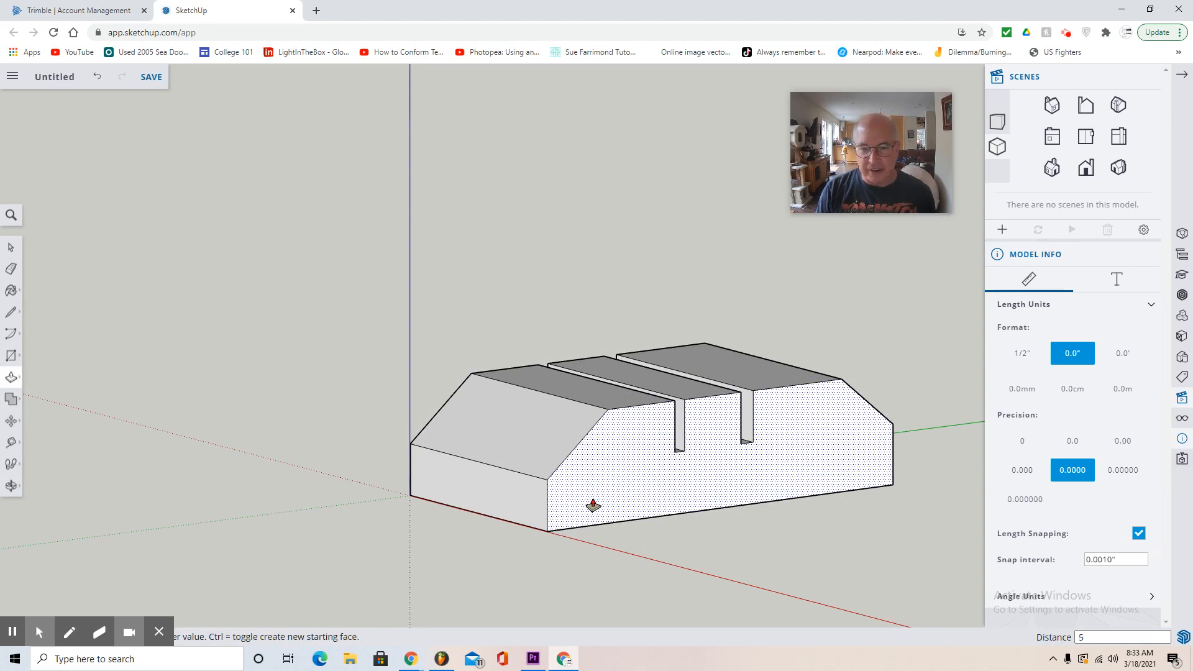
{"action": "key", "text": "Return"}
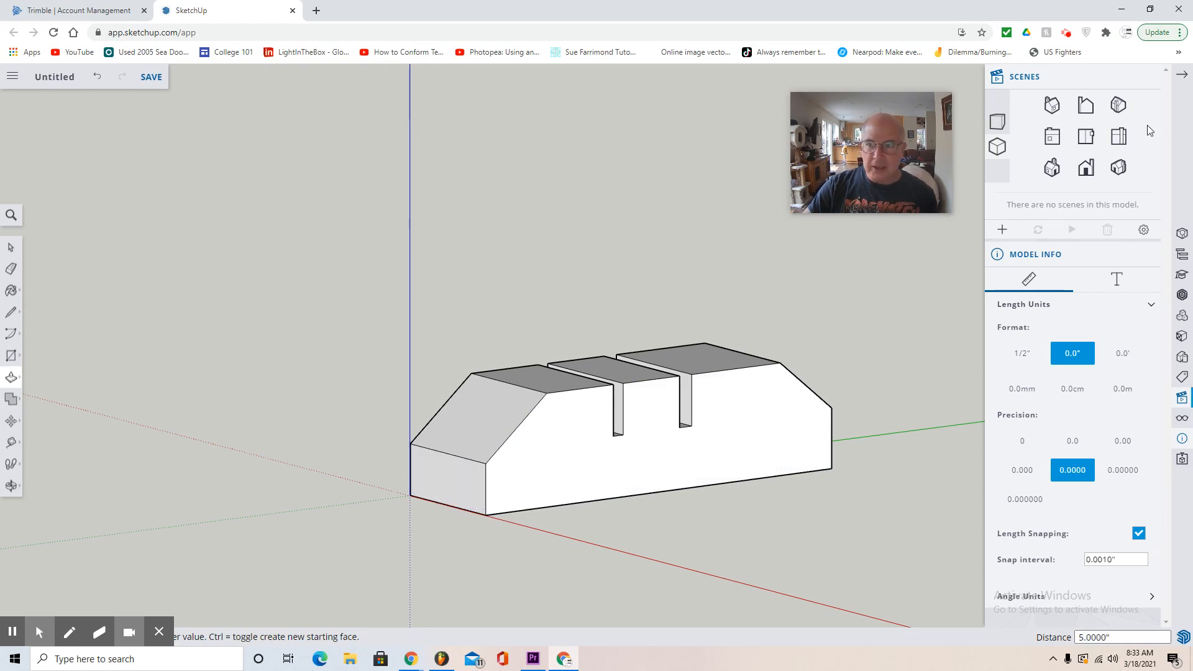
- In the standard right side view, copy the block's sloped edge beyond the second slot and paste it in the empty space above the block
{"action": "left_click", "coordinate": [1118, 136]}
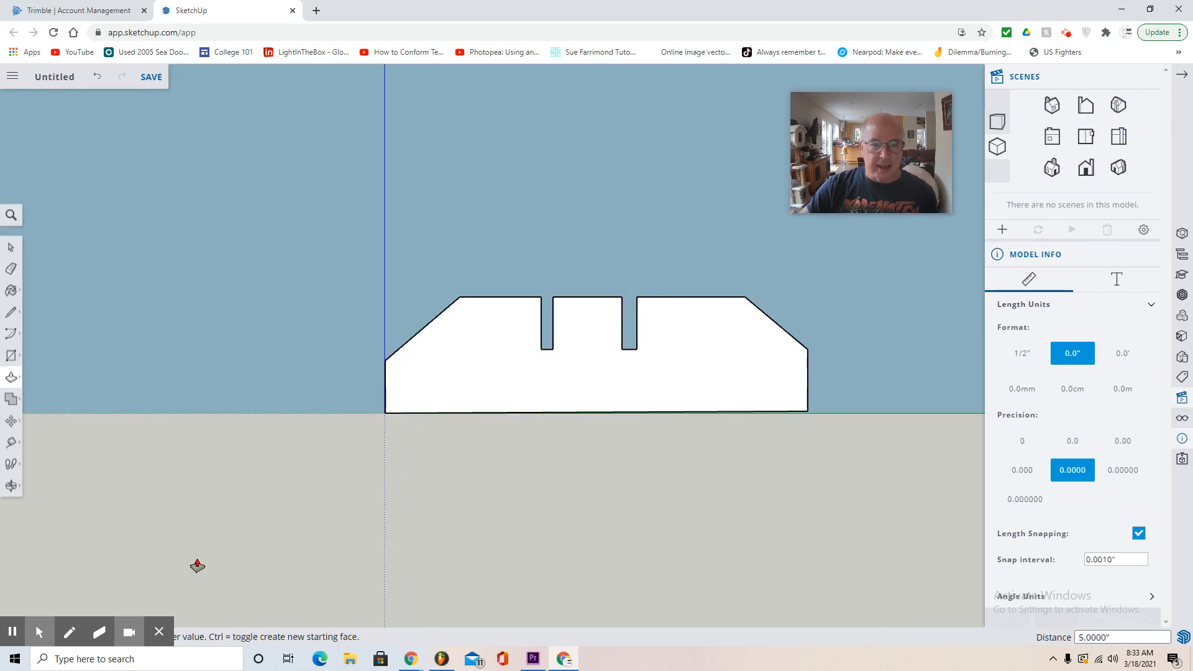
{"action": "left_click", "coordinate": [11, 485]}
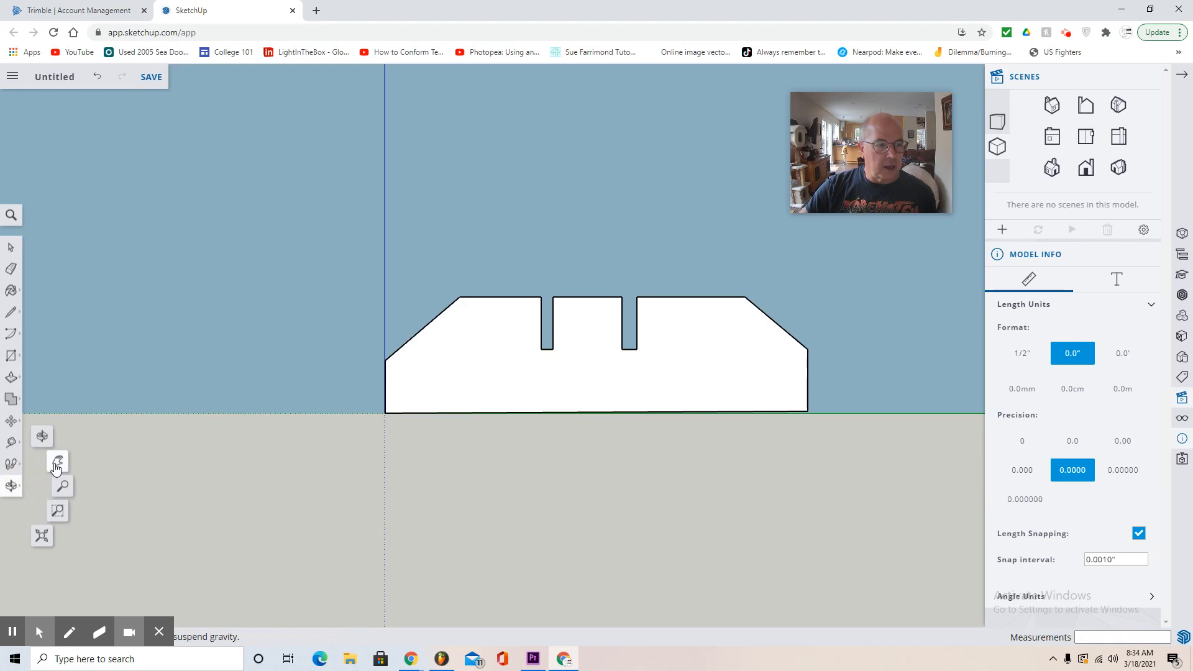
{"action": "left_click", "coordinate": [57, 461]}
{"action": "left_click_drag", "start_coordinate": [658, 495], "coordinate": [397, 621]}
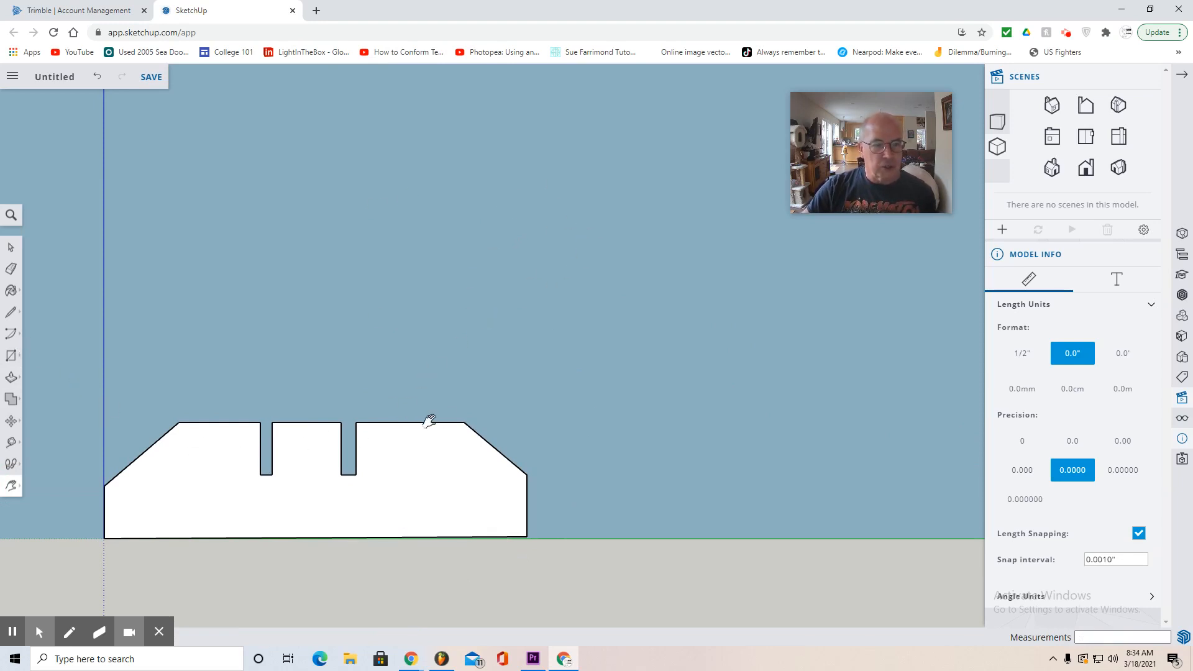
{"action": "left_click", "coordinate": [10, 248]}
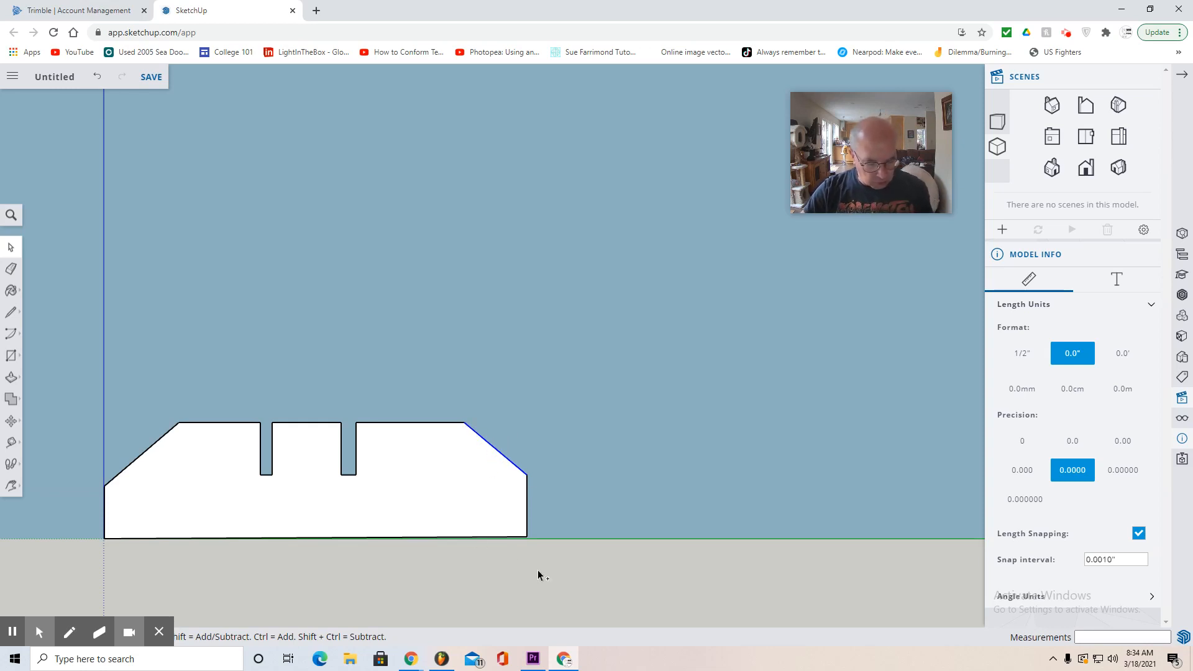
{"action": "key", "text": "ctrl+v"}
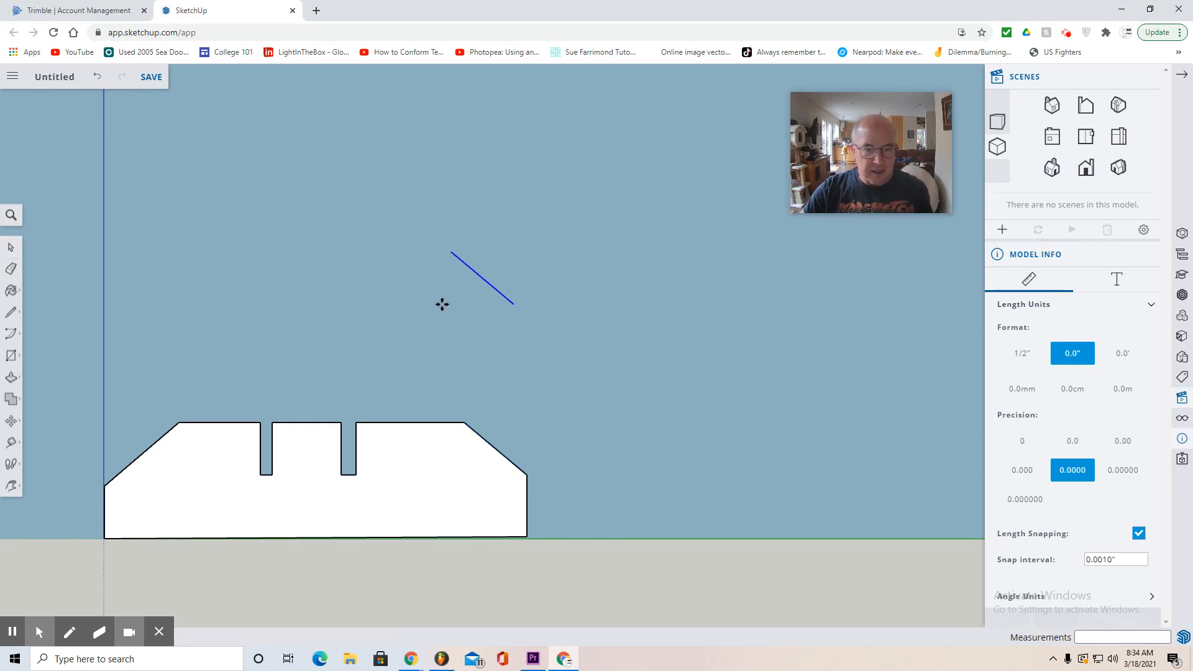
{"action": "left_click", "coordinate": [468, 301]}
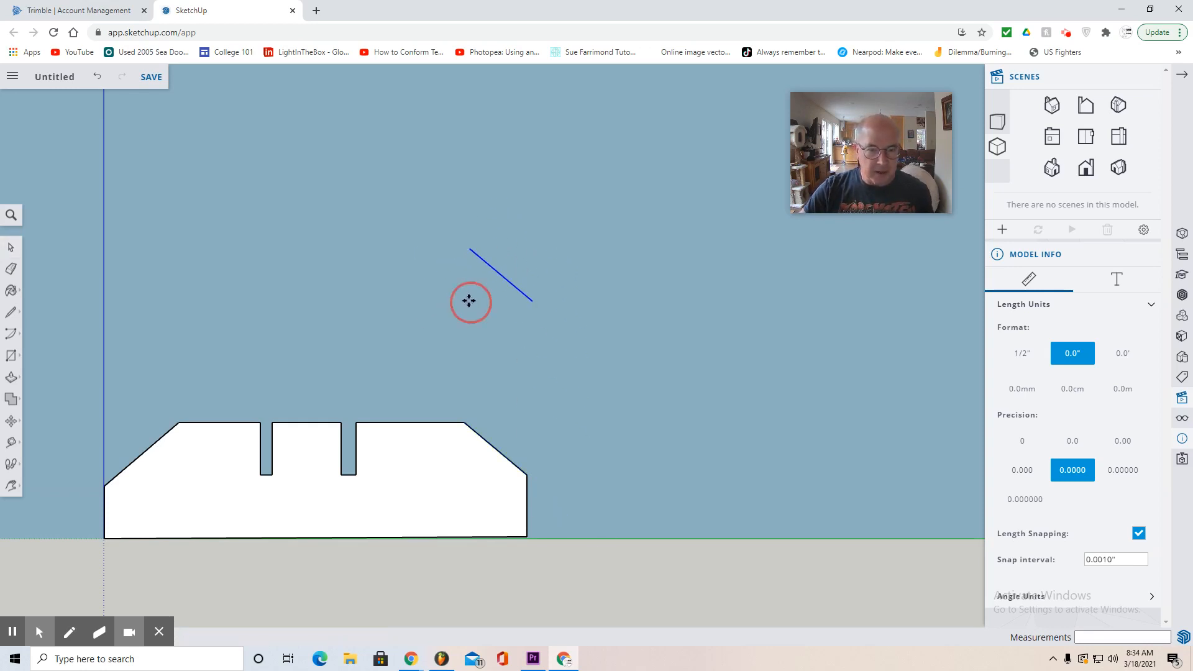
- Draw a 2 Point Arc between the ends of the pasted sloped edge, bulging about 1.56" outward to form a half-round base
{"action": "left_click", "coordinate": [11, 333]}
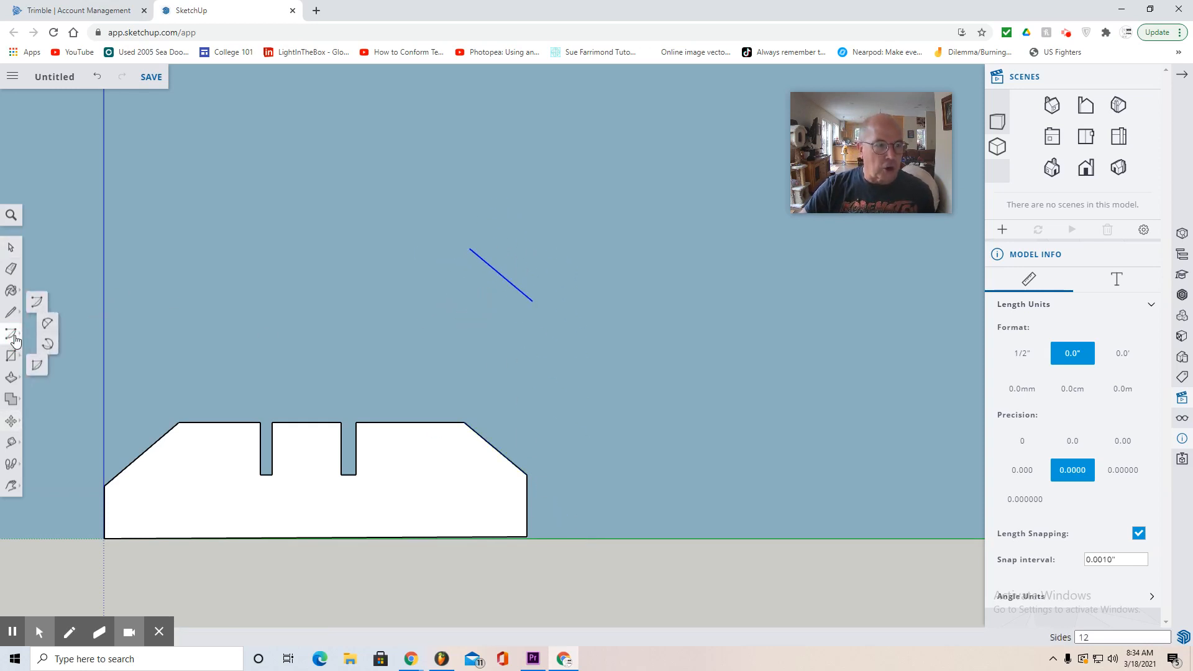
{"action": "left_click", "coordinate": [51, 329]}
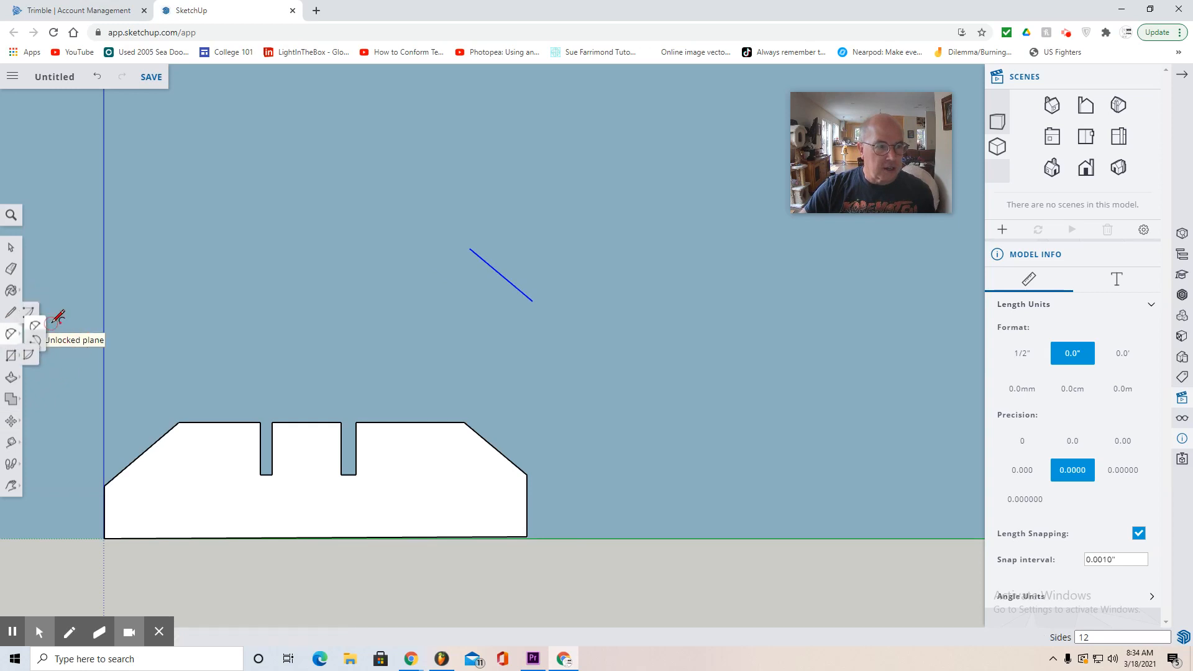
{"action": "left_click", "coordinate": [470, 249]}
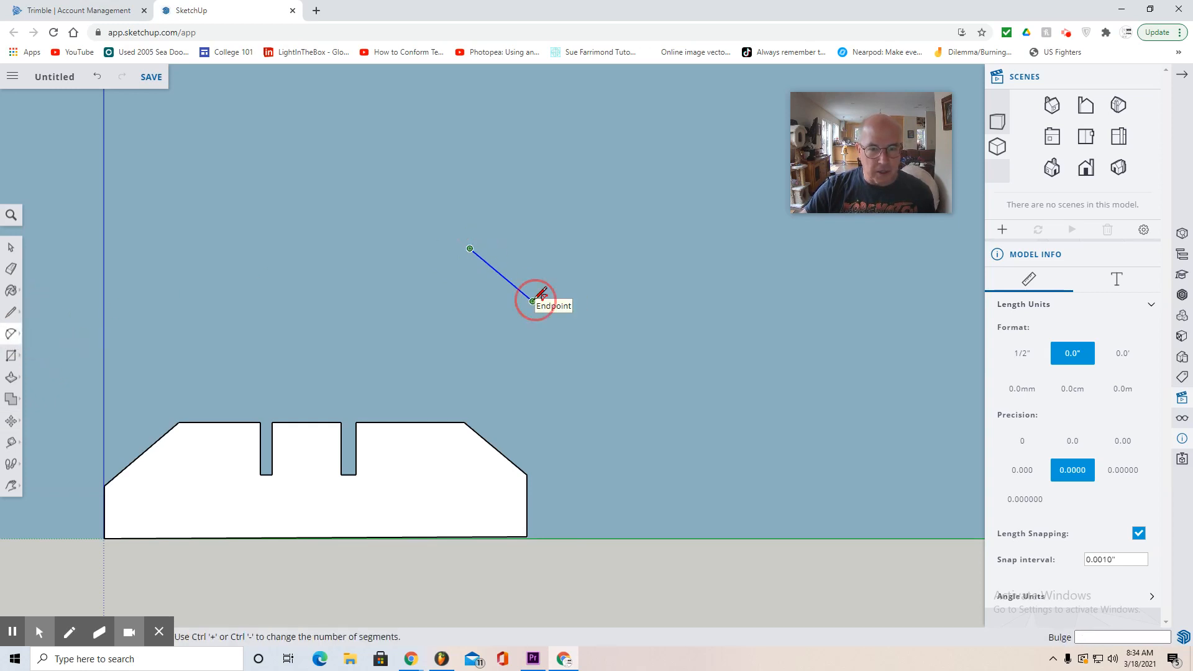
{"action": "left_click", "coordinate": [533, 301]}
{"action": "left_click", "coordinate": [549, 250]}
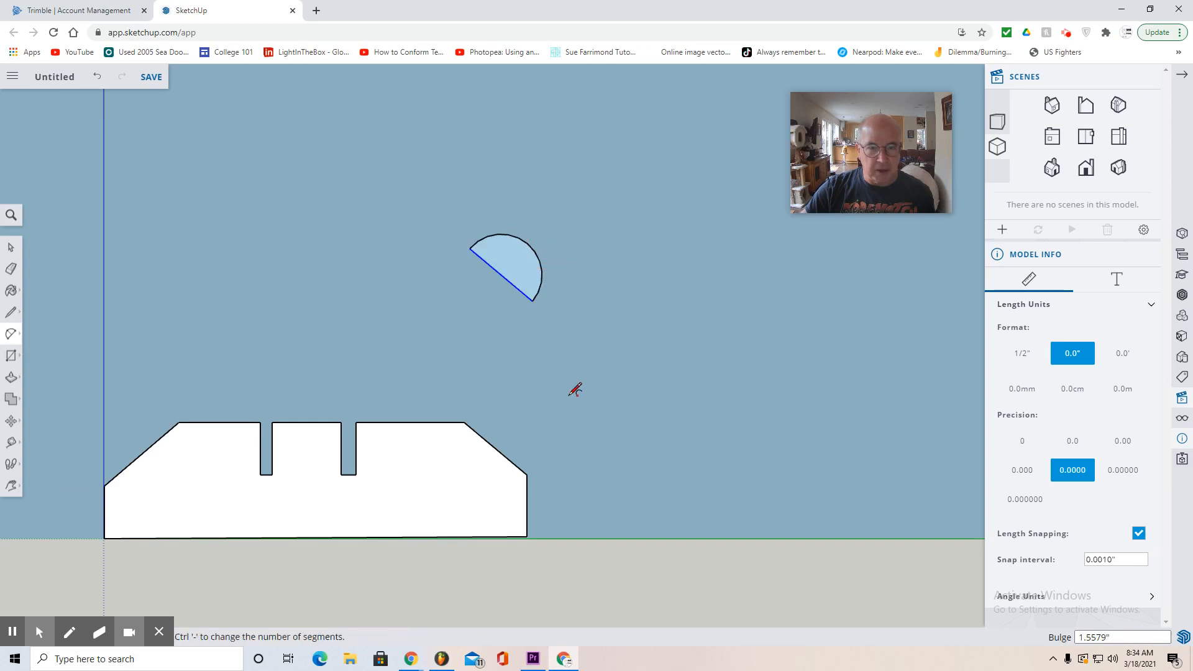
- Draw the arm's outer outline from the half-round base with lines about 5" up, 5" down, 3.6" further down and 1.8" back toward the base
{"action": "left_click", "coordinate": [10, 312]}
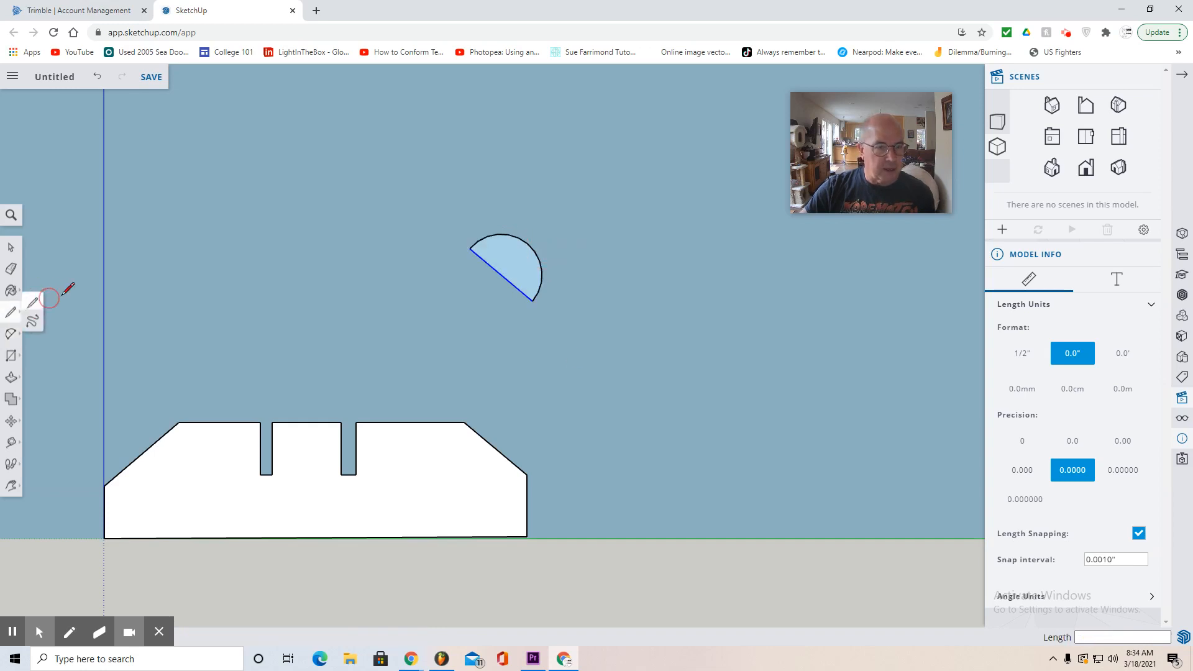
{"action": "left_click", "coordinate": [526, 243]}
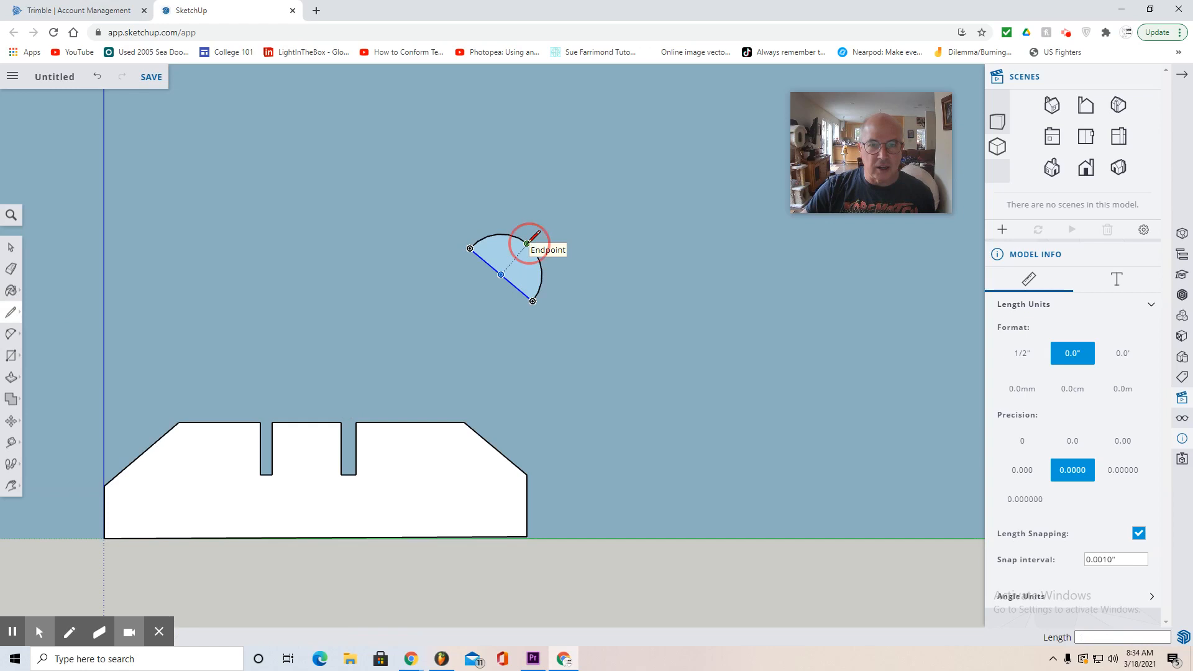
{"action": "left_click", "coordinate": [620, 149]}
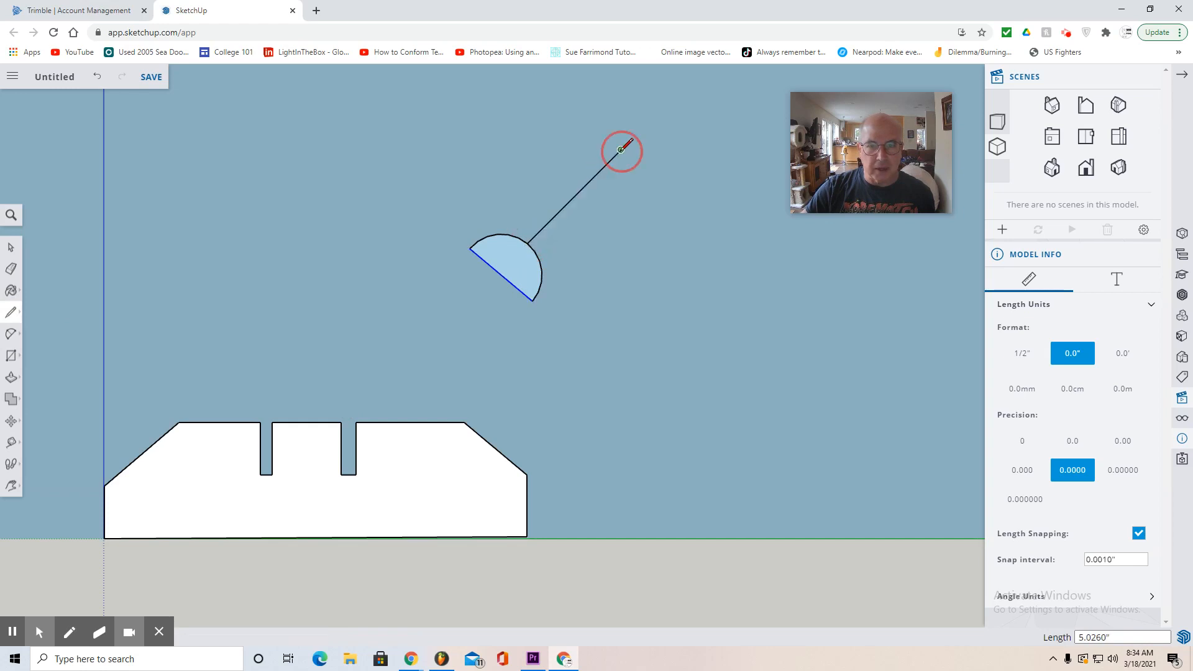
{"action": "left_click", "coordinate": [687, 277]}
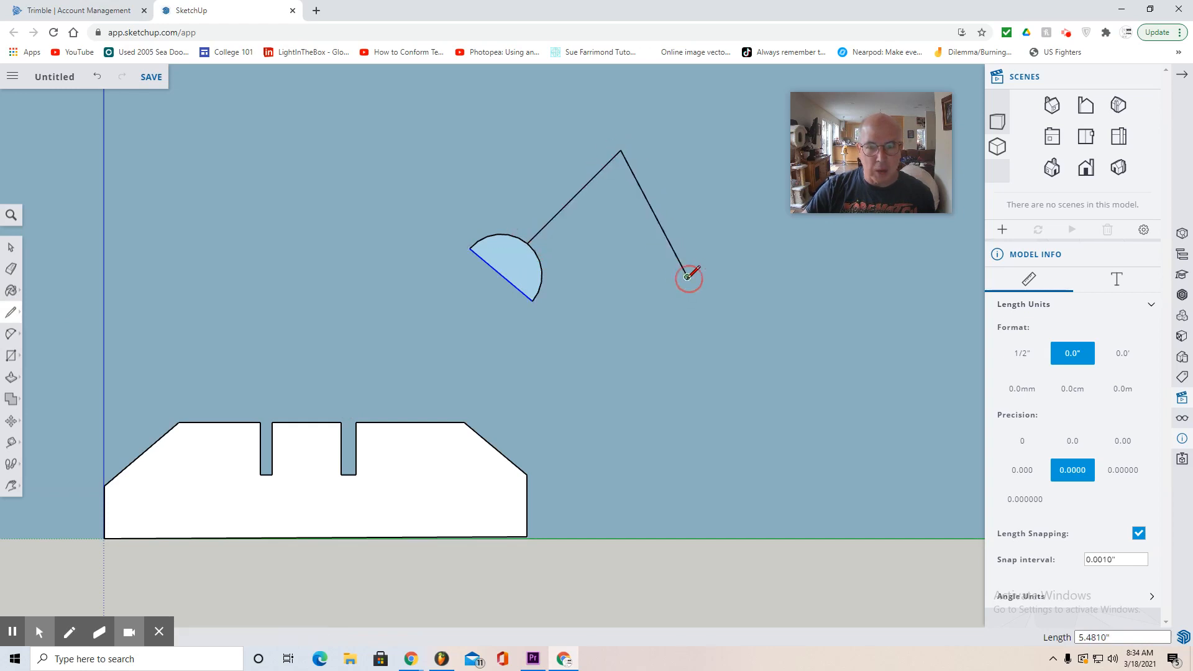
{"action": "left_click", "coordinate": [665, 369]}
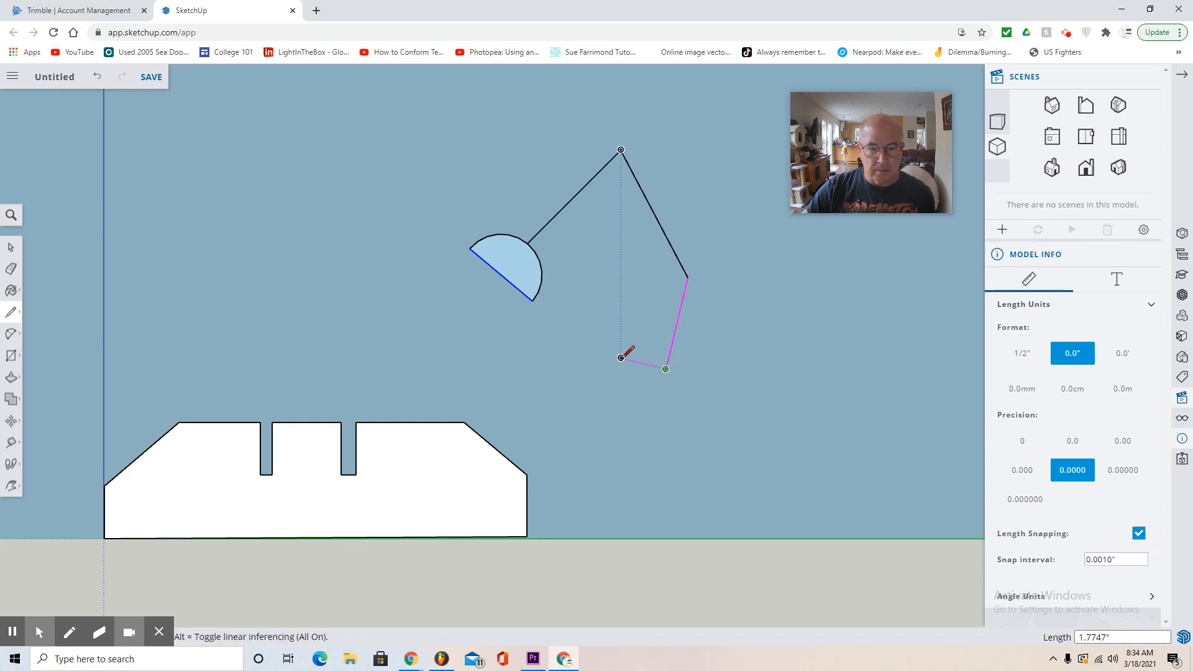
{"action": "left_click", "coordinate": [620, 357]}
- Draw a pointed claw tip at the outline's open end and an inner line about 1.2" long parallel to the lower edge
{"action": "scroll", "coordinate": [619, 305], "scroll_direction": "up", "scroll_amount": 3}
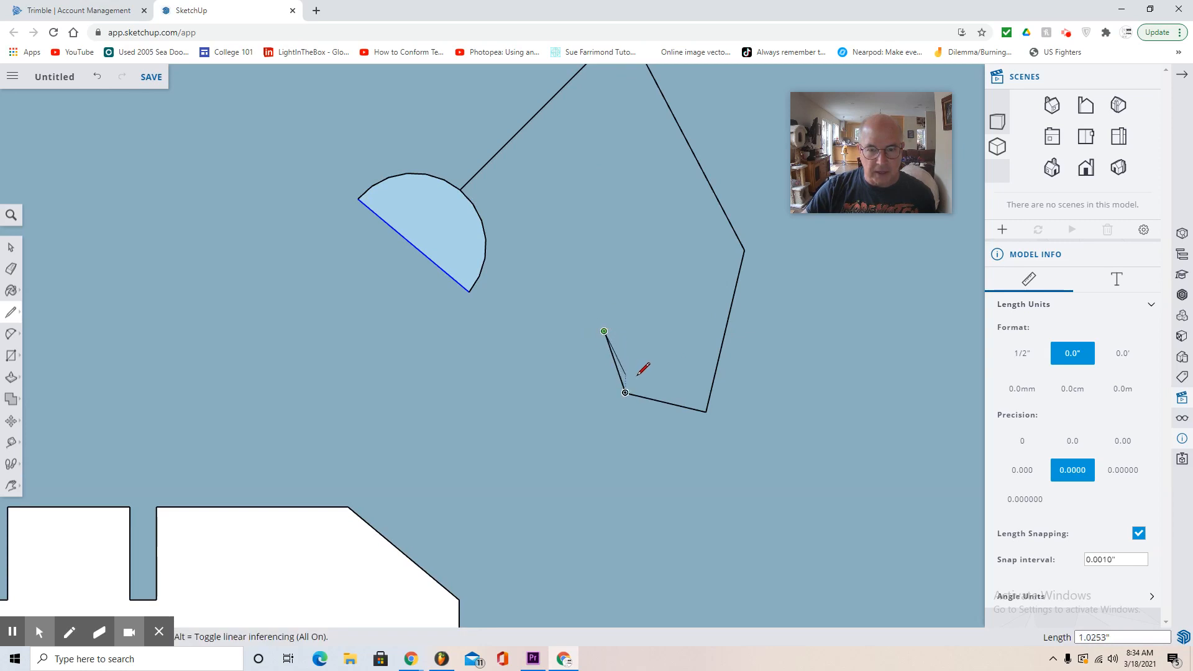
{"action": "scroll", "coordinate": [637, 382], "scroll_direction": "up", "scroll_amount": 4}
{"action": "left_click", "coordinate": [628, 380]}
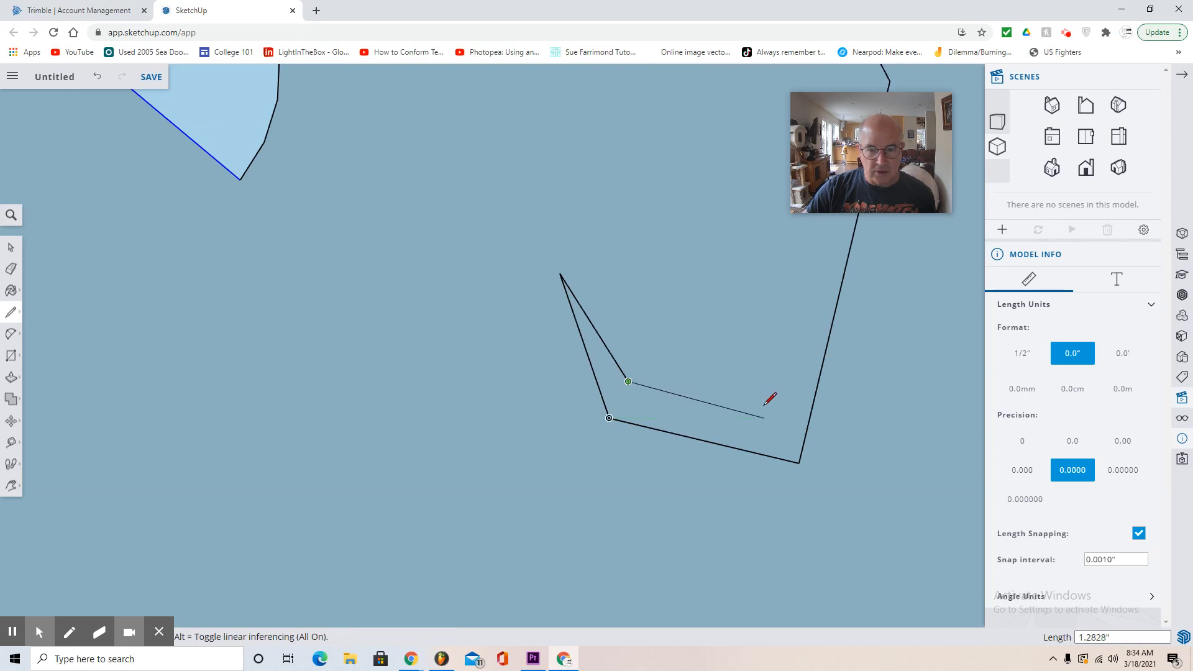
{"action": "scroll", "coordinate": [759, 400], "scroll_direction": "up", "scroll_amount": 3}
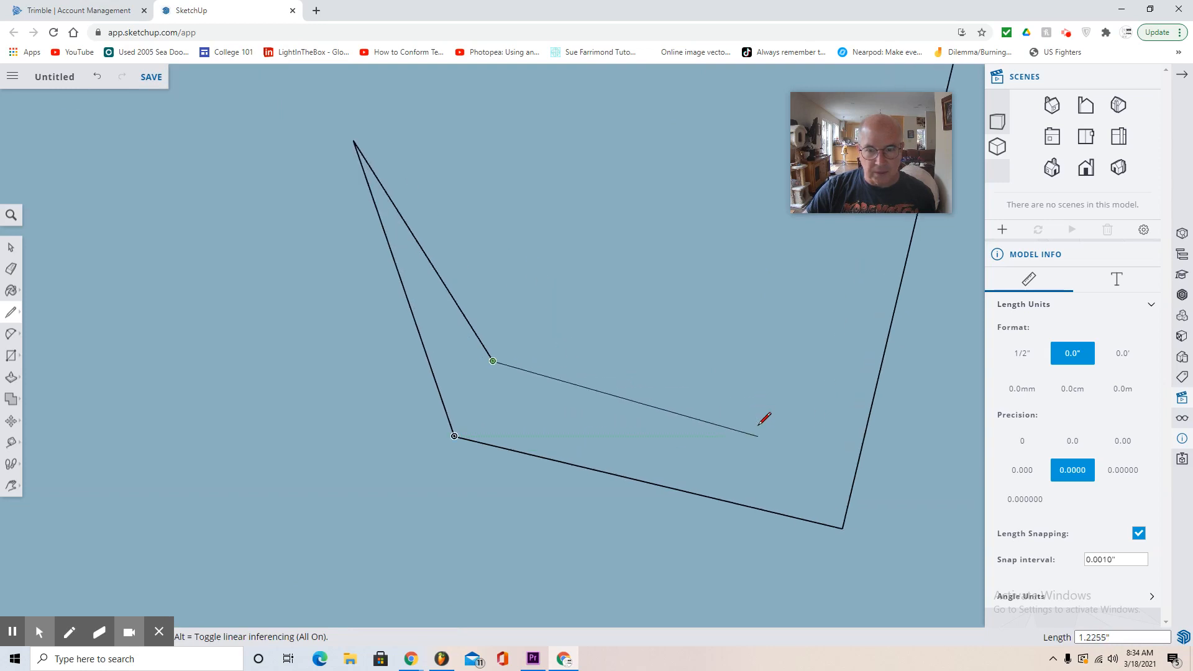
{"action": "scroll", "coordinate": [759, 410], "scroll_direction": "up", "scroll_amount": 3}
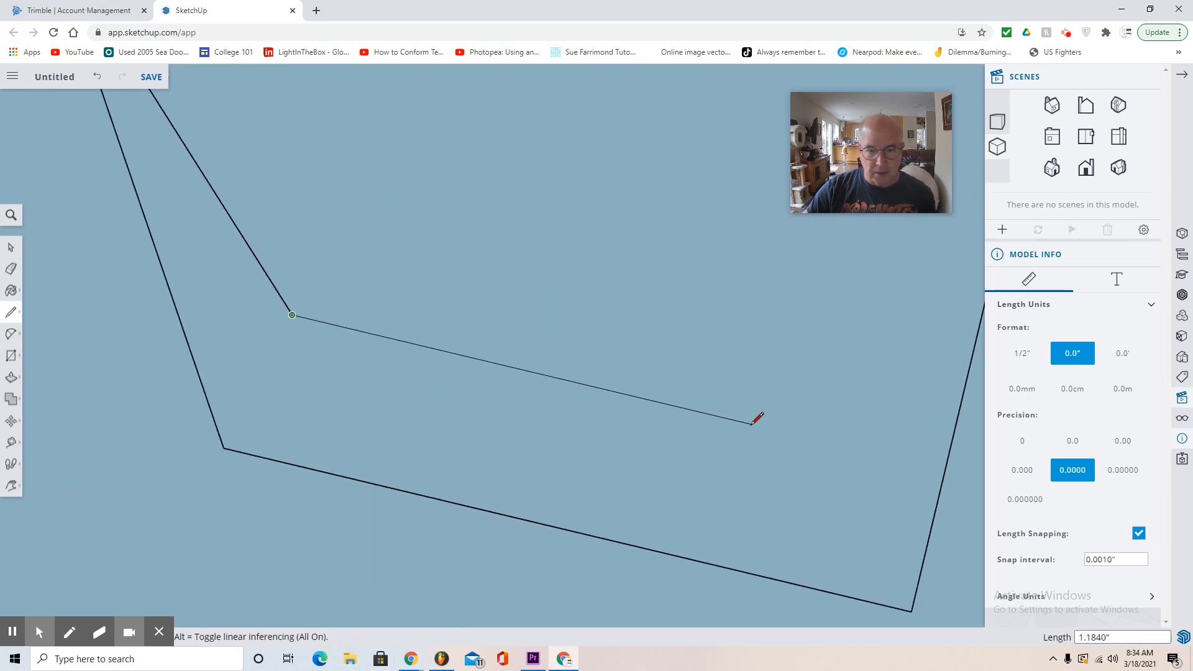
{"action": "left_click", "coordinate": [751, 421]}
{"action": "scroll", "coordinate": [753, 419], "scroll_direction": "down", "scroll_amount": 5}
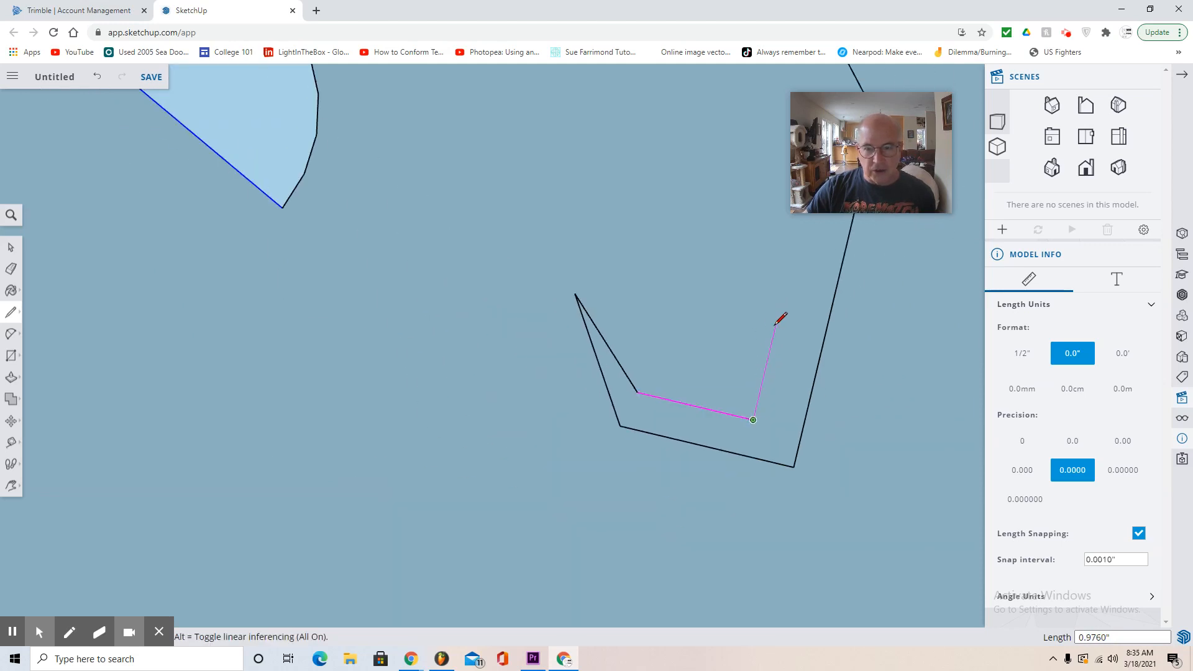
- Close the arm's inner outline with lines about 3.1", 4" and 4.4" long, ending on the arc of the half-round base
{"action": "left_click", "coordinate": [11, 485]}
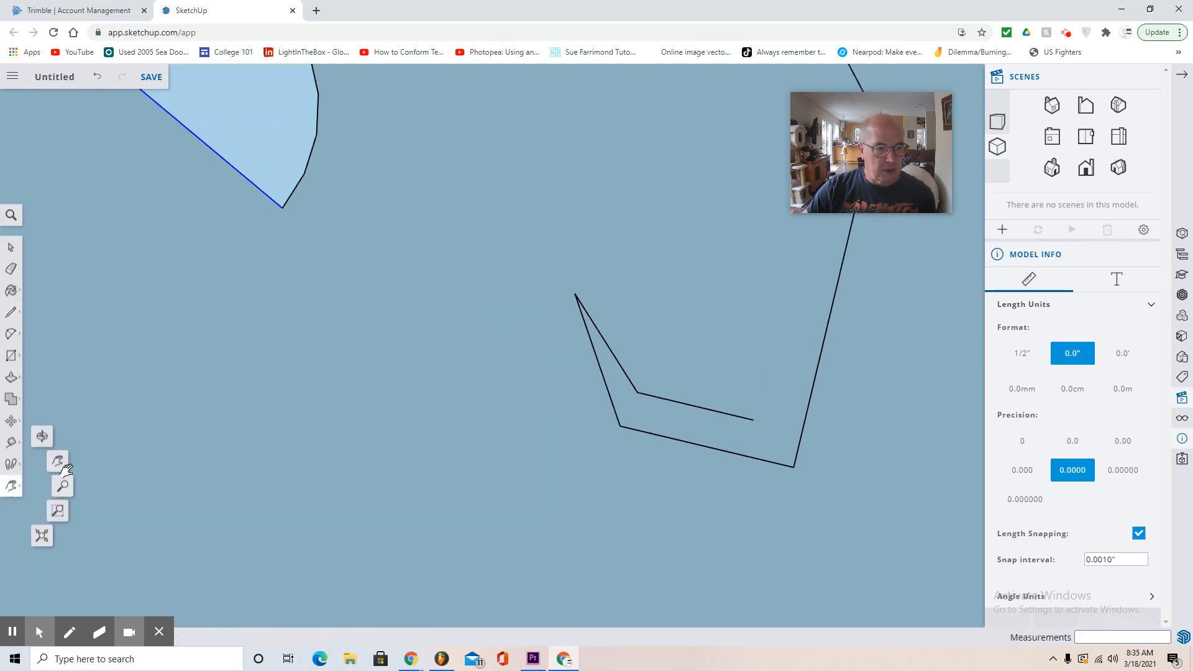
{"action": "left_click", "coordinate": [66, 473]}
{"action": "left_click_drag", "start_coordinate": [539, 474], "coordinate": [150, 550]}
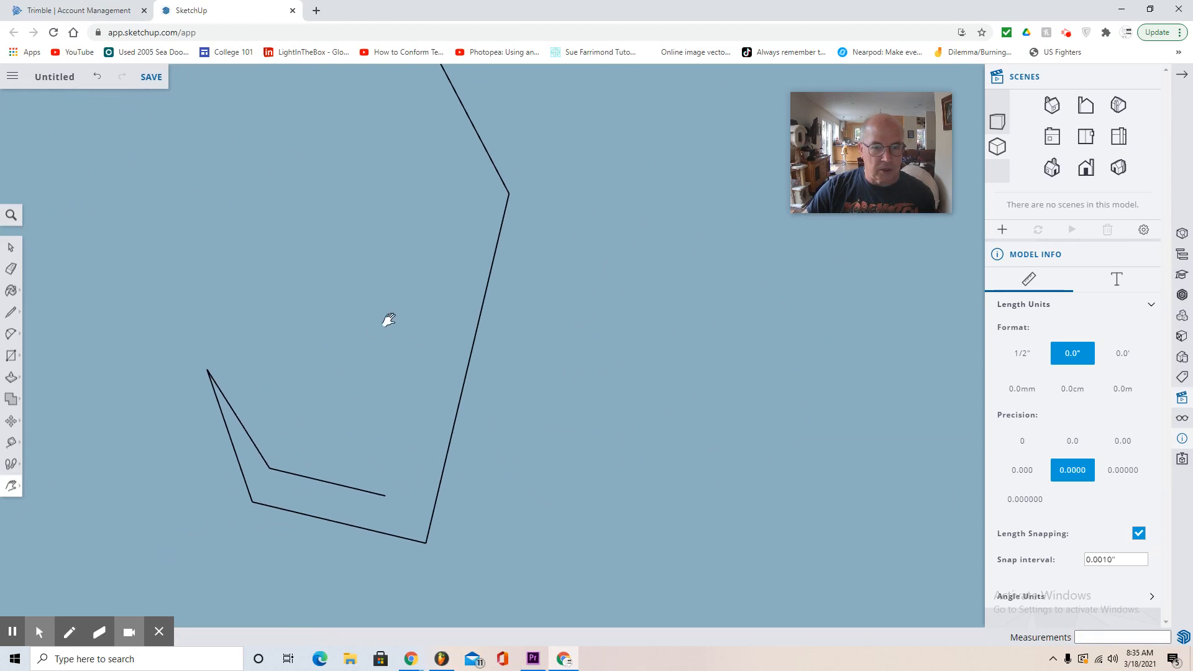
{"action": "left_click", "coordinate": [11, 312]}
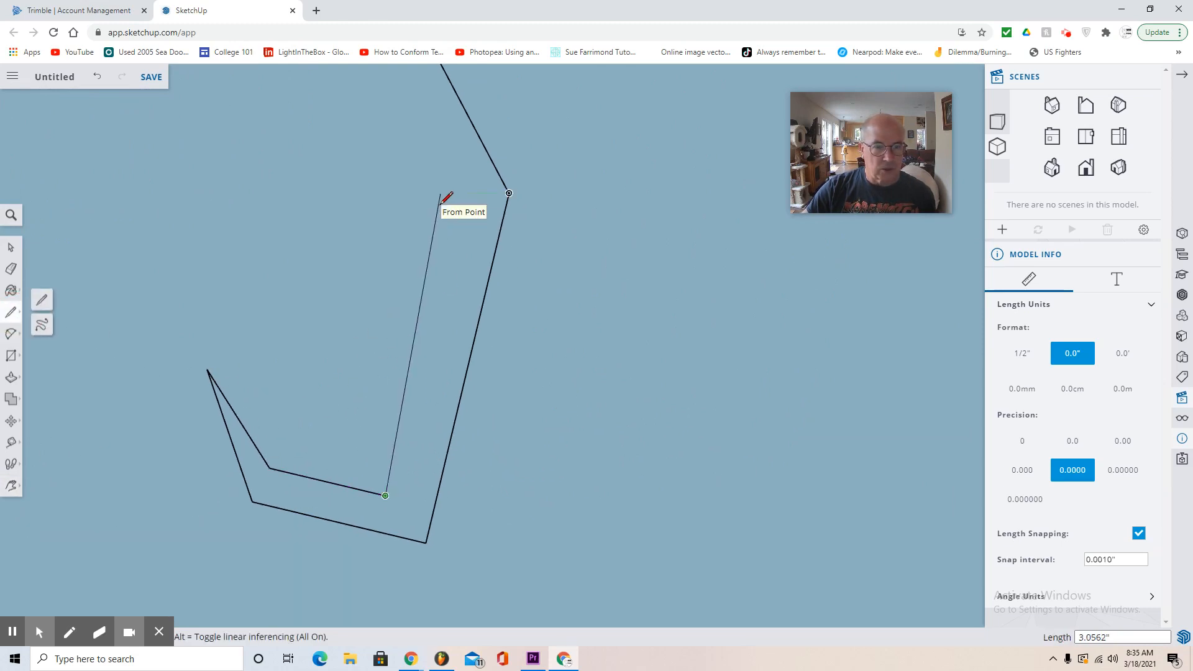
{"action": "left_click", "coordinate": [440, 194]}
{"action": "scroll", "coordinate": [458, 234], "scroll_direction": "down", "scroll_amount": 5}
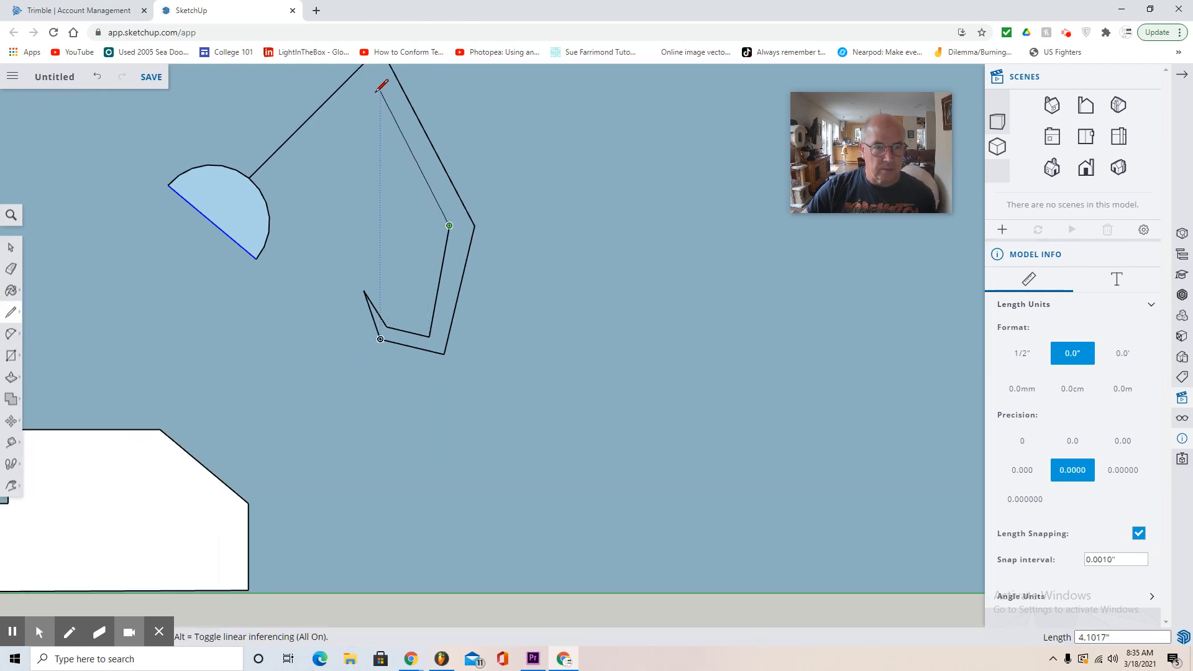
{"action": "left_click", "coordinate": [380, 97]}
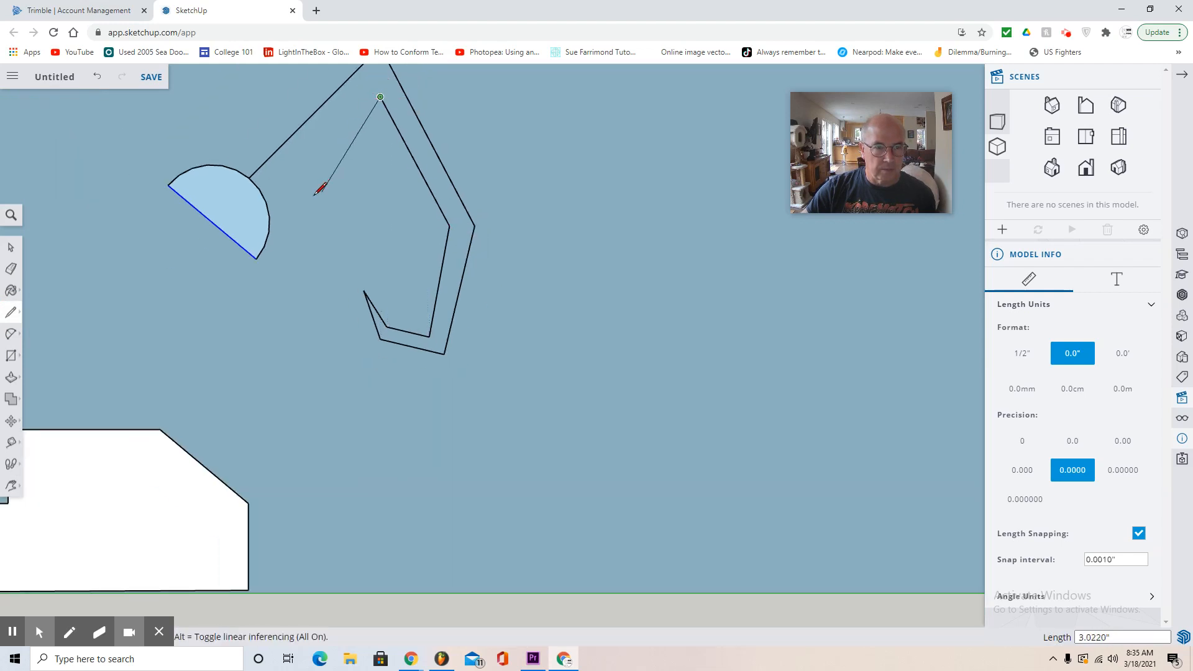
{"action": "left_click", "coordinate": [269, 217]}
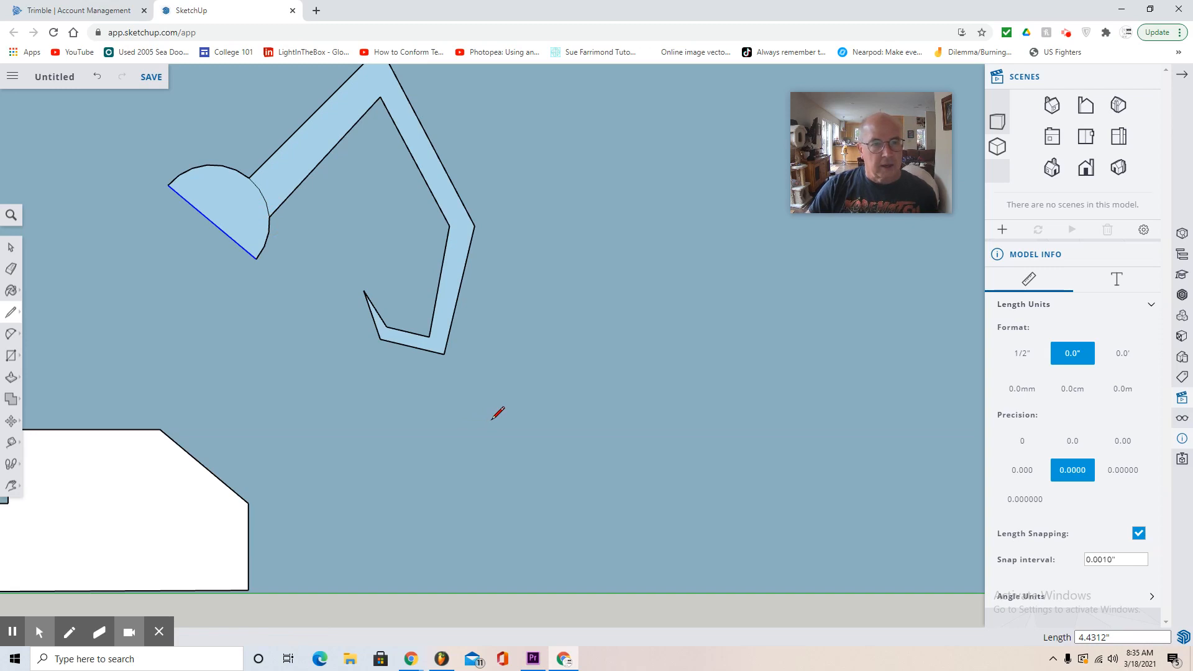
- Draw a circle of about 0.9" radius centred on the arm's upper elbow
{"action": "scroll", "coordinate": [497, 413], "scroll_direction": "down", "scroll_amount": 2}
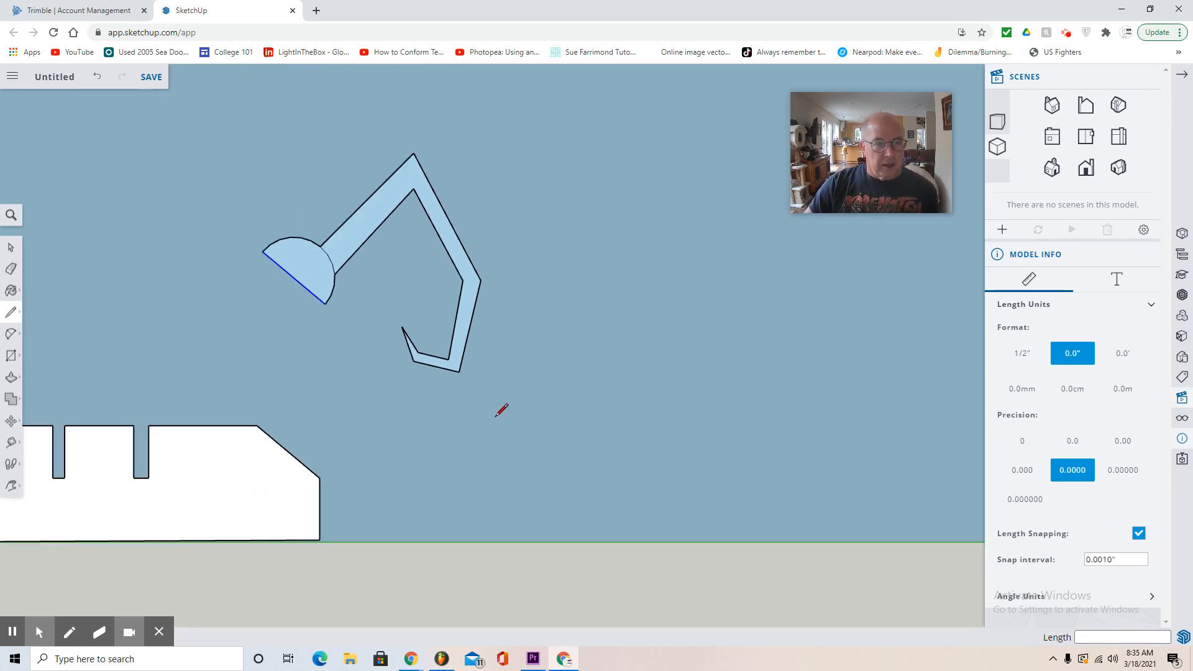
{"action": "left_click", "coordinate": [11, 356]}
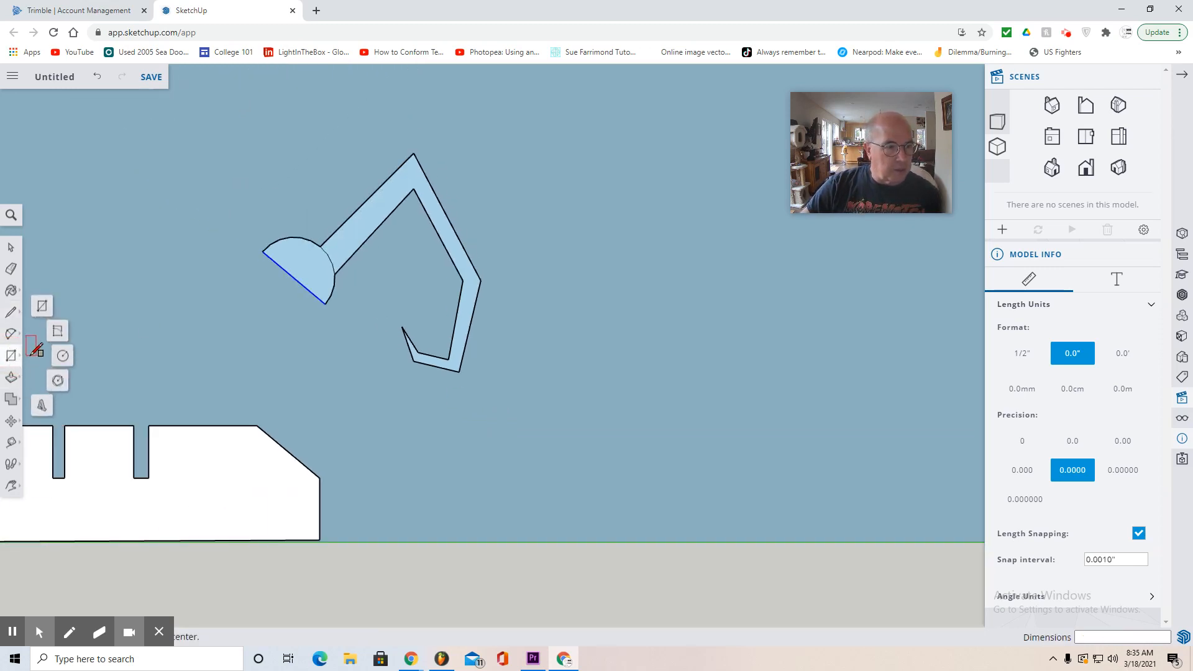
{"action": "left_click", "coordinate": [61, 359]}
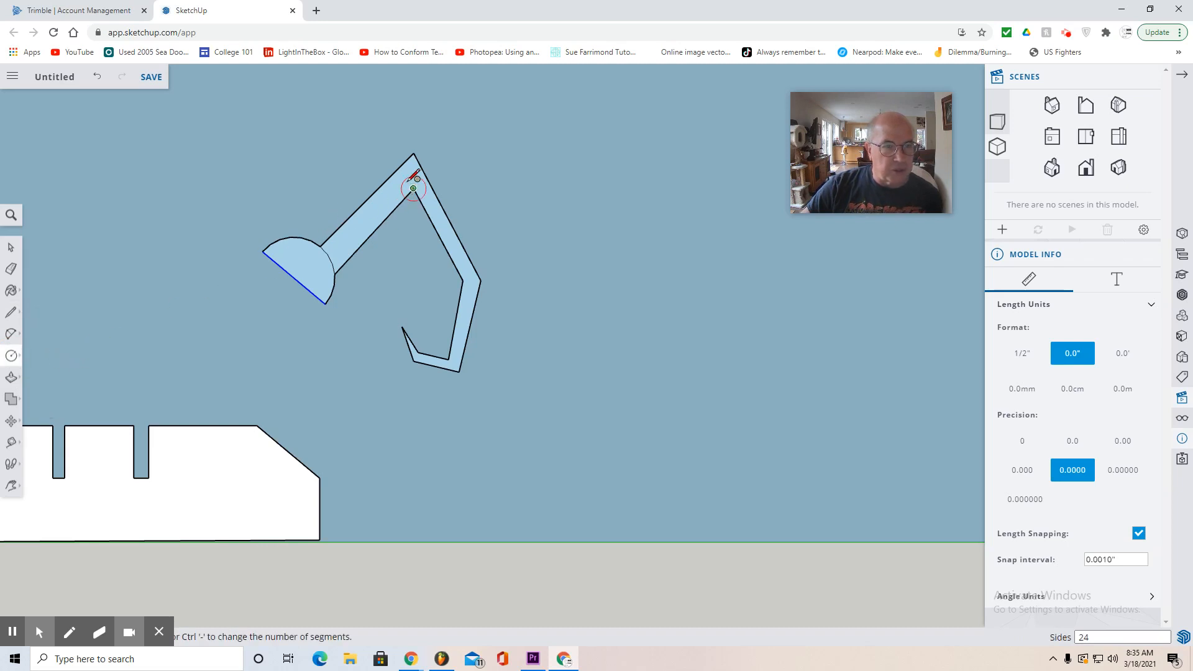
{"action": "left_click", "coordinate": [411, 174]}
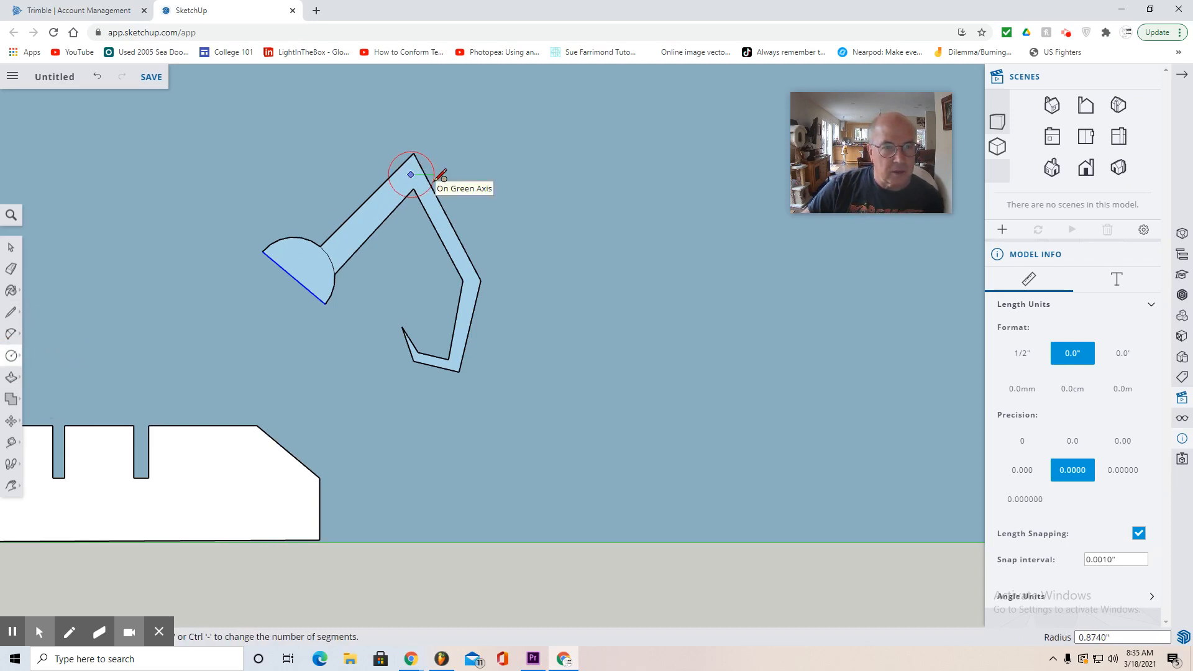
{"action": "left_click", "coordinate": [433, 184]}
- Draw joint circles of about 0.46" radius at the arm's middle bend and about 0.43" radius at the claw bend
{"action": "scroll", "coordinate": [475, 273], "scroll_direction": "up", "scroll_amount": 3}
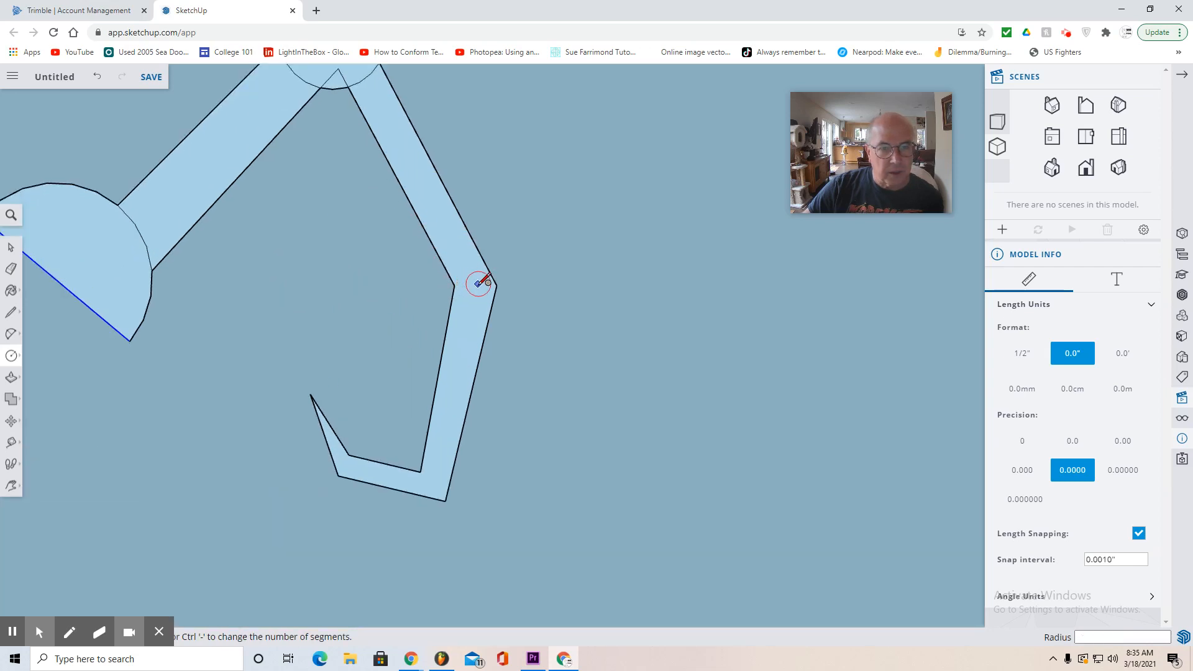
{"action": "left_click", "coordinate": [475, 285]}
{"action": "left_click", "coordinate": [502, 298]}
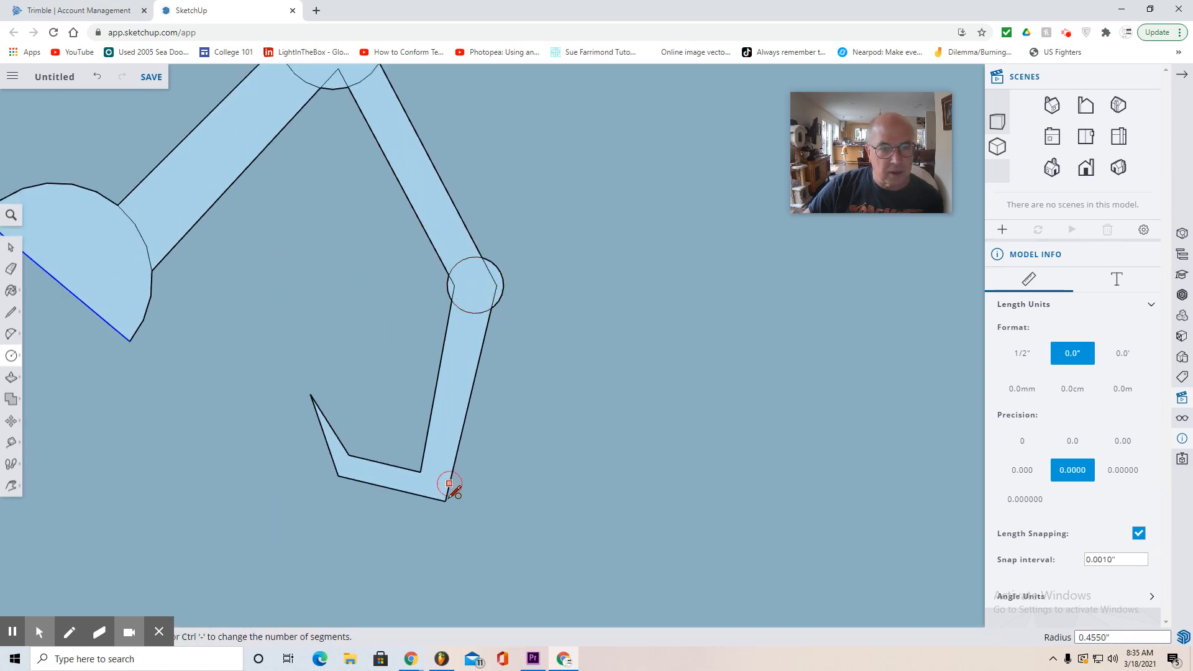
{"action": "left_click", "coordinate": [433, 482]}
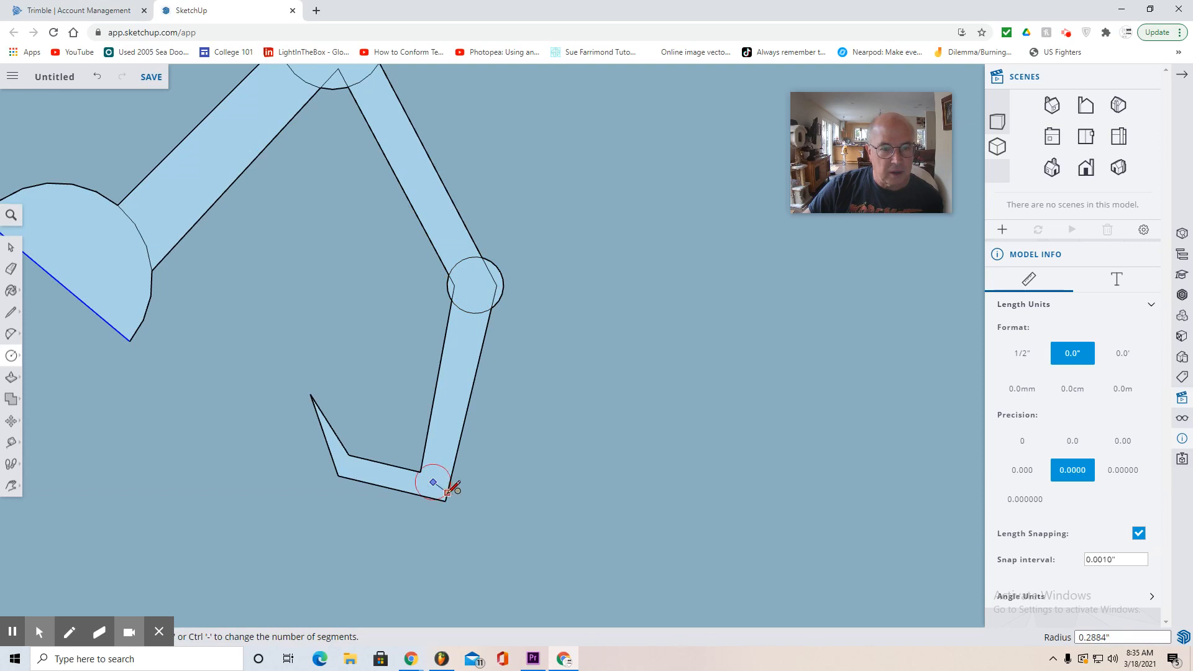
{"action": "left_click", "coordinate": [459, 495]}
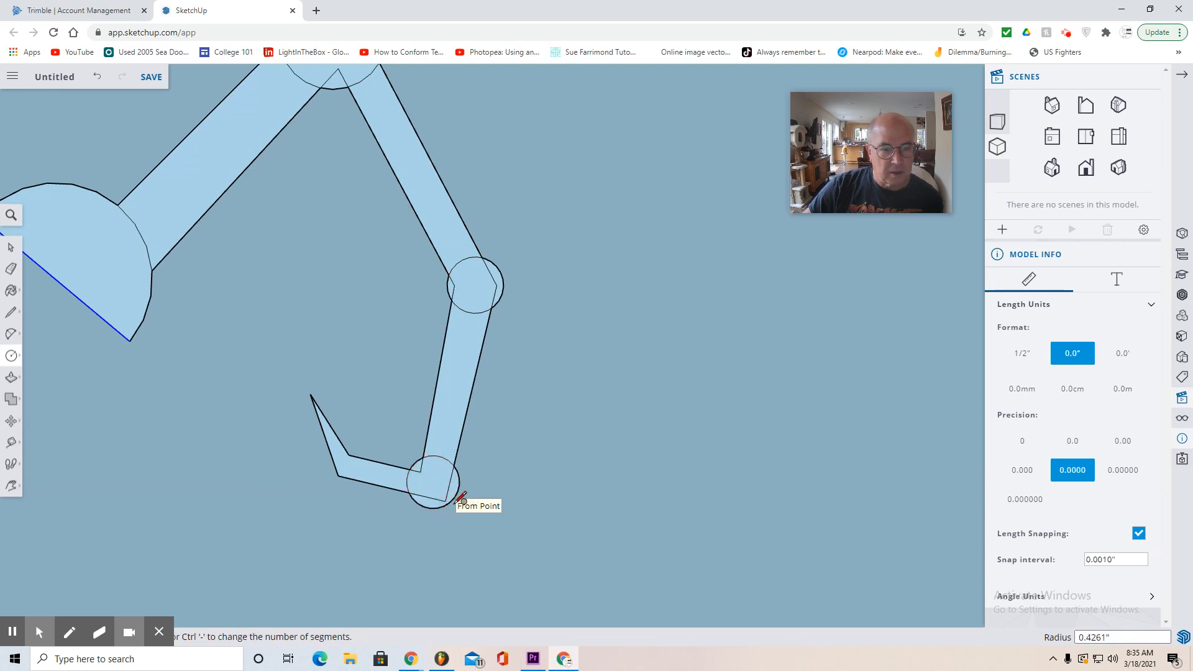
- Erase the arc dividing the base from the arm and the overlapping edges inside the upper elbow circle
{"action": "scroll", "coordinate": [500, 515], "scroll_direction": "down", "scroll_amount": 1}
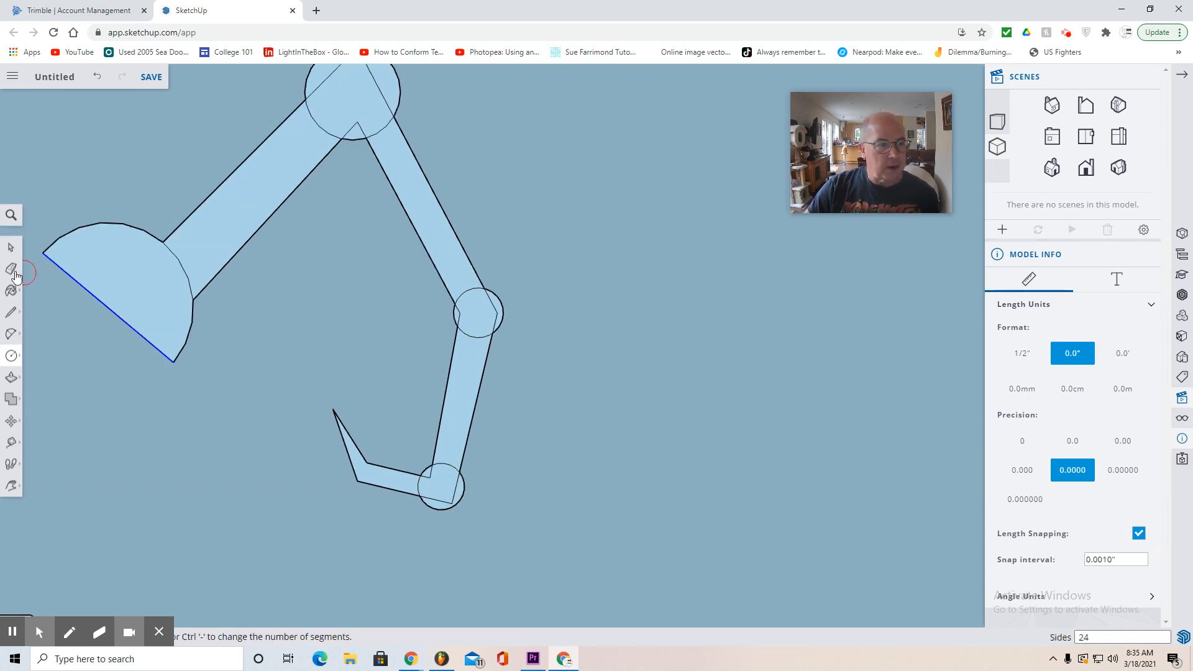
{"action": "left_click", "coordinate": [12, 268]}
{"action": "left_click", "coordinate": [184, 270]}
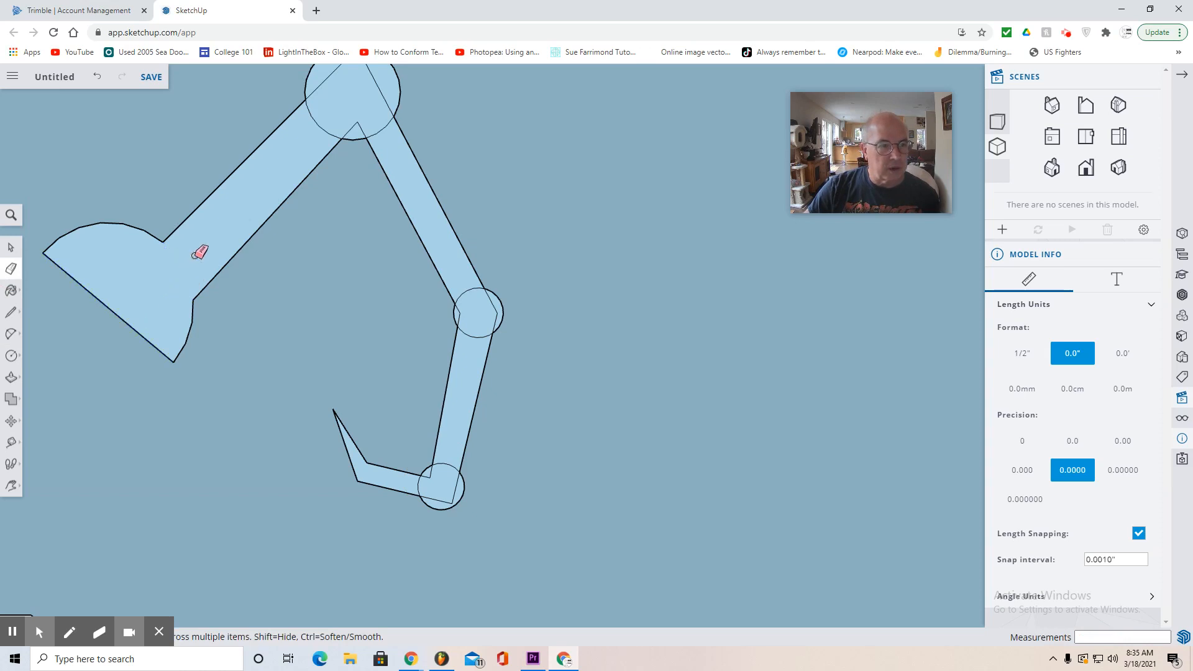
{"action": "left_click", "coordinate": [321, 90]}
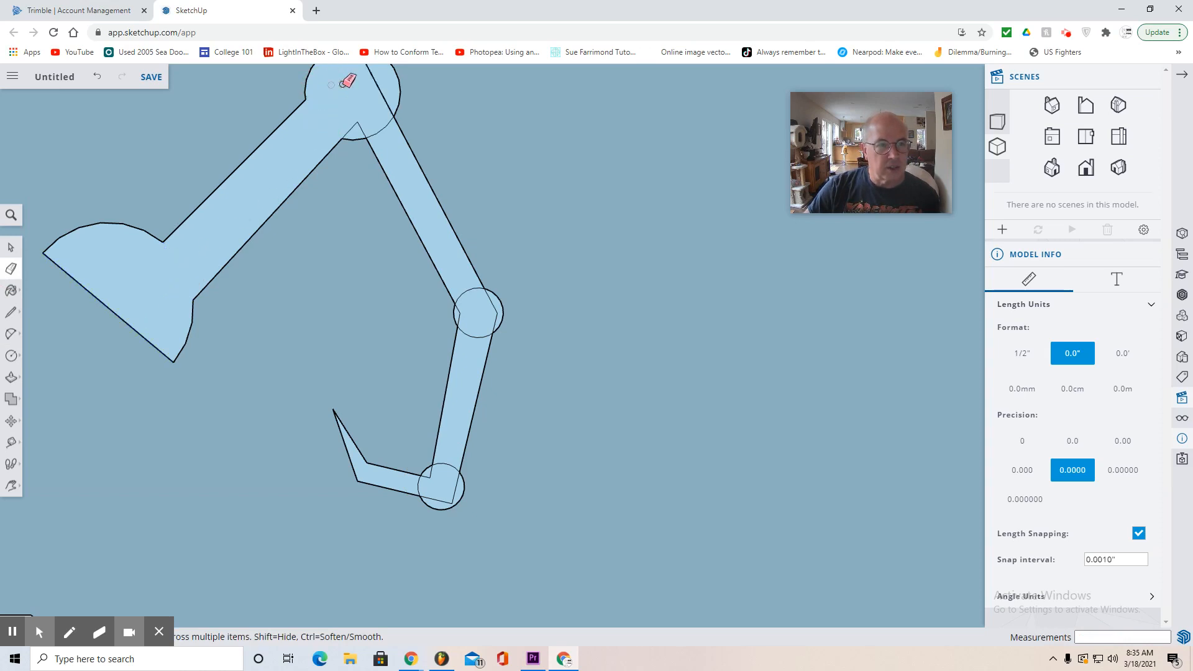
{"action": "left_click", "coordinate": [379, 84]}
{"action": "left_click", "coordinate": [358, 123]}
{"action": "left_click", "coordinate": [378, 129]}
- Erase the overlapping edges inside the middle joint and claw joint circles so the arm becomes one continuous face
{"action": "left_click", "coordinate": [463, 290]}
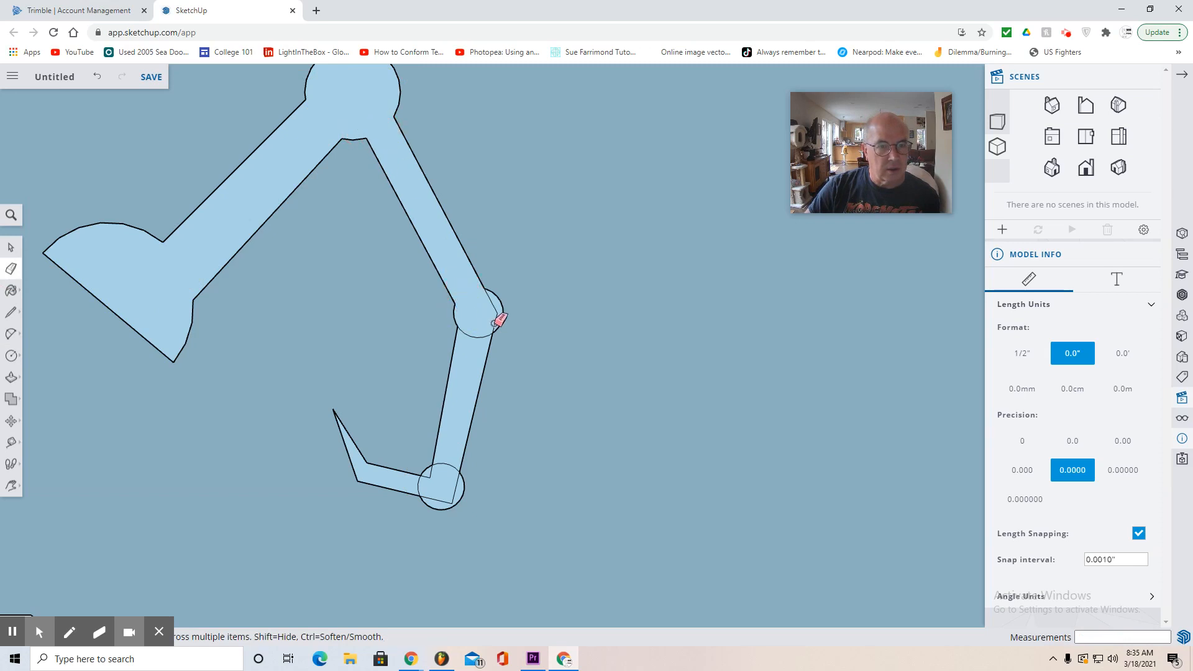
{"action": "left_click", "coordinate": [479, 334]}
{"action": "left_click", "coordinate": [493, 304]}
{"action": "left_click", "coordinate": [495, 322]}
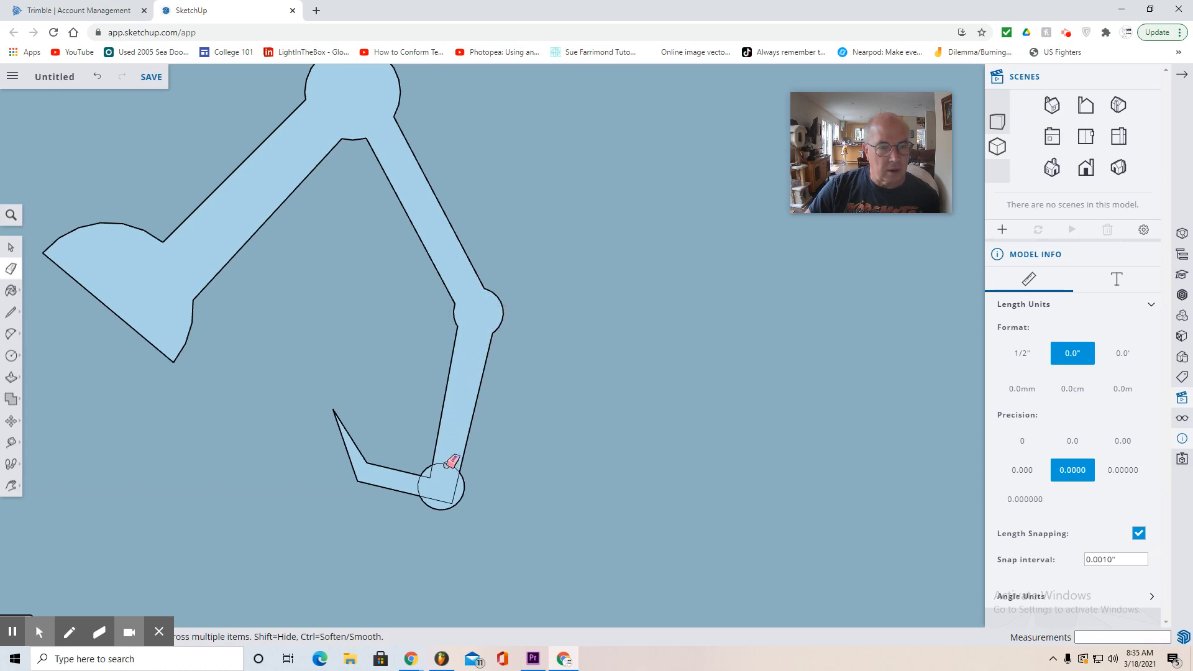
{"action": "left_click", "coordinate": [455, 487]}
{"action": "left_click", "coordinate": [435, 500]}
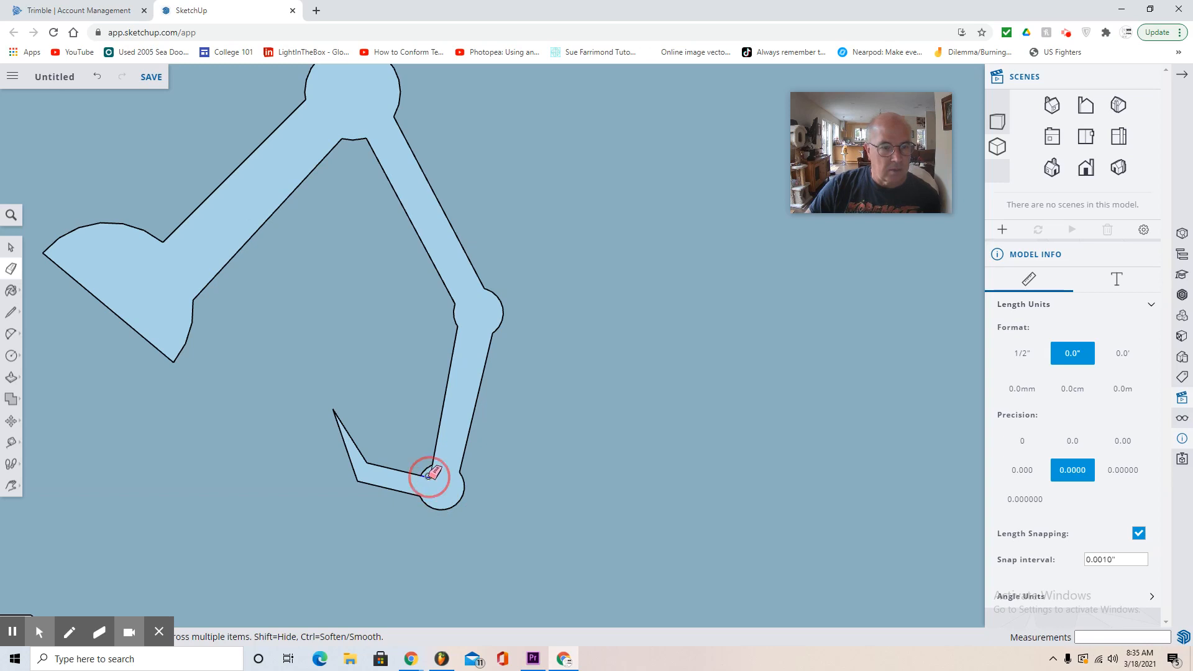
{"action": "left_click", "coordinate": [434, 479]}
{"action": "scroll", "coordinate": [478, 487], "scroll_direction": "down", "scroll_amount": 2}
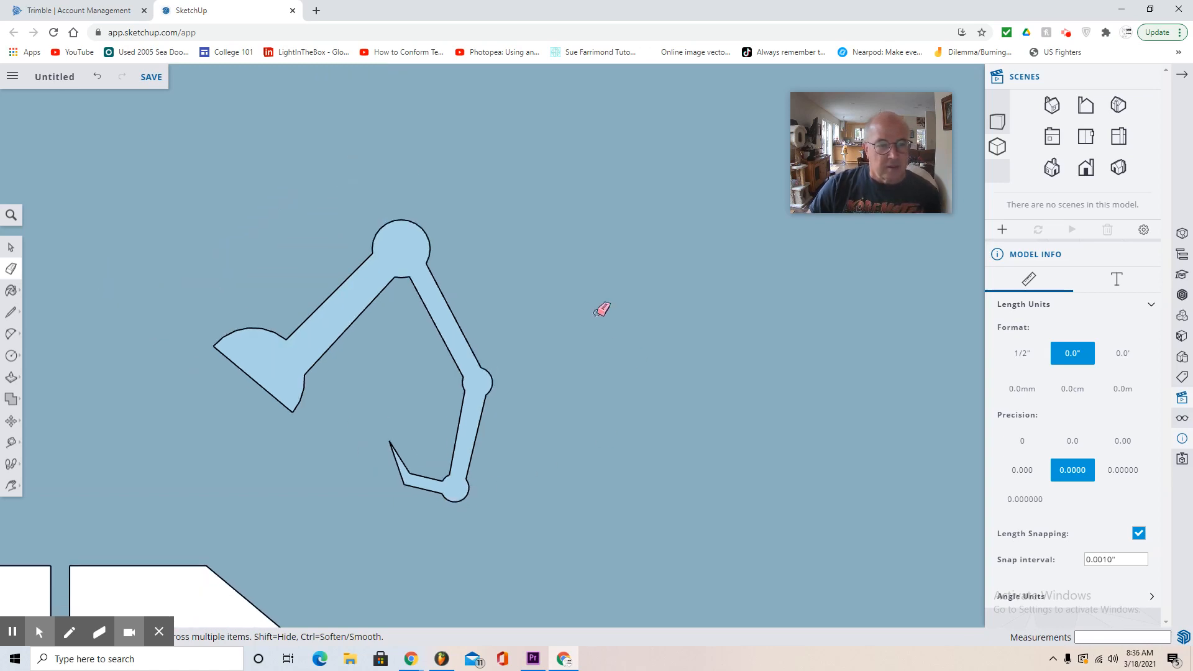
- Push/Pull the claw arm face out to a thickness of 0.75"
{"action": "left_click", "coordinate": [14, 483]}
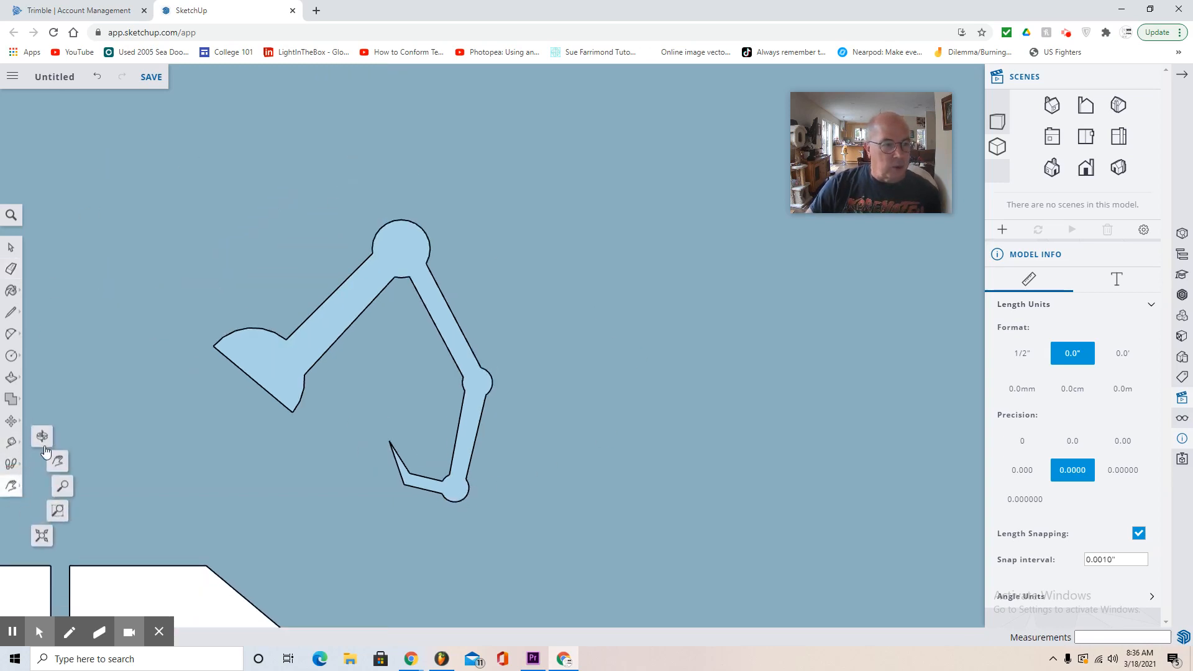
{"action": "left_click", "coordinate": [37, 443]}
{"action": "left_click_drag", "start_coordinate": [37, 435], "coordinate": [354, 482]}
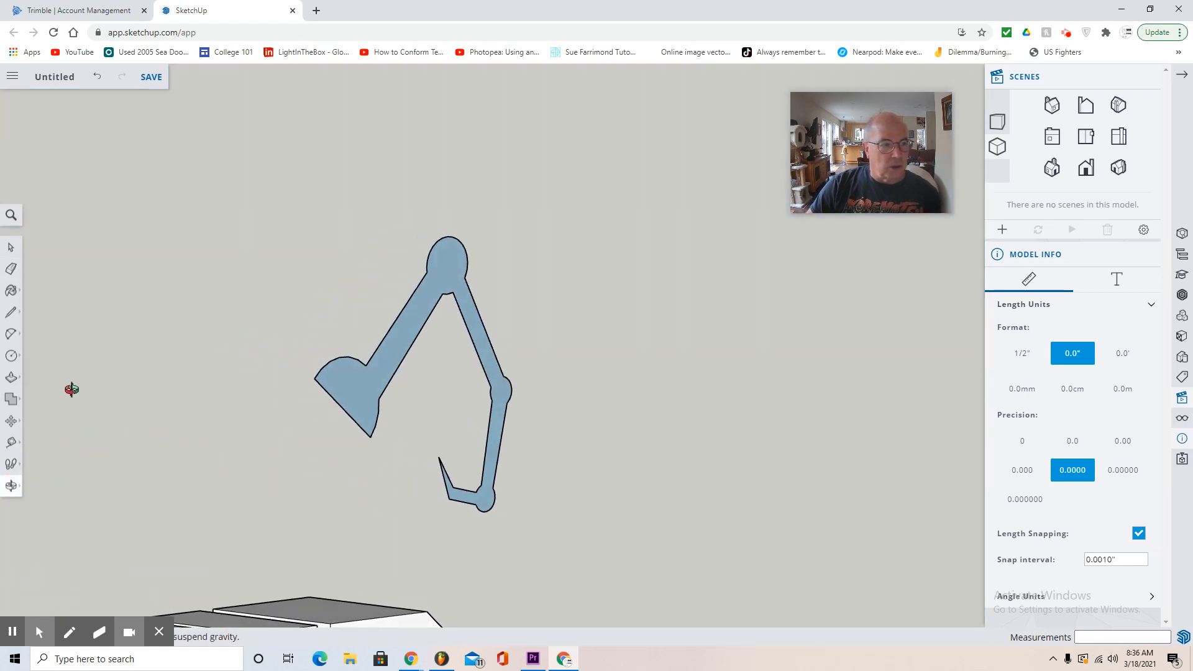
{"action": "left_click", "coordinate": [12, 377]}
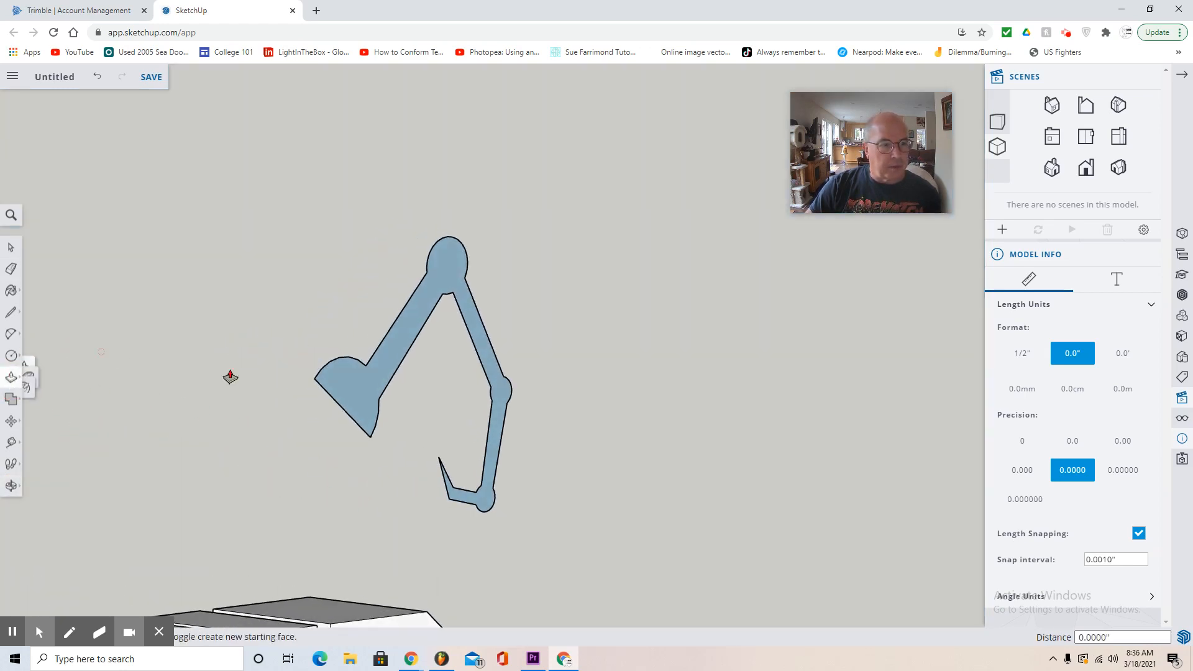
{"action": "left_click", "coordinate": [335, 386]}
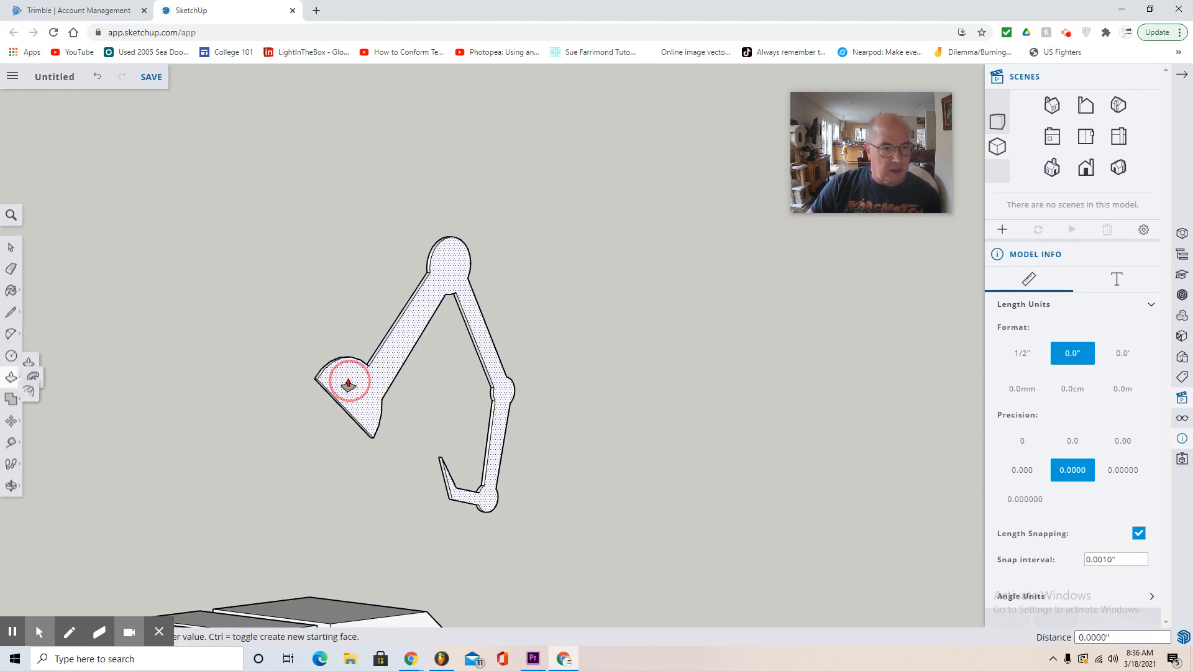
{"action": "left_click", "coordinate": [346, 386]}
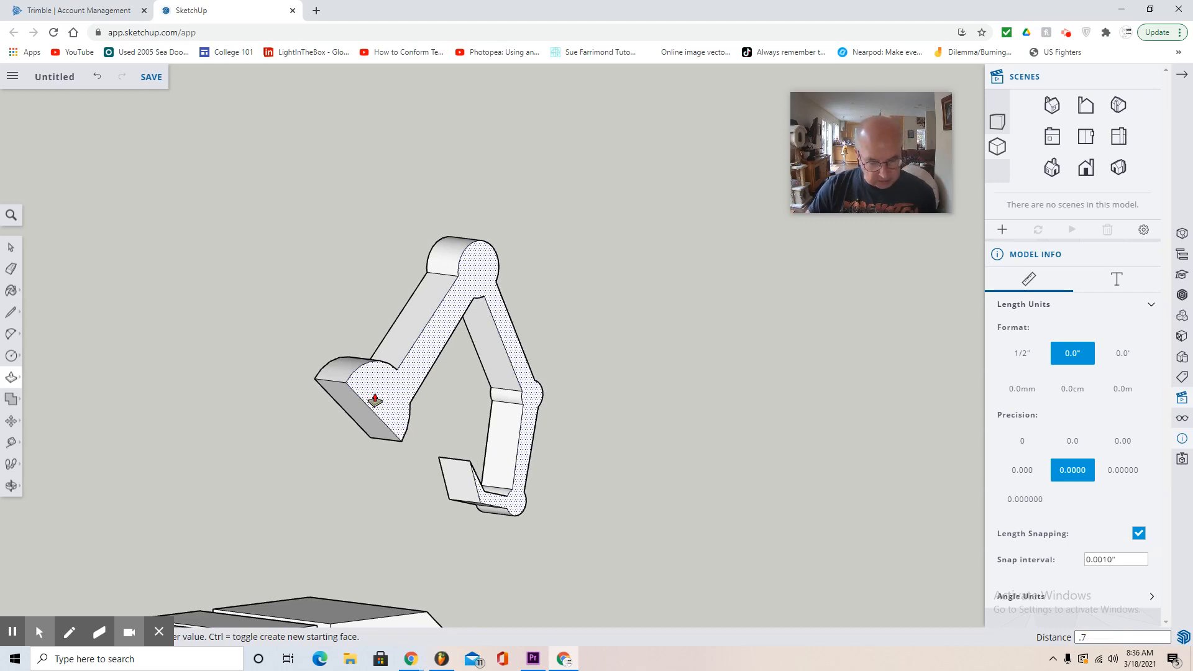
{"action": "key", "text": "Return"}
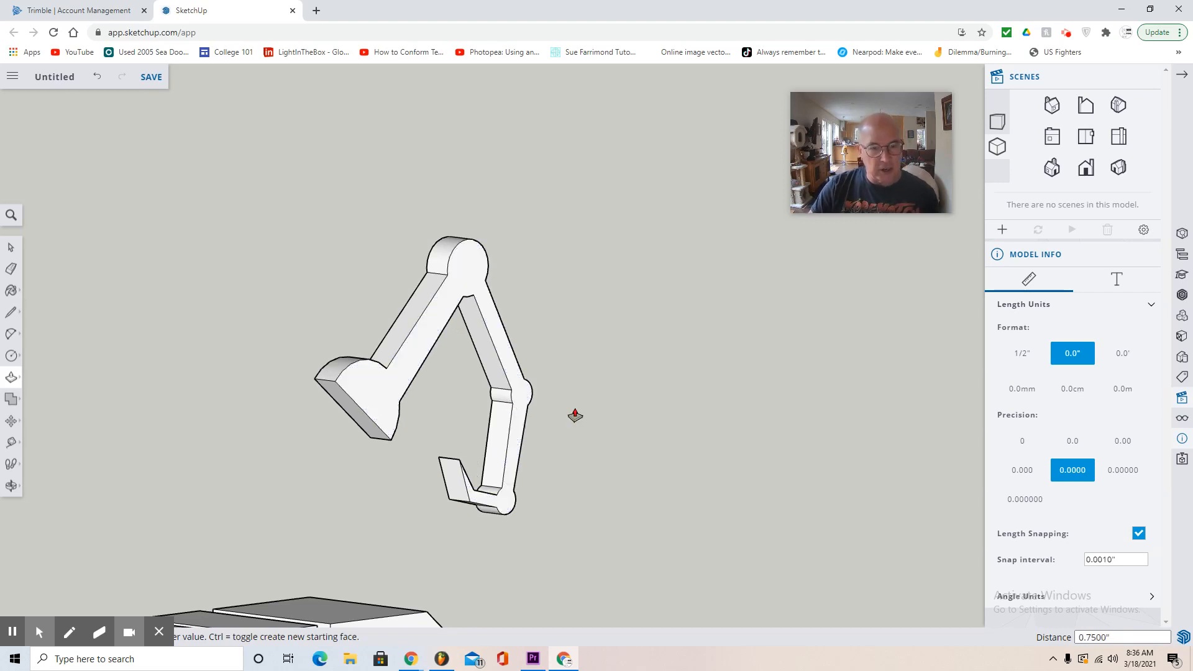
- Draw an inverted trapezoid beside the slotted block, with a bottom edge about 6.2" long and sloped sides of about 3.8" and 3.6"
{"action": "left_click", "coordinate": [1118, 137]}
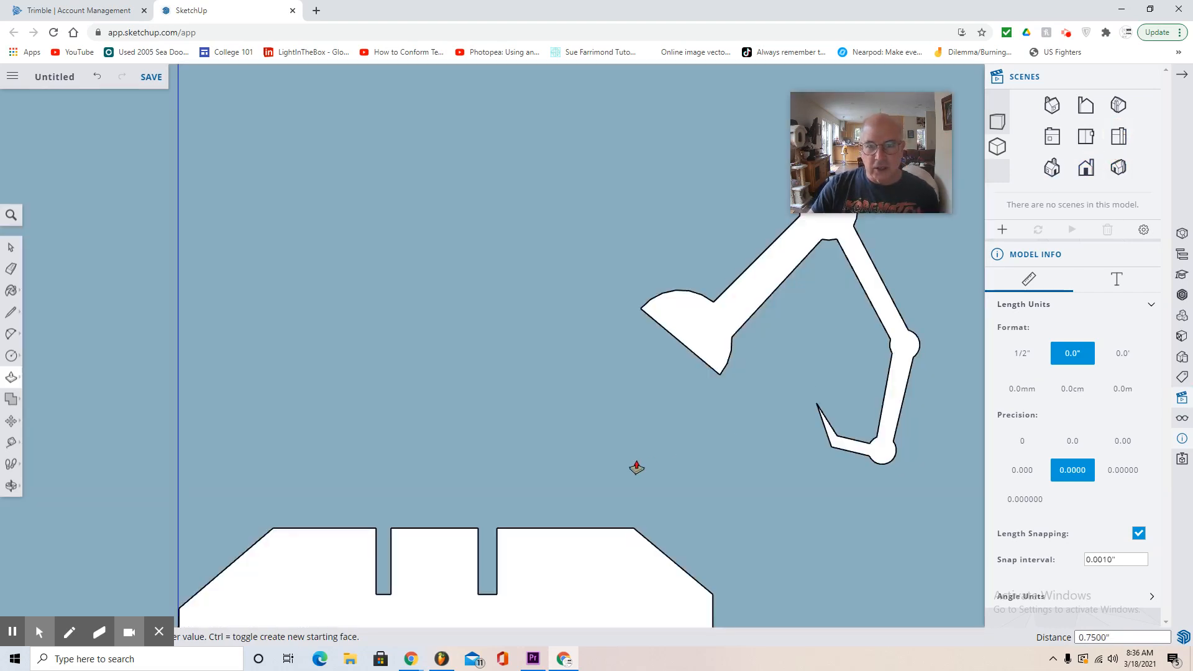
{"action": "scroll", "coordinate": [582, 437], "scroll_direction": "up", "scroll_amount": 1}
{"action": "scroll", "coordinate": [581, 437], "scroll_direction": "down", "scroll_amount": 3}
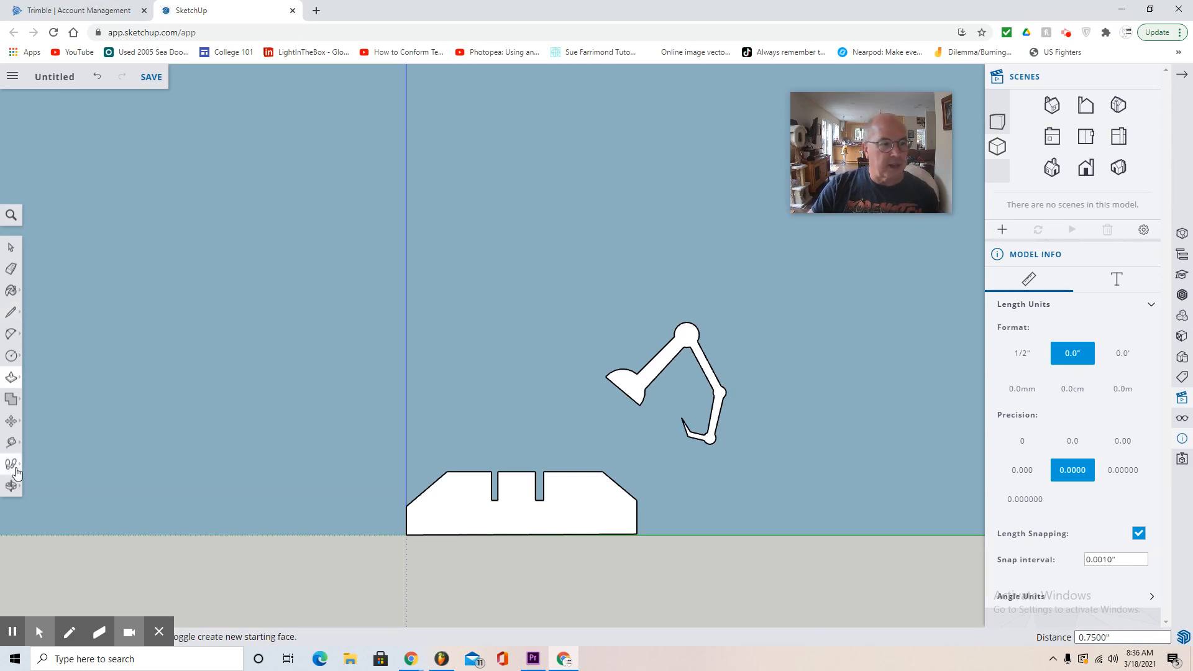
{"action": "left_click", "coordinate": [11, 486]}
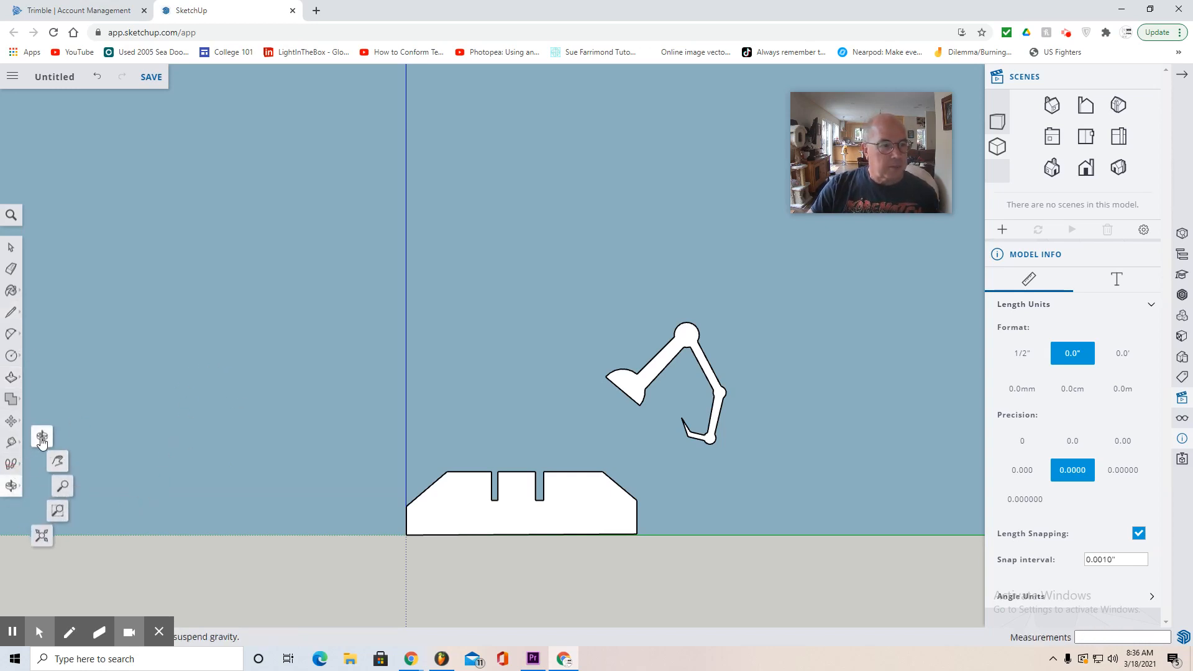
{"action": "left_click", "coordinate": [57, 461]}
{"action": "left_click_drag", "start_coordinate": [221, 471], "coordinate": [451, 467]}
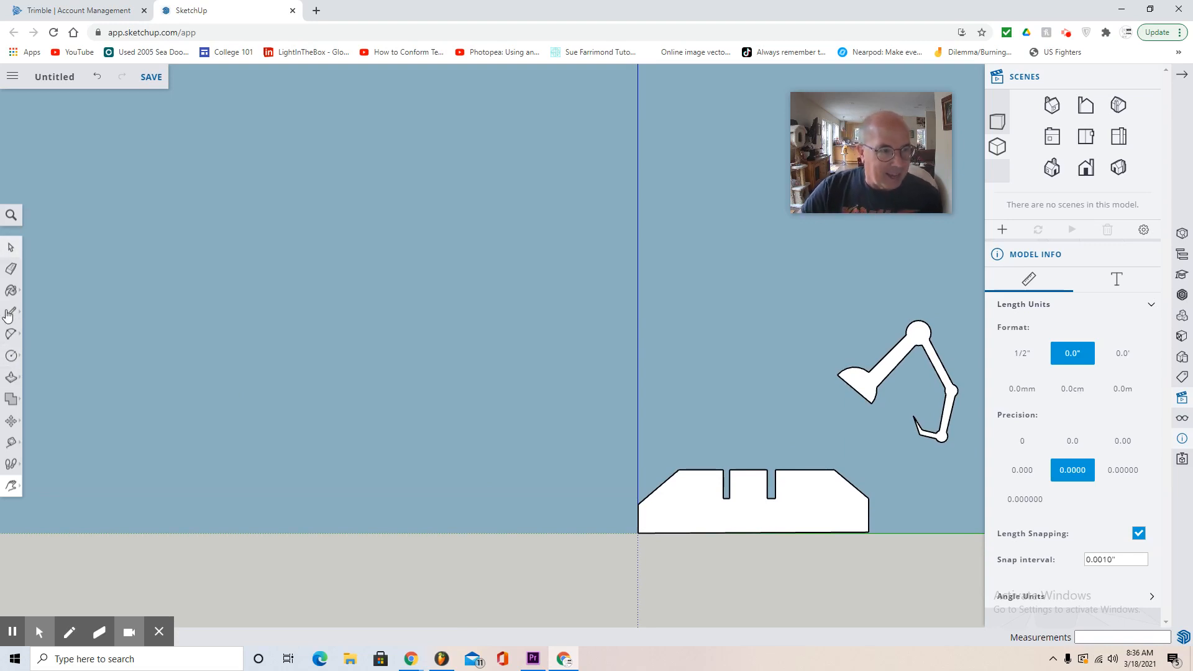
{"action": "scroll", "coordinate": [493, 453], "scroll_direction": "up", "scroll_amount": 2}
{"action": "scroll", "coordinate": [496, 454], "scroll_direction": "down", "scroll_amount": 1}
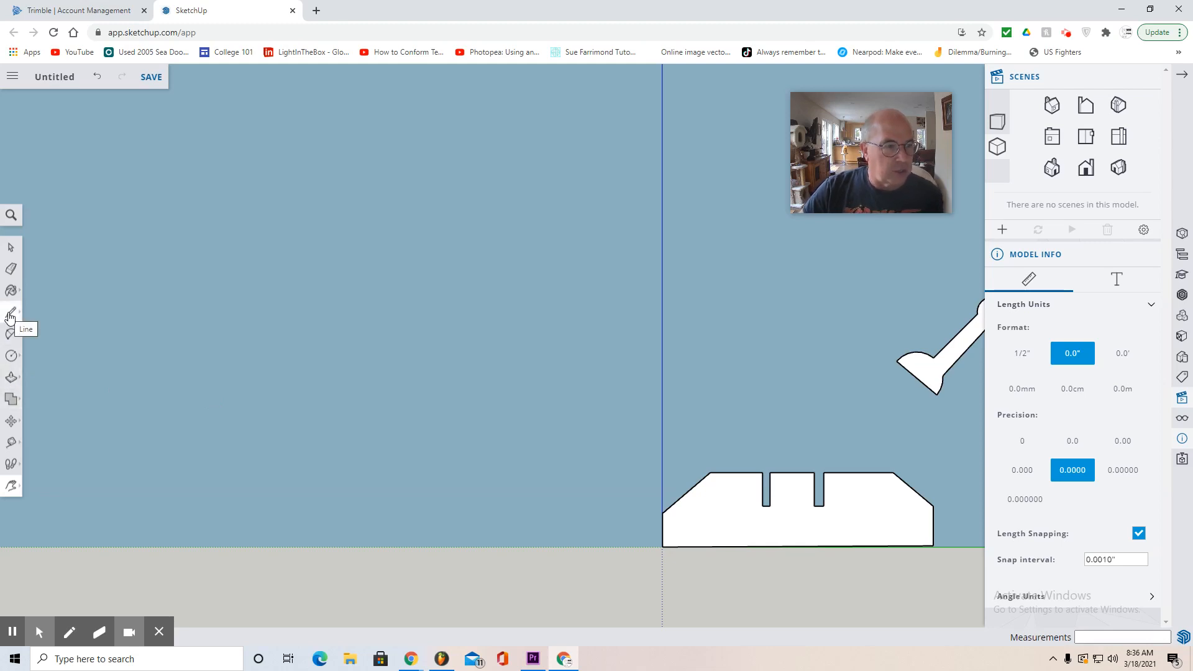
{"action": "left_click", "coordinate": [10, 313]}
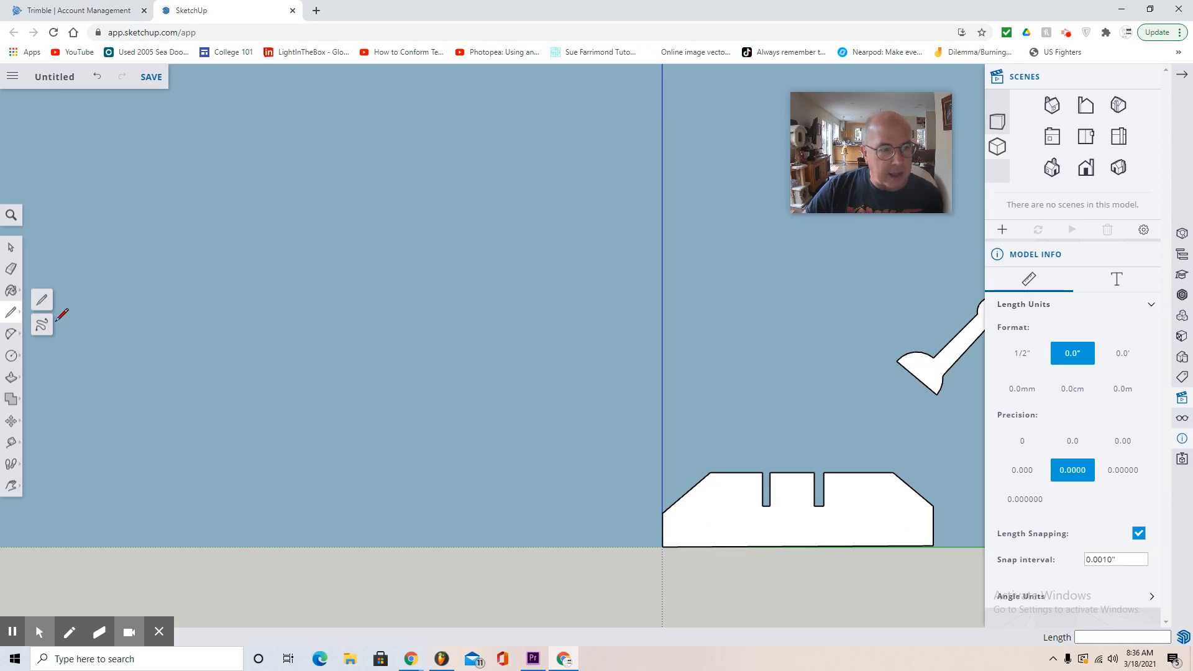
{"action": "left_click", "coordinate": [41, 304]}
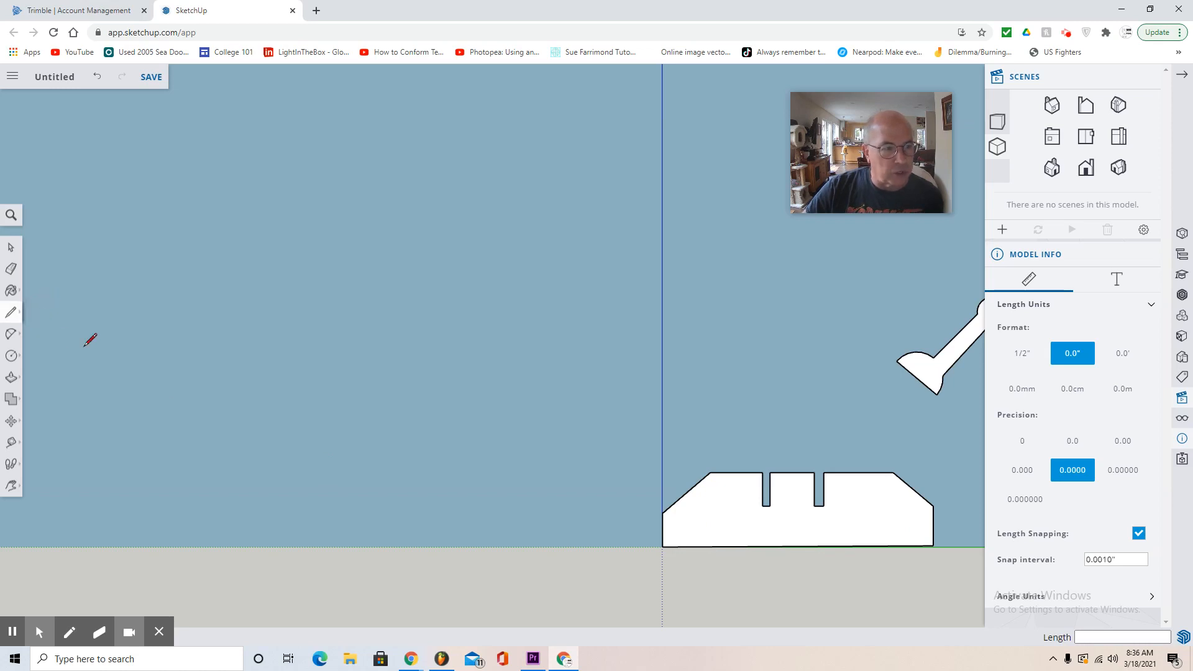
{"action": "left_click", "coordinate": [378, 478]}
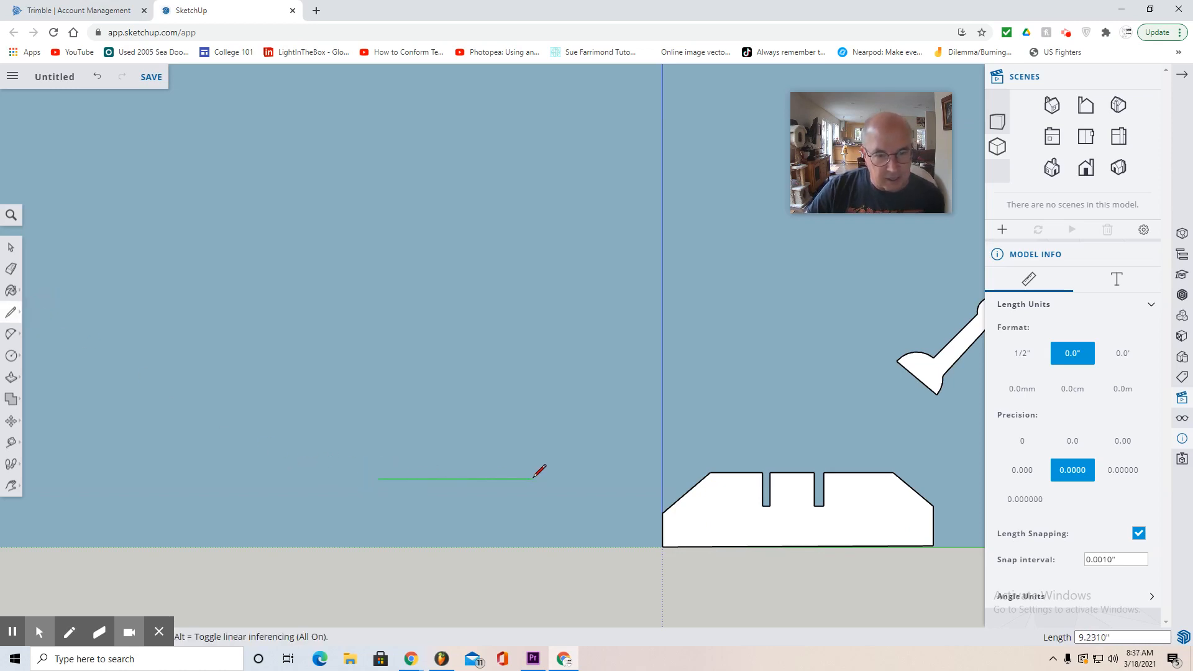
{"action": "left_click", "coordinate": [566, 478]}
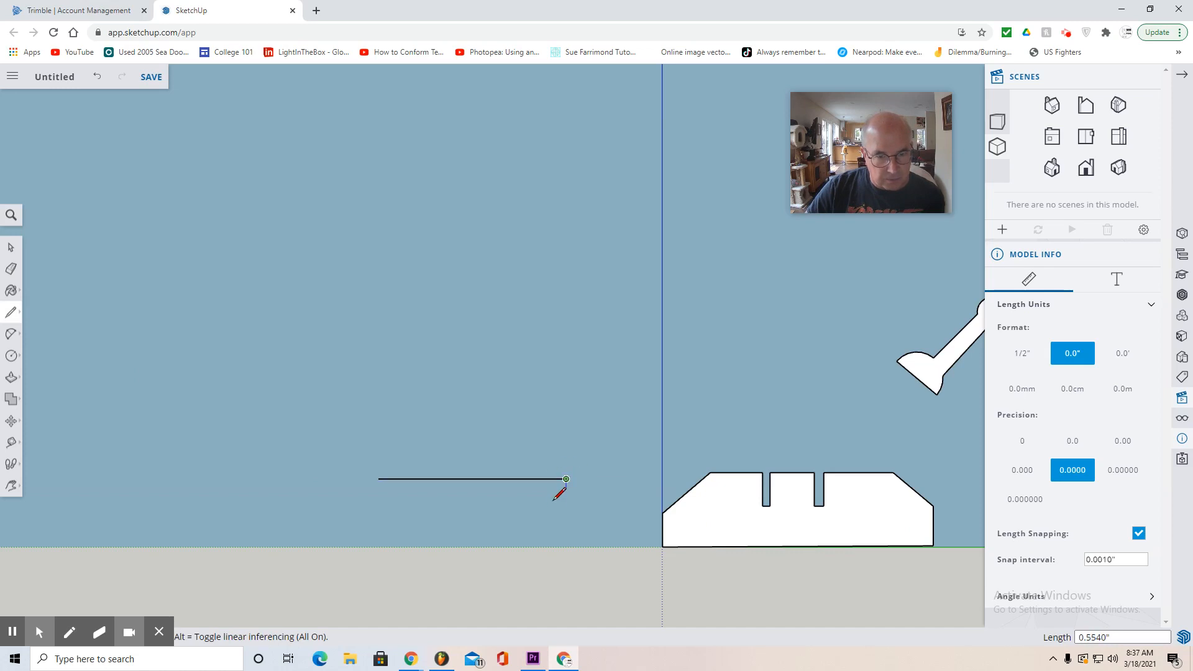
{"action": "left_click", "coordinate": [524, 525]}
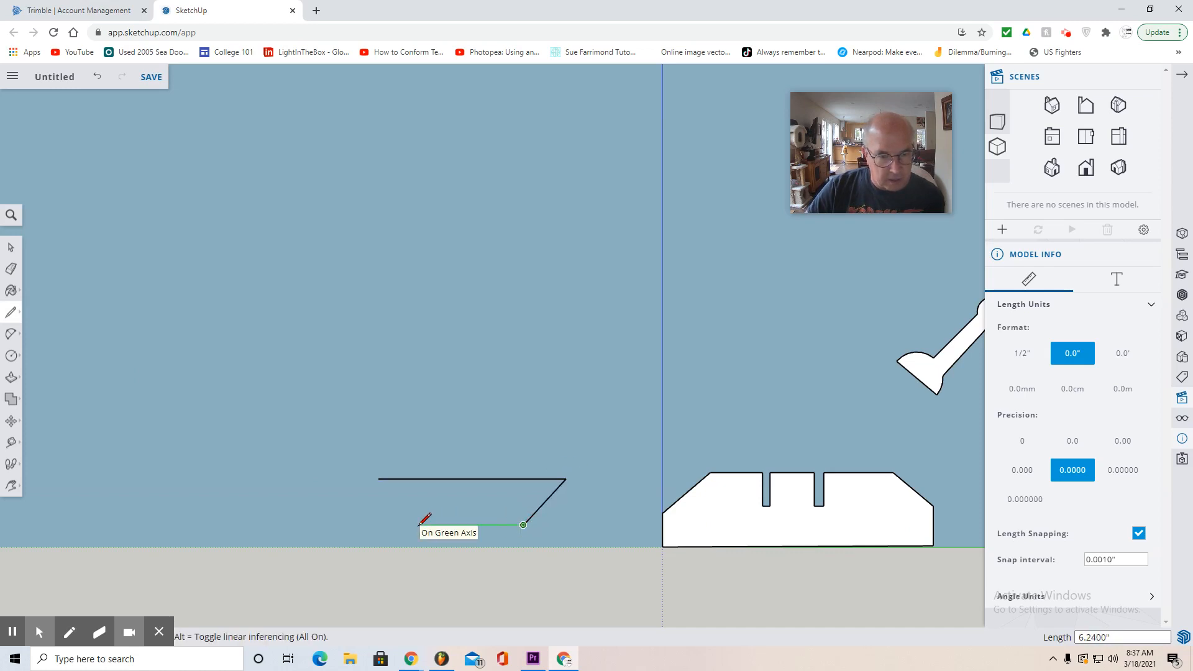
{"action": "left_click", "coordinate": [418, 525]}
{"action": "left_click", "coordinate": [379, 479]}
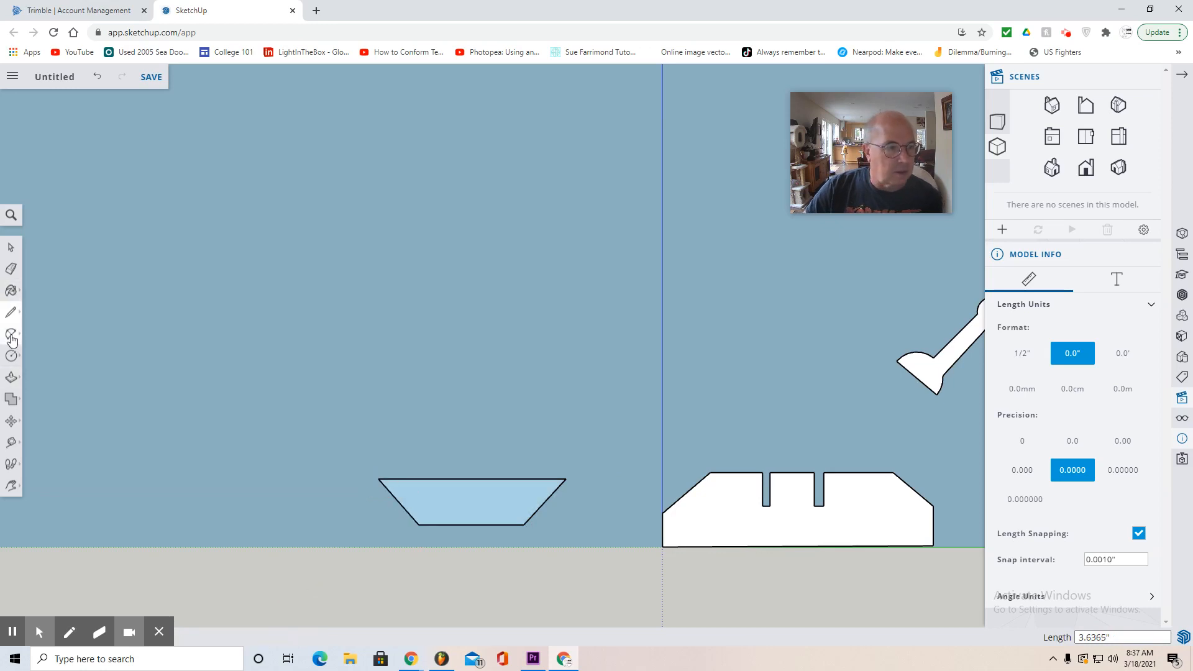
- Draw circles of 0.75" radius centred on the trapezoid's two upper corners
{"action": "left_click", "coordinate": [11, 355]}
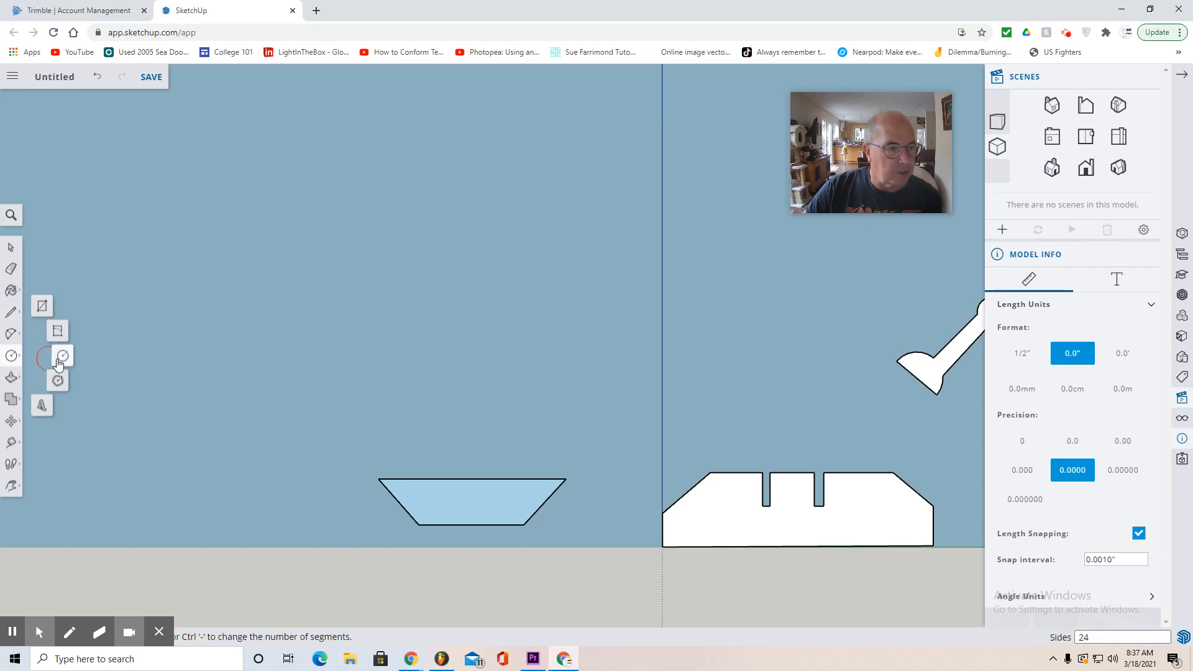
{"action": "left_click", "coordinate": [61, 359]}
{"action": "scroll", "coordinate": [380, 477], "scroll_direction": "up", "scroll_amount": 3}
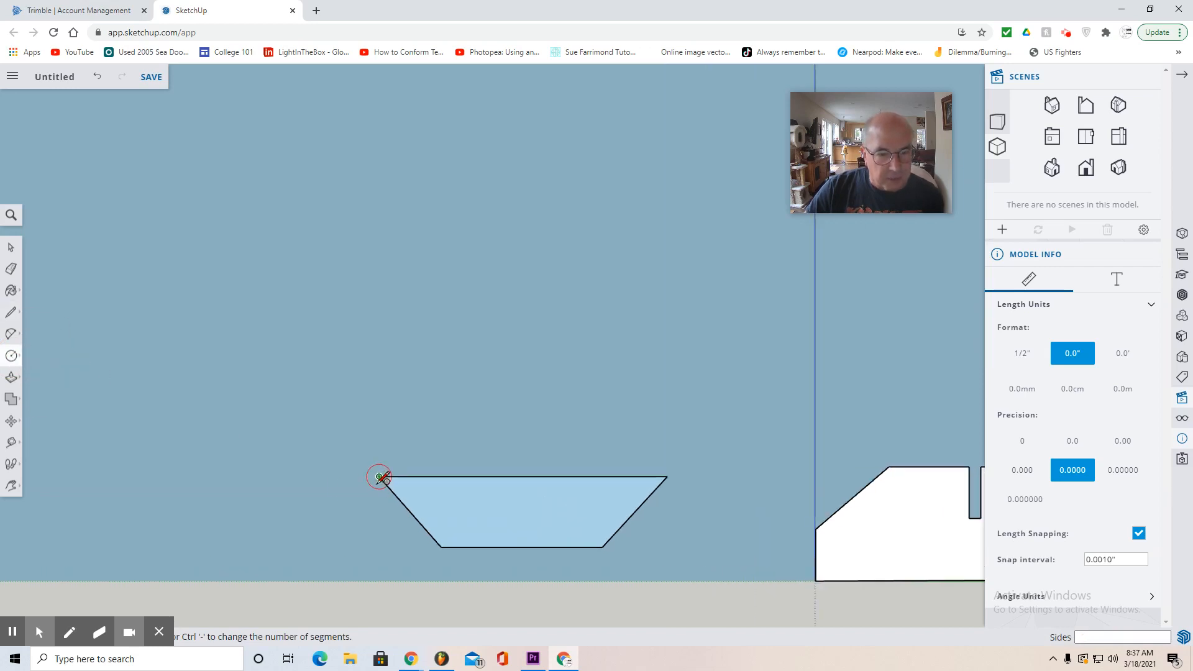
{"action": "left_click", "coordinate": [380, 476]}
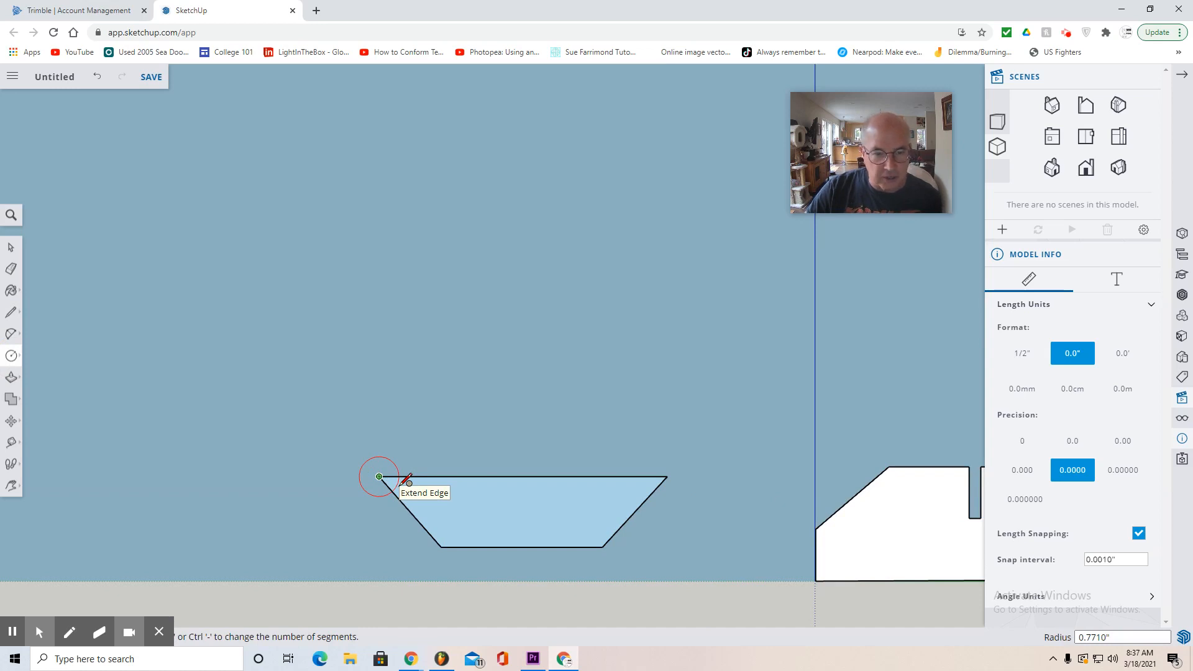
{"action": "type", "text": ".75"}
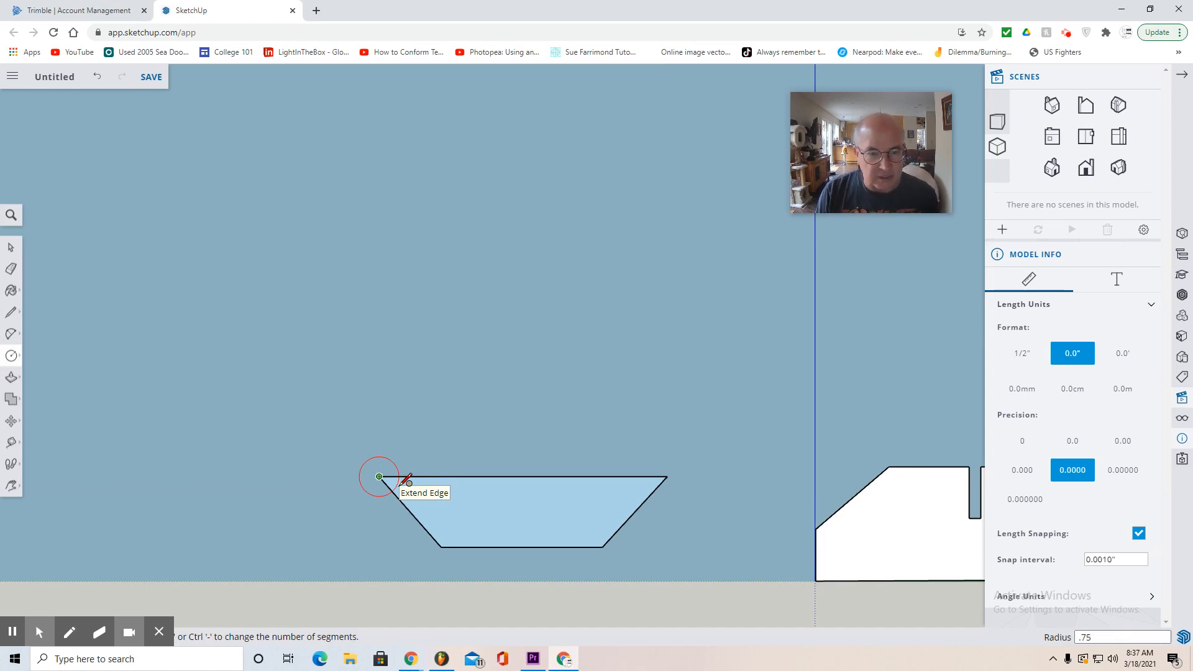
{"action": "key", "text": "Return"}
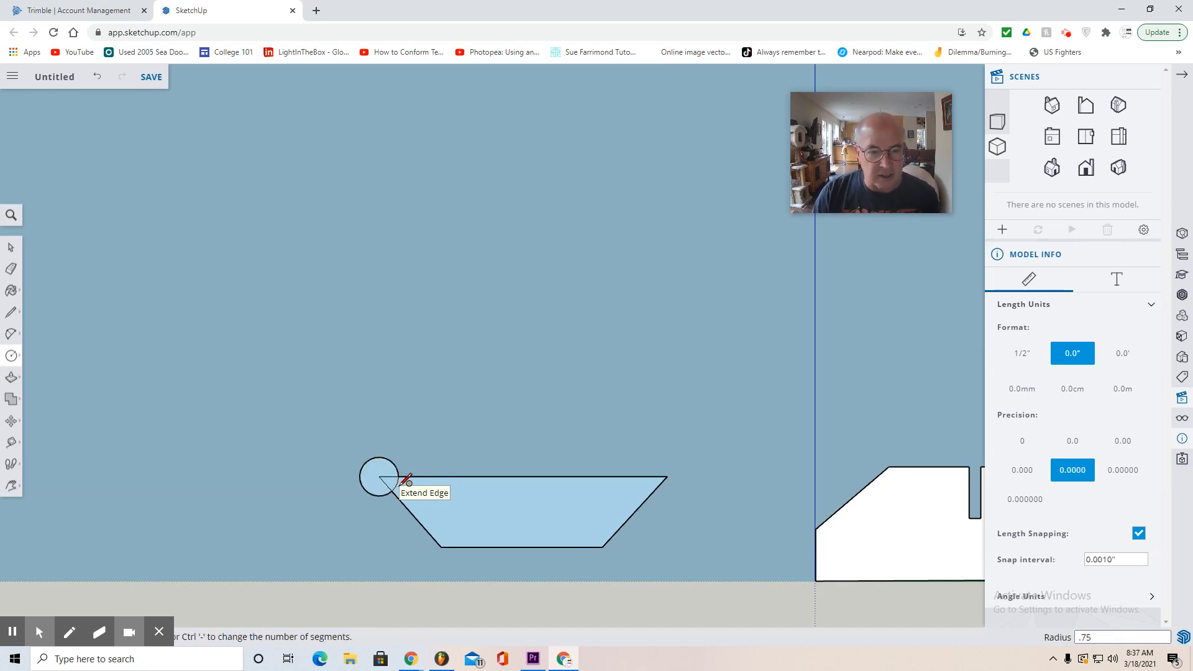
{"action": "left_click", "coordinate": [667, 477]}
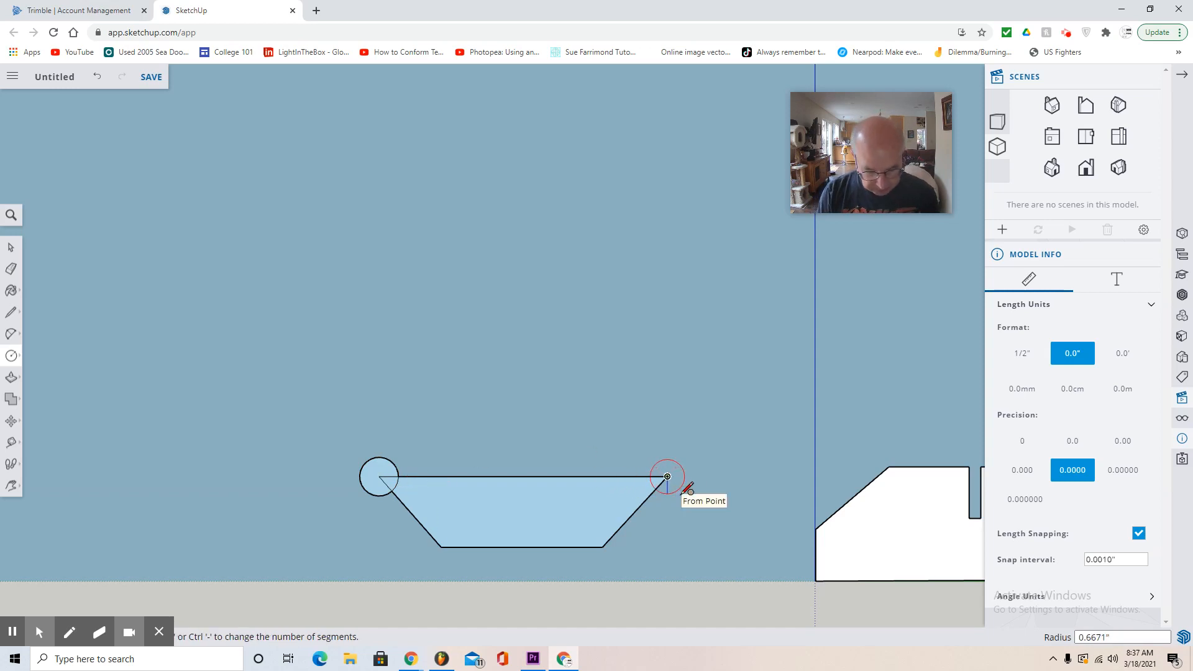
{"action": "type", "text": ".75"}
{"action": "key", "text": "Return"}
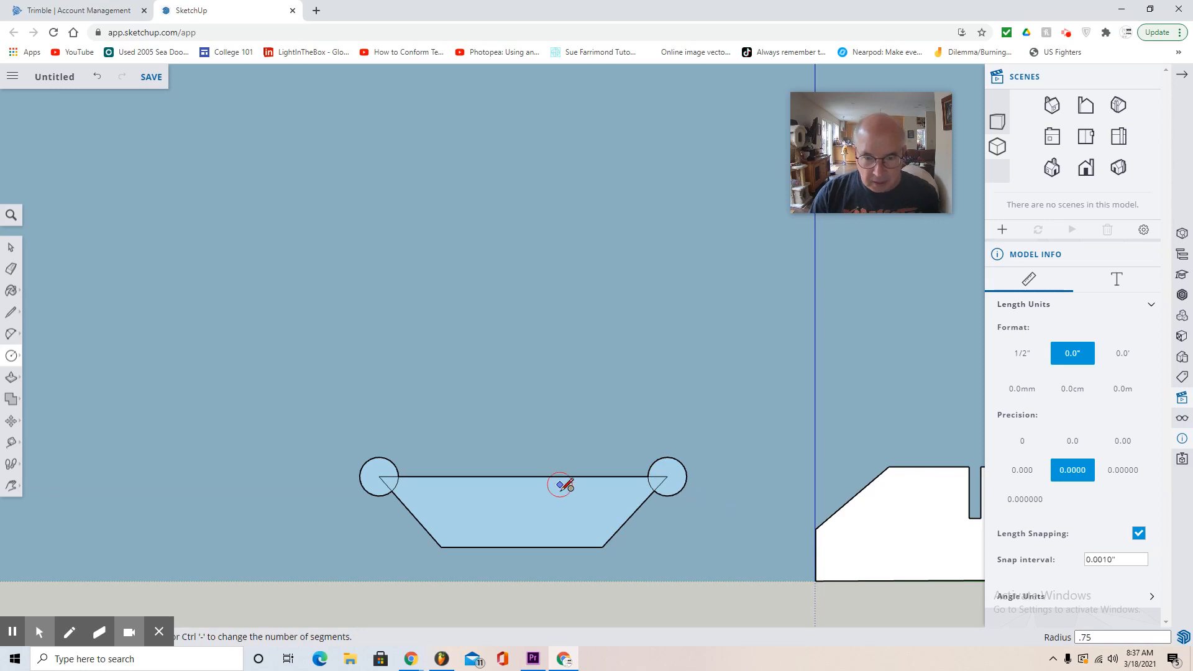
- Draw circles of 0.75" radius centred on the trapezoid's two lower corners
{"action": "left_click", "coordinate": [602, 546]}
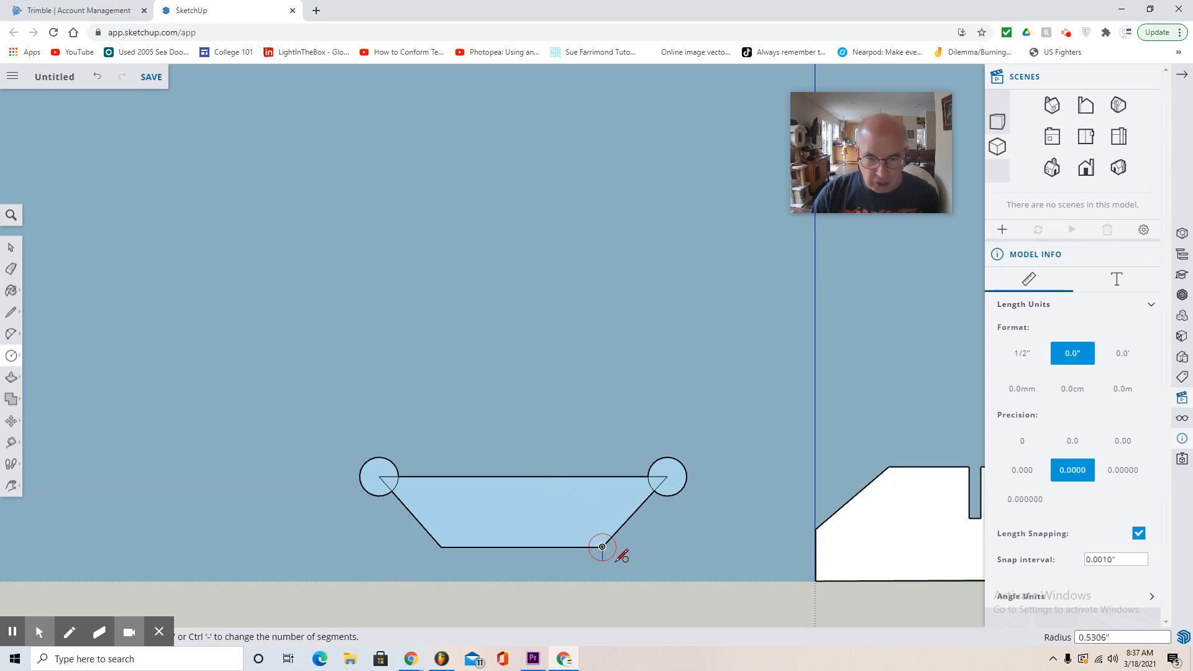
{"action": "type", "text": ".75"}
{"action": "key", "text": "Return"}
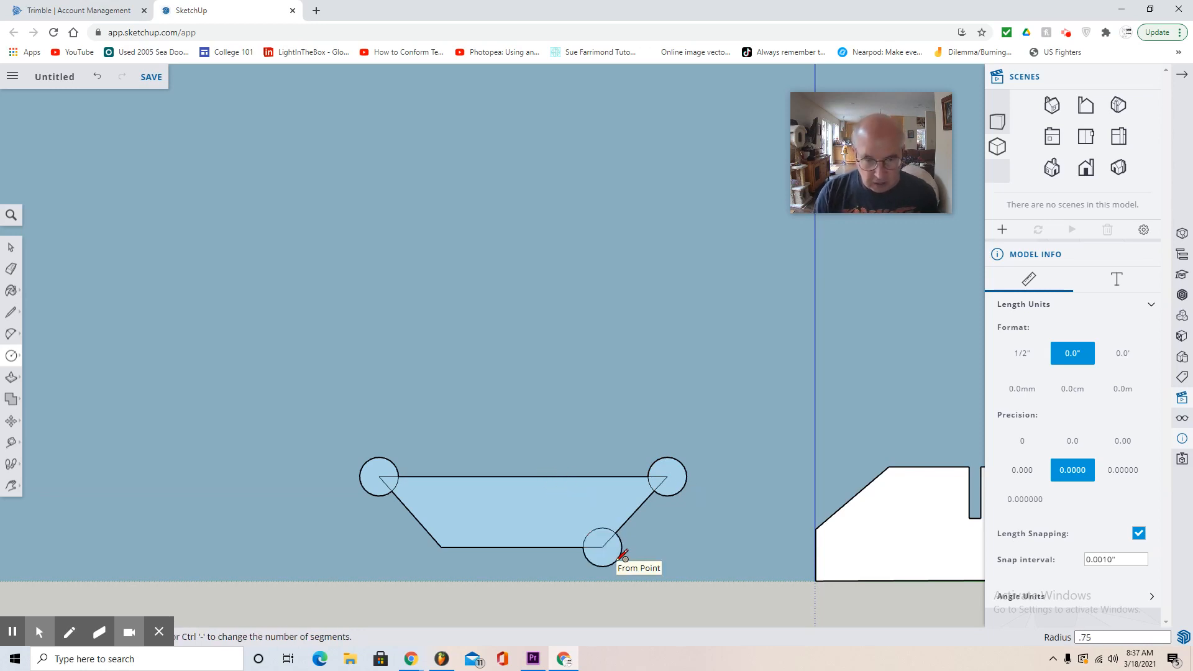
{"action": "left_click", "coordinate": [440, 546]}
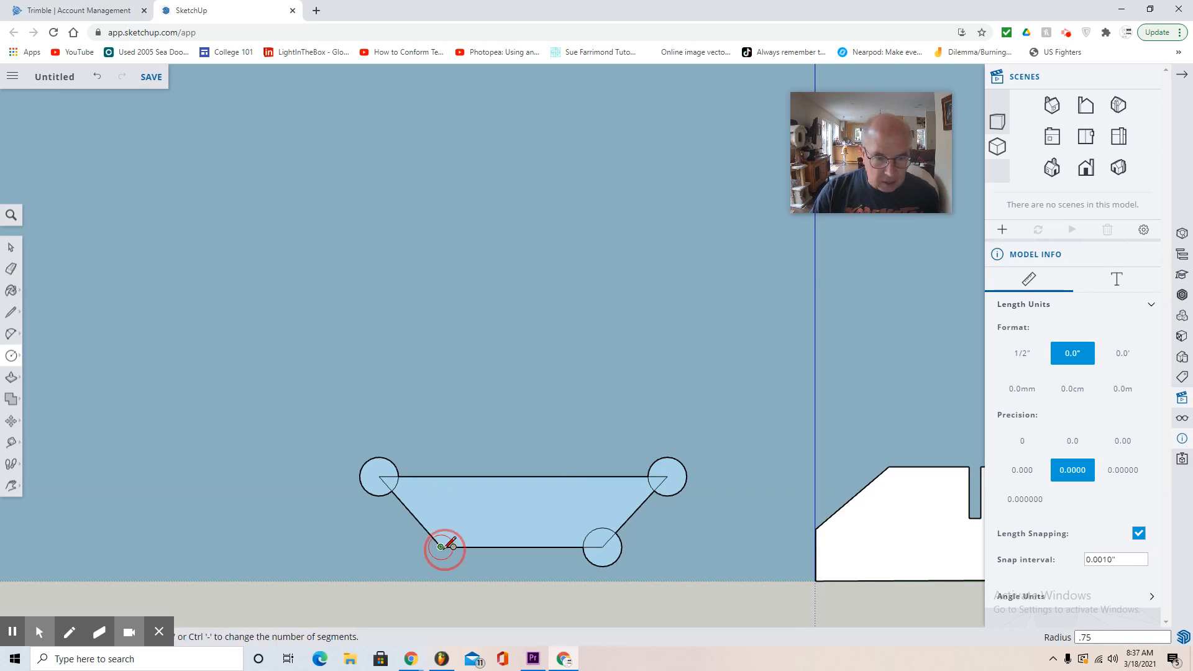
{"action": "type", "text": ".75"}
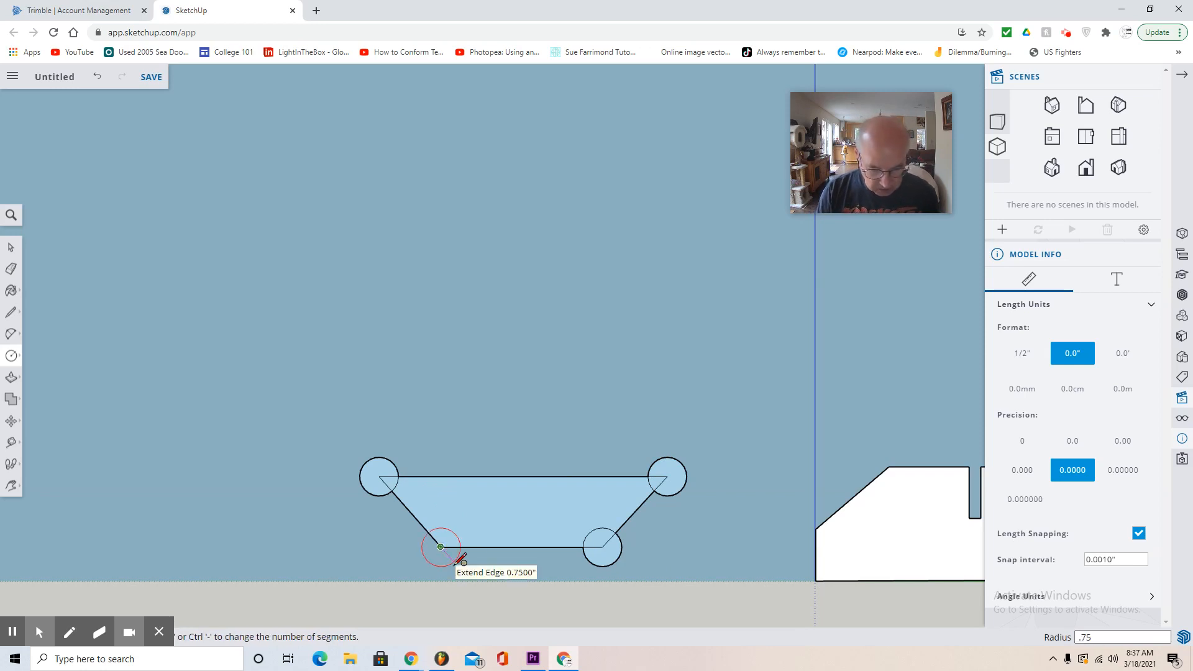
{"action": "key", "text": "Return"}
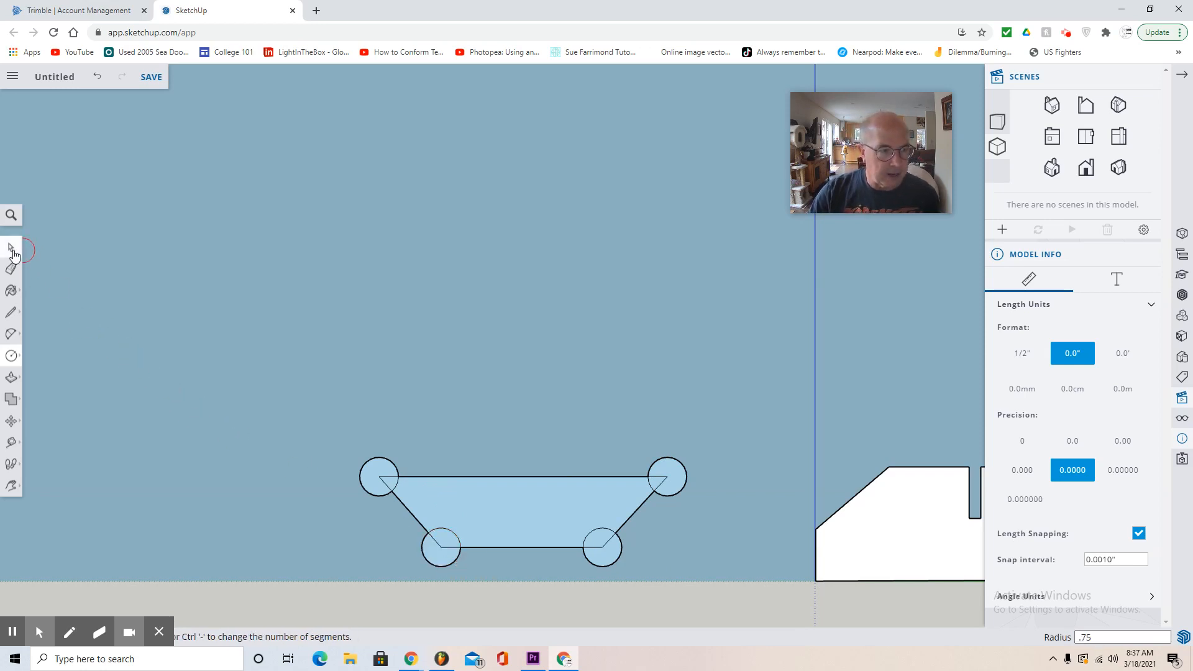
- Delete the trapezoid's top edge between the upper circles and its leftover piece inside the upper-right circle
{"action": "left_click", "coordinate": [14, 271]}
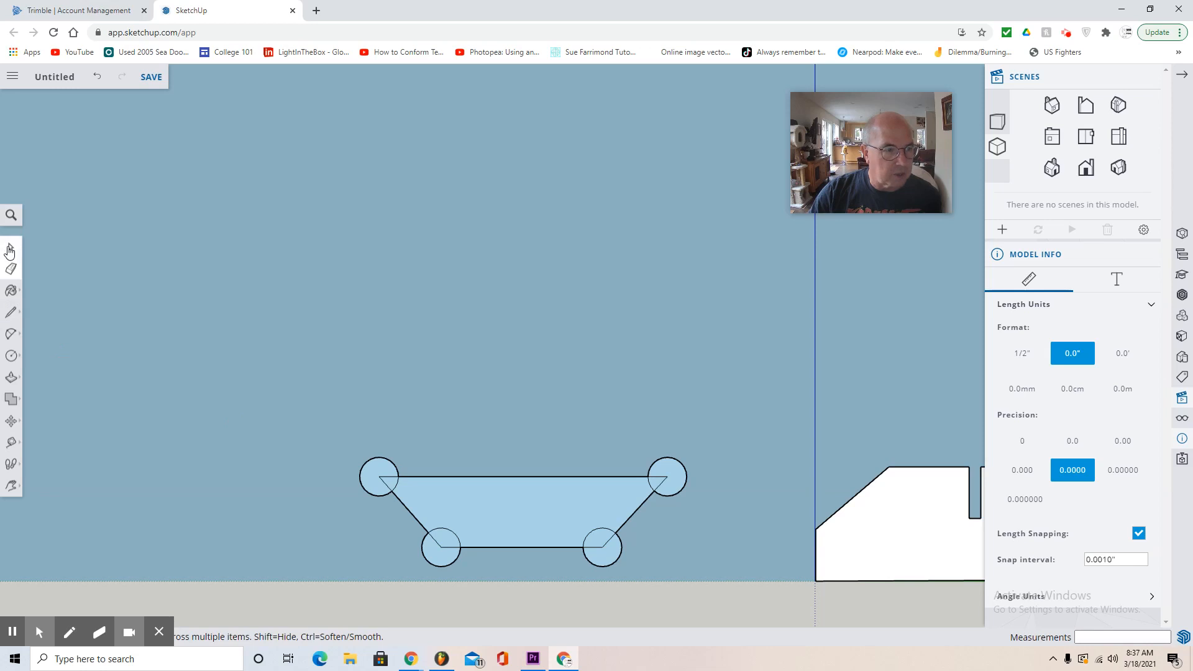
{"action": "left_click", "coordinate": [11, 246]}
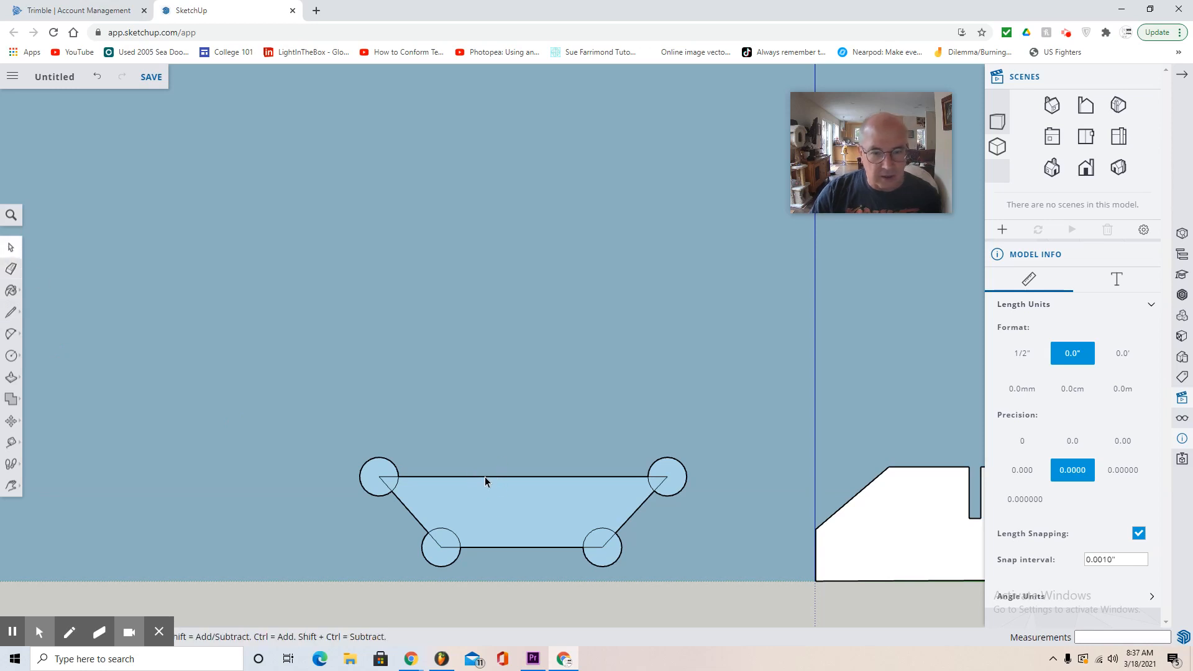
{"action": "left_click", "coordinate": [485, 476]}
{"action": "key", "text": "Delete"}
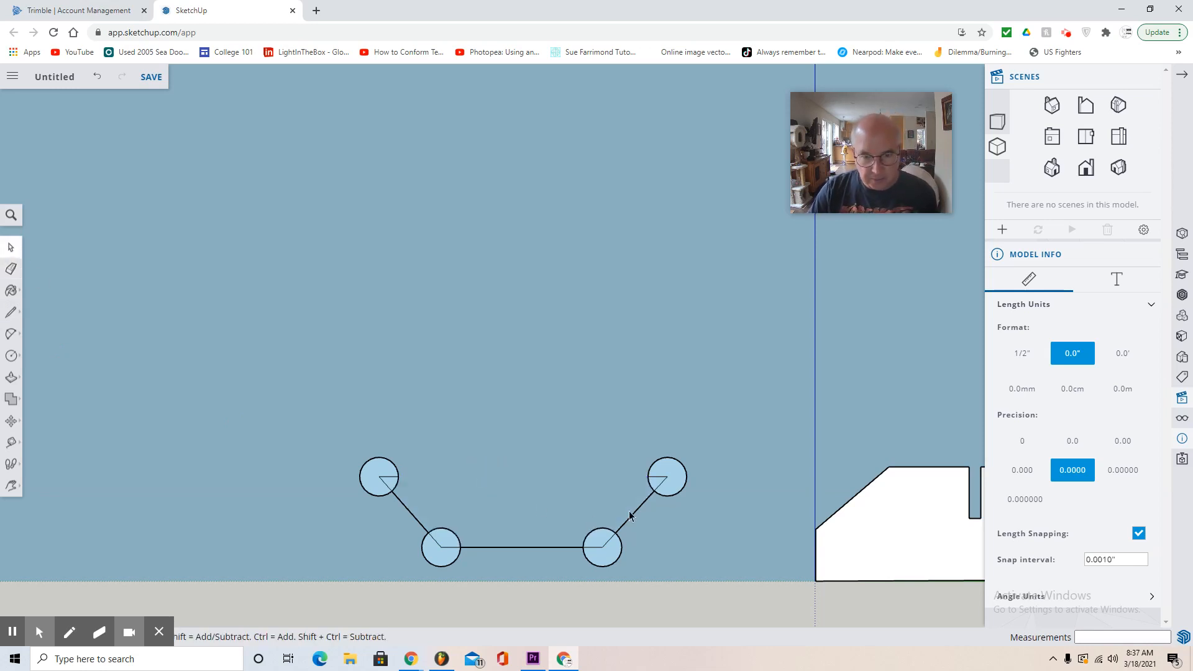
{"action": "left_click", "coordinate": [656, 478]}
{"action": "key", "text": "Delete"}
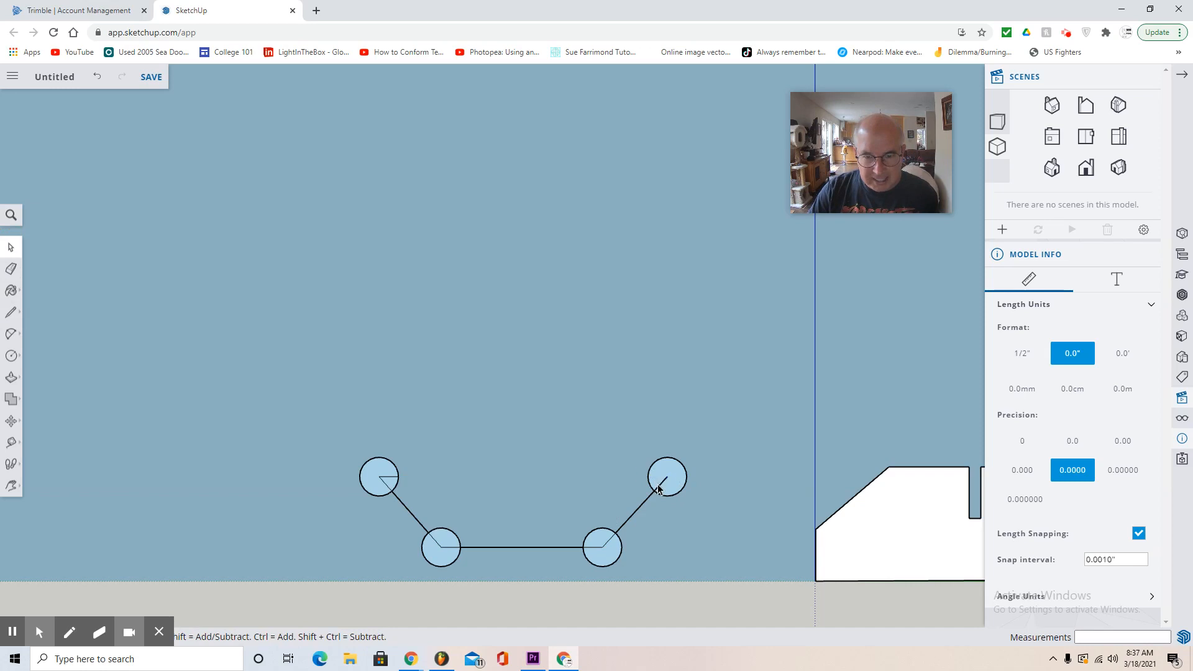
- Delete the right sloped edge inside the upper-right circle and between the two right-hand circles
{"action": "left_click", "coordinate": [658, 489]}
{"action": "left_click", "coordinate": [660, 490]}
{"action": "key", "text": "Delete"}
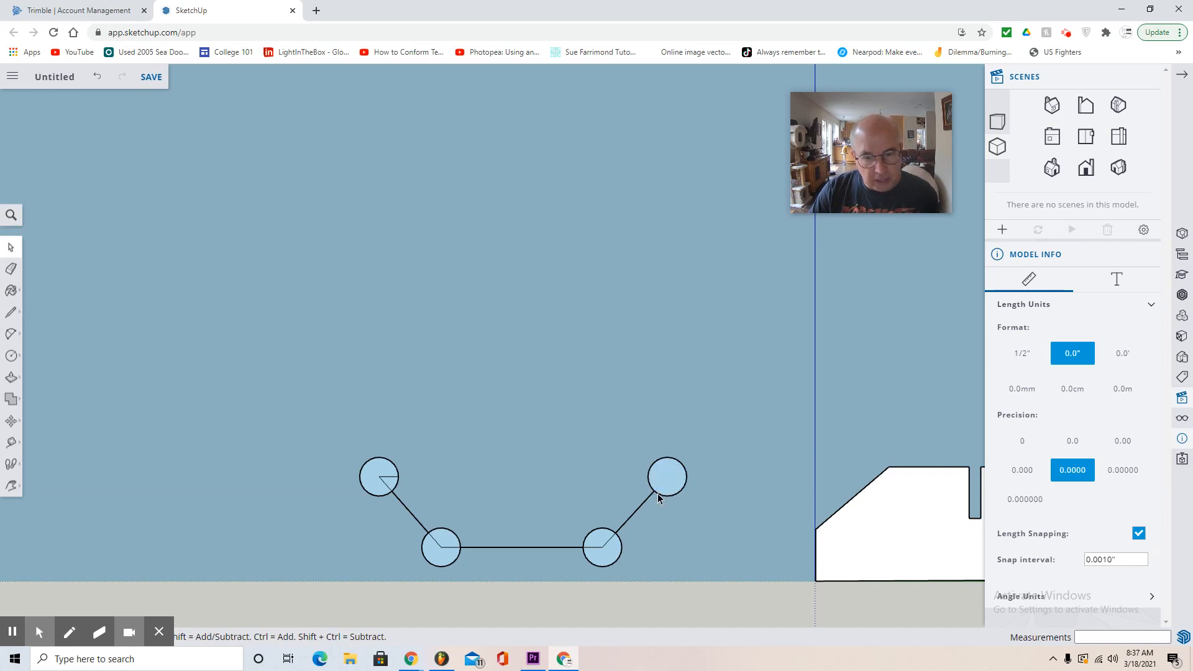
{"action": "left_click", "coordinate": [643, 505]}
{"action": "key", "text": "Delete"}
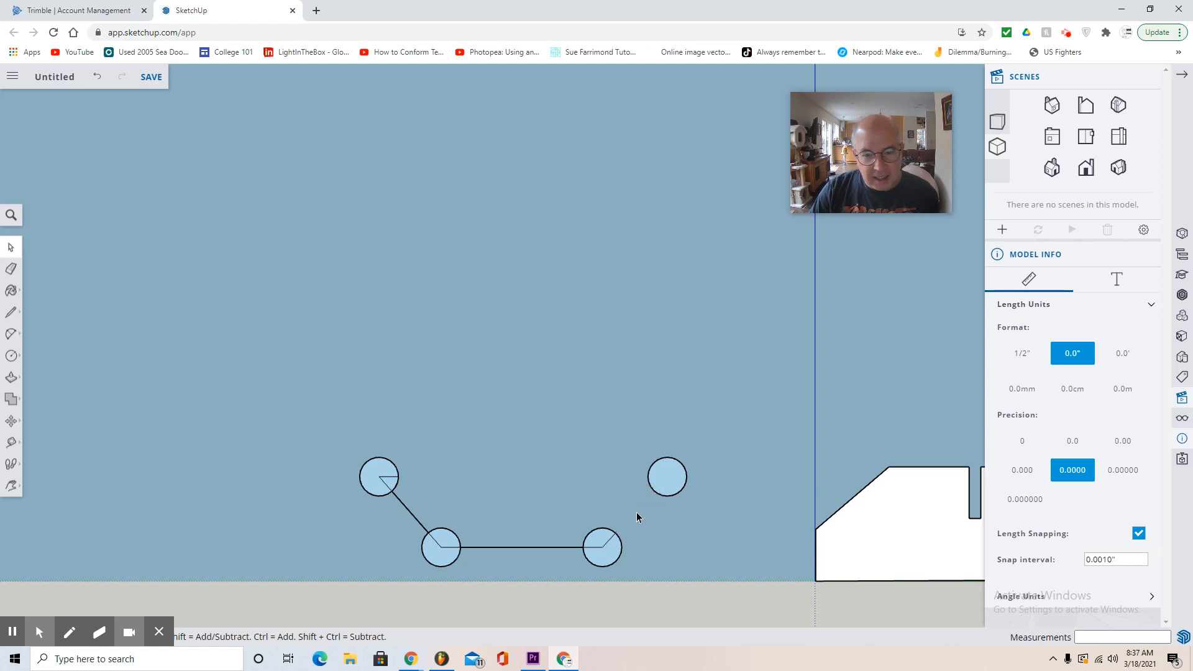
- Delete the sloped leftover inside the lower-right circle and the trapezoid's whole bottom edge, including its pieces inside both lower circles
{"action": "left_click", "coordinate": [610, 540]}
{"action": "key", "text": "Delete"}
{"action": "left_click", "coordinate": [598, 548]}
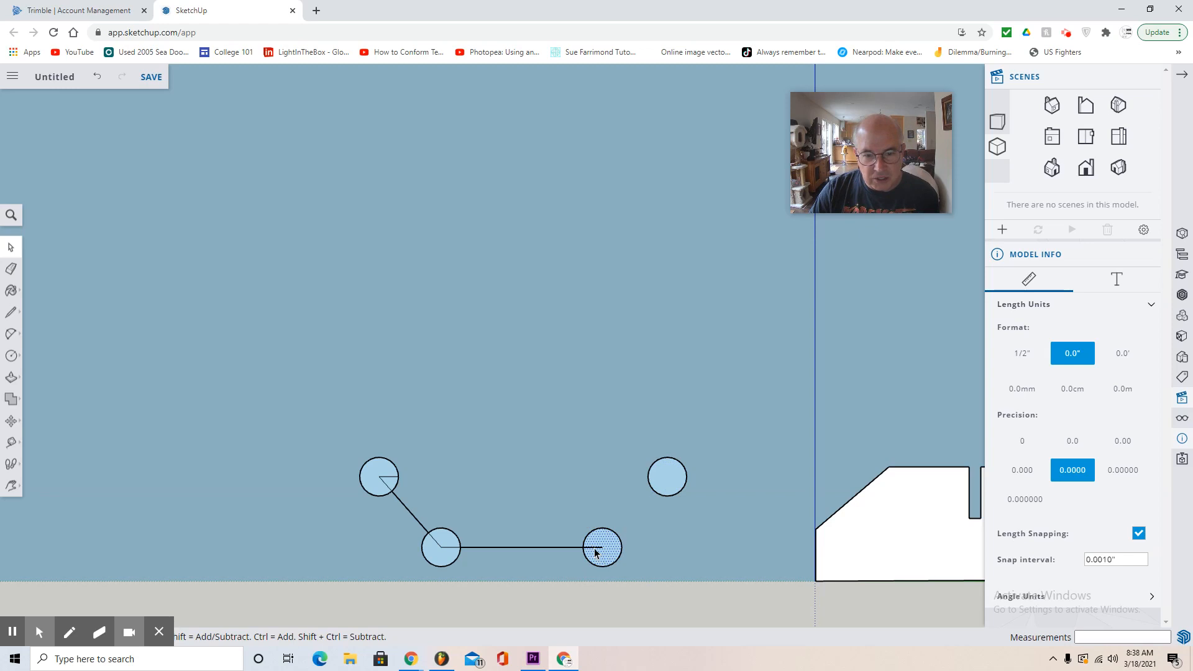
{"action": "left_click", "coordinate": [595, 550]}
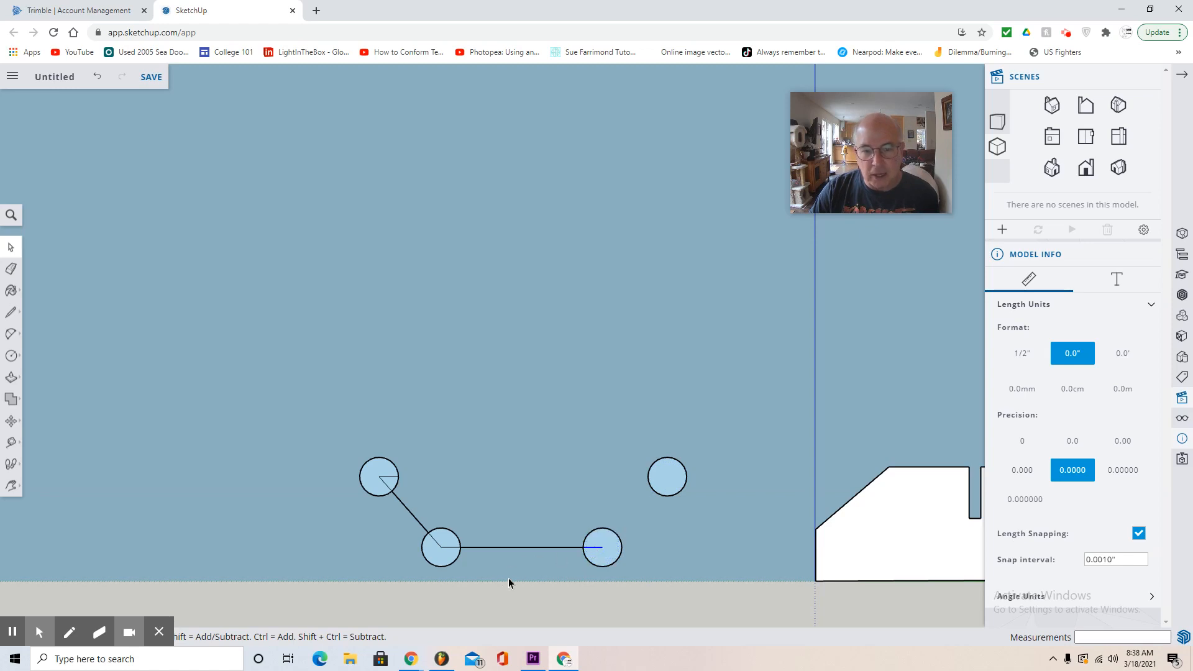
{"action": "left_click", "coordinate": [520, 548]}
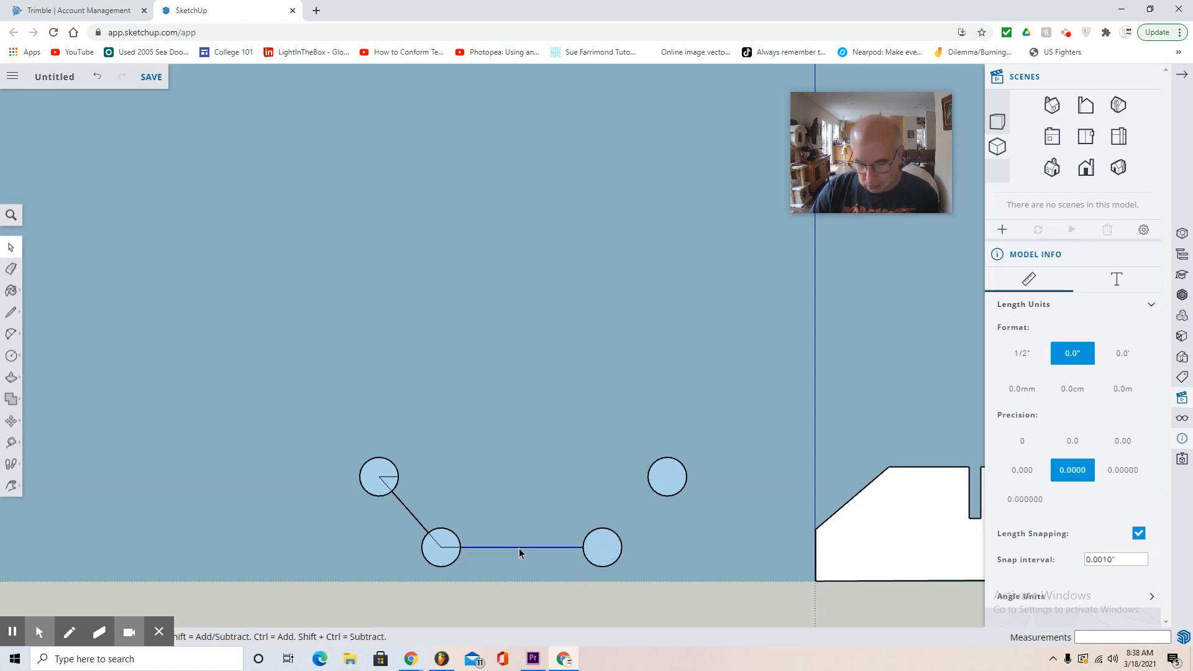
{"action": "key", "text": "Delete"}
{"action": "left_click", "coordinate": [450, 548]}
{"action": "key", "text": "Delete"}
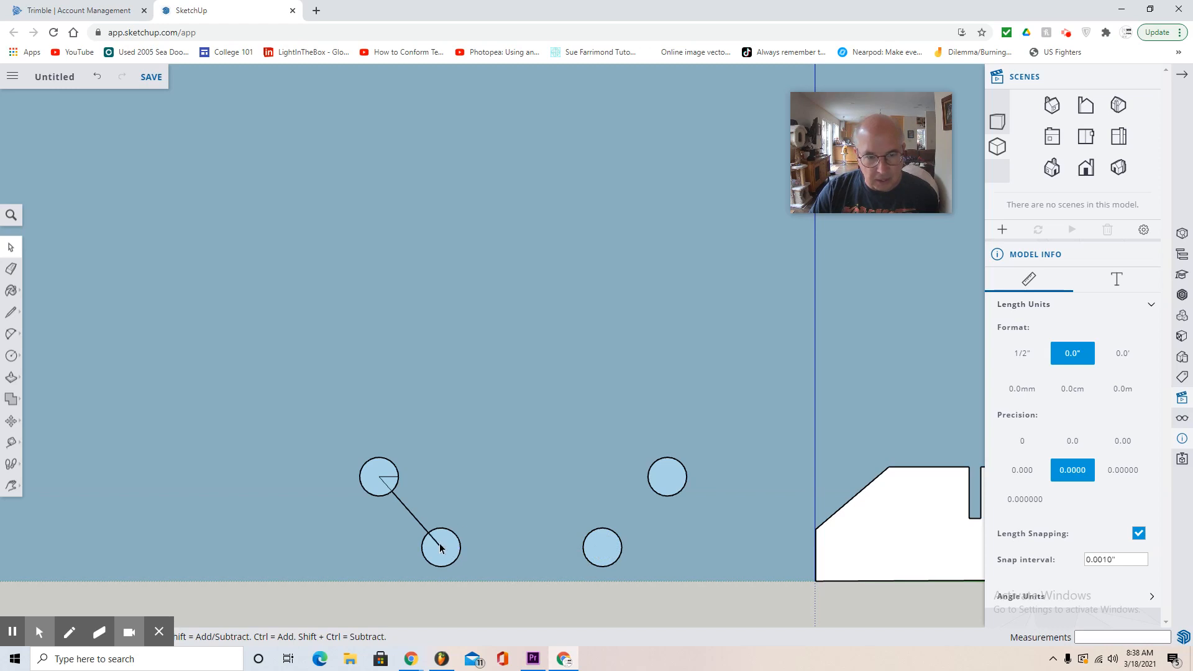
- Delete the trapezoid's left sloped edge and the leftover pieces inside the two left-hand circles
{"action": "left_click", "coordinate": [439, 544]}
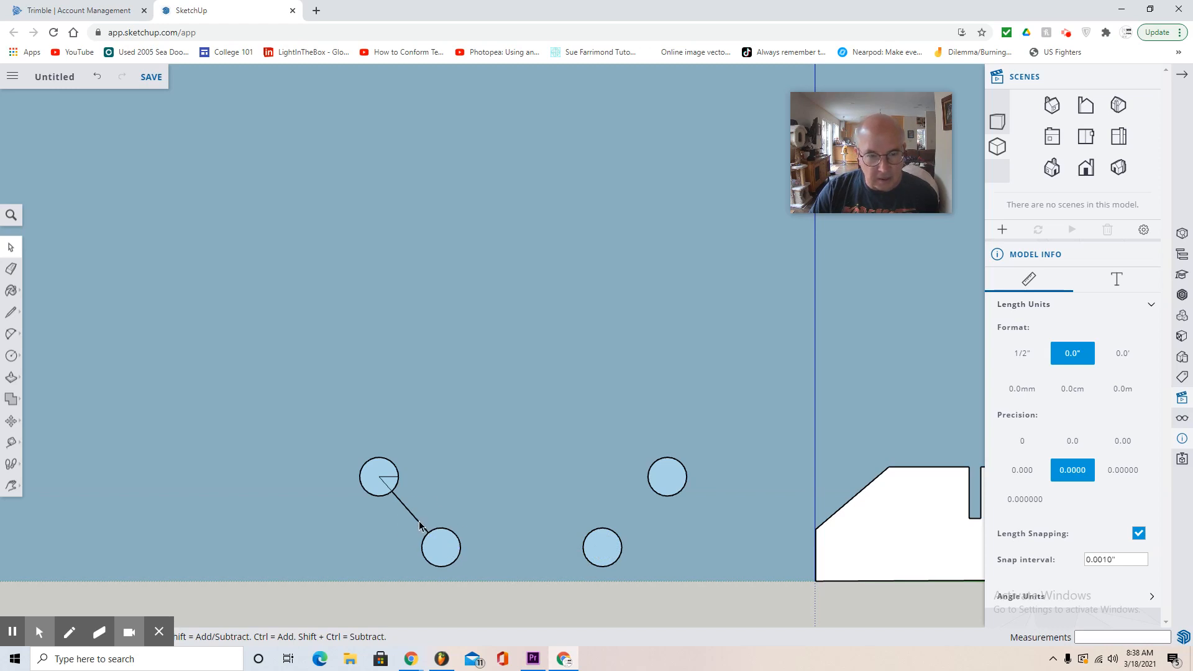
{"action": "key", "text": "Delete"}
{"action": "key", "text": "Delete"}
{"action": "left_click", "coordinate": [390, 478]}
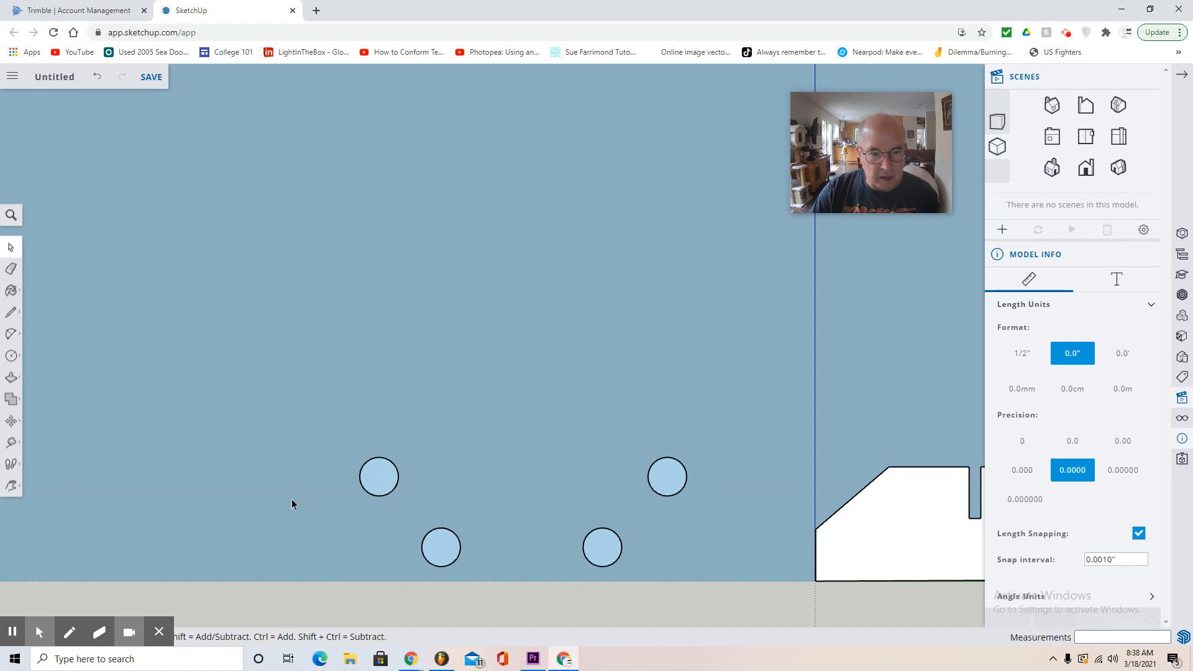
- Draw a straight line about 11.1" long joining the topmost points of the two upper circles
{"action": "left_click", "coordinate": [11, 312]}
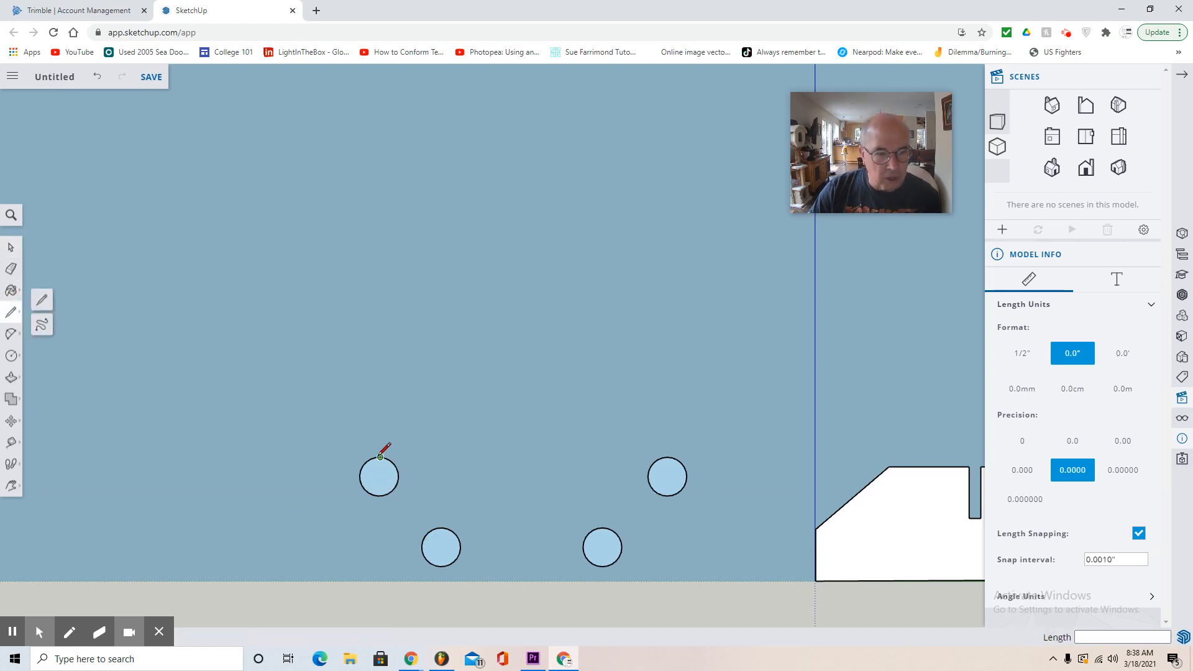
{"action": "left_click", "coordinate": [42, 300]}
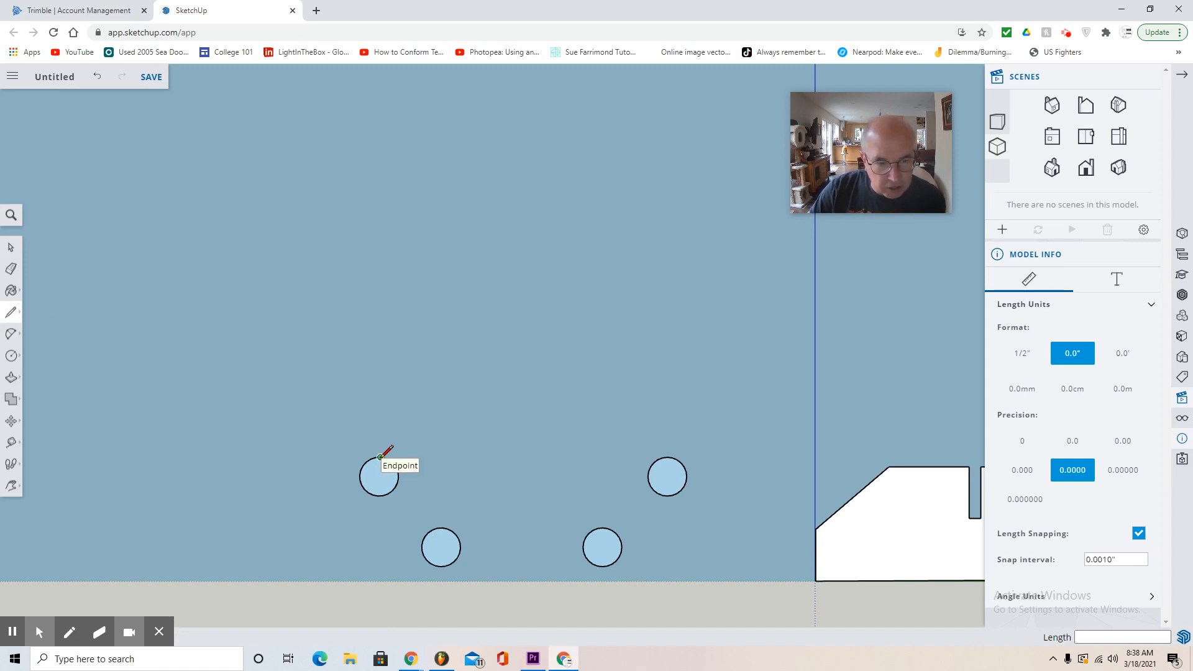
{"action": "left_click", "coordinate": [380, 457]}
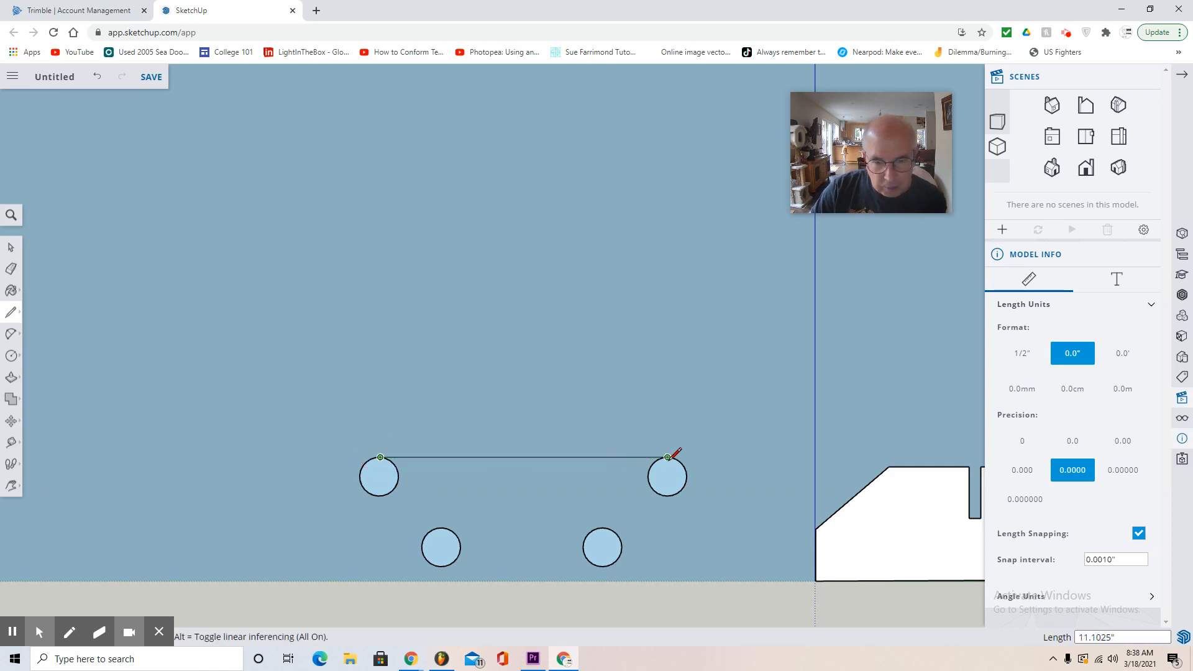
{"action": "left_click", "coordinate": [668, 457]}
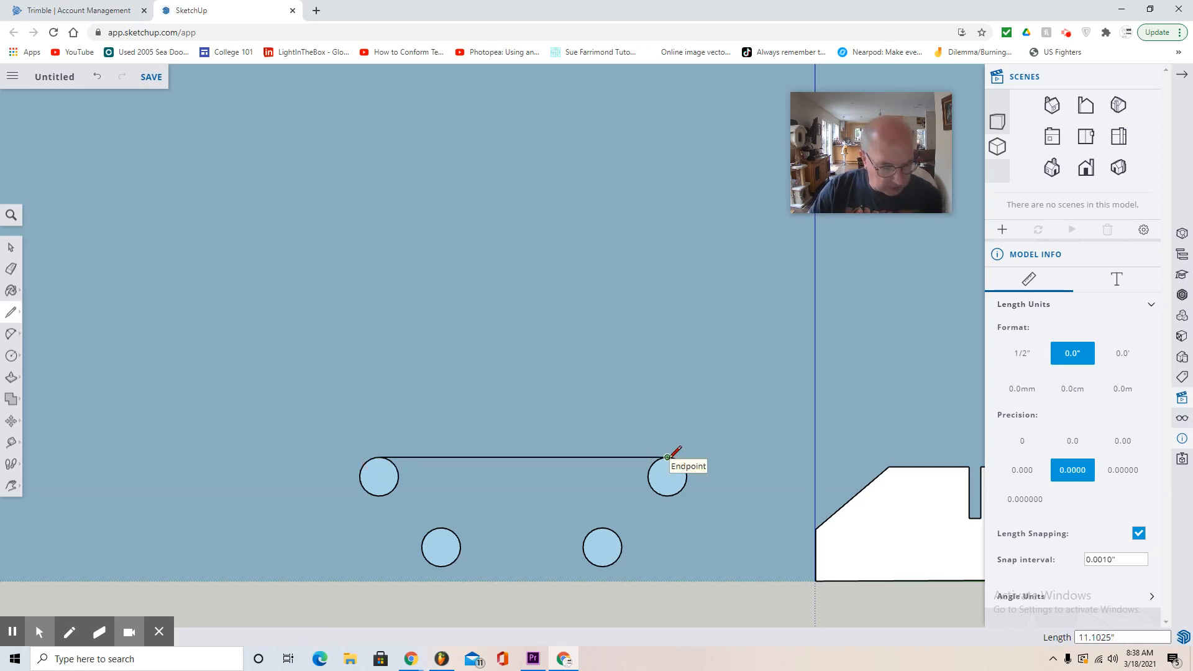
- Draw a sloped line along the outer side of the two right-hand circles and a 6.3" line joining the lower circles' bottom points
{"action": "left_click", "coordinate": [681, 490]}
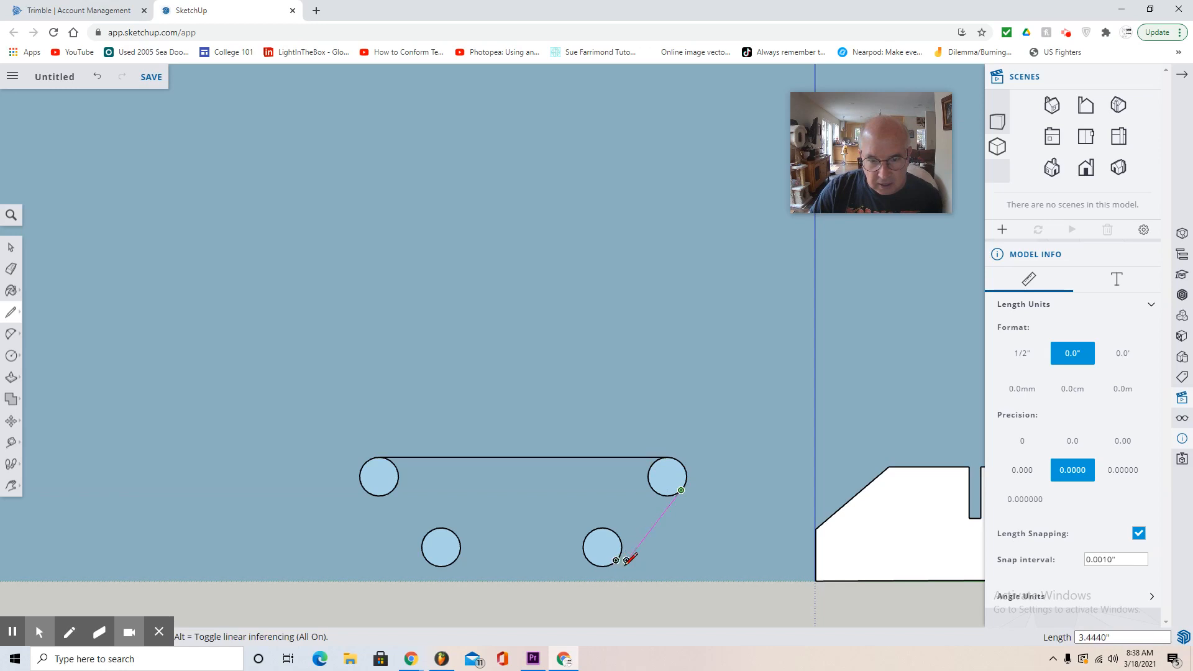
{"action": "scroll", "coordinate": [622, 557], "scroll_direction": "up", "scroll_amount": 3}
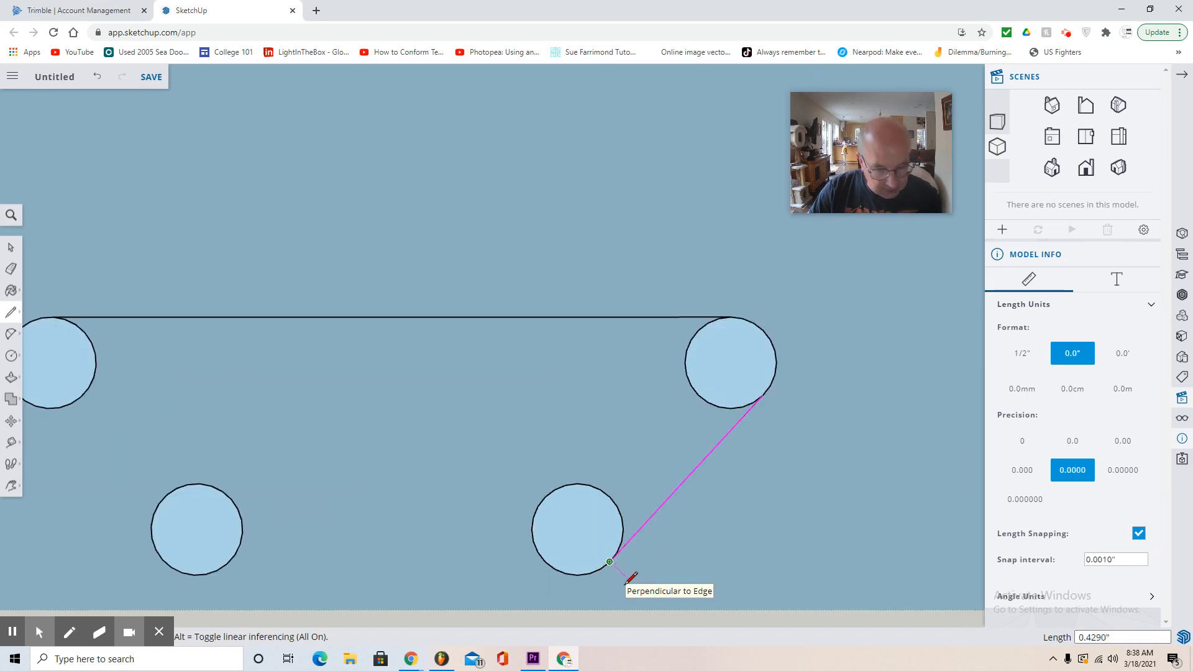
{"action": "left_click", "coordinate": [618, 563]}
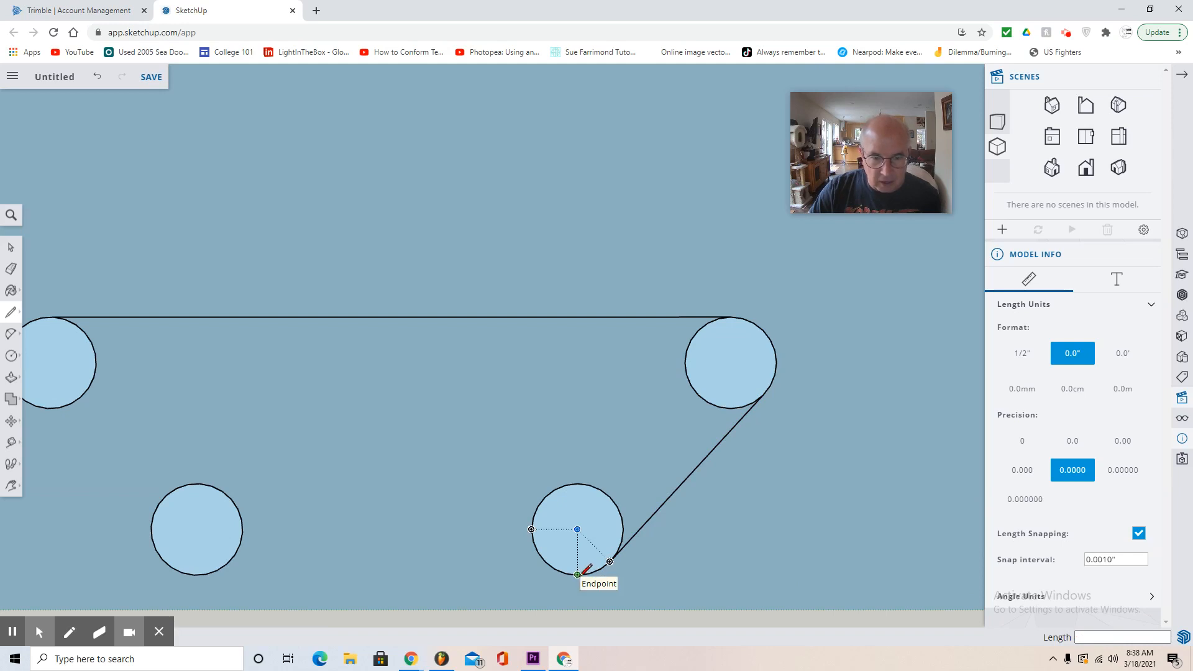
{"action": "left_click", "coordinate": [577, 574]}
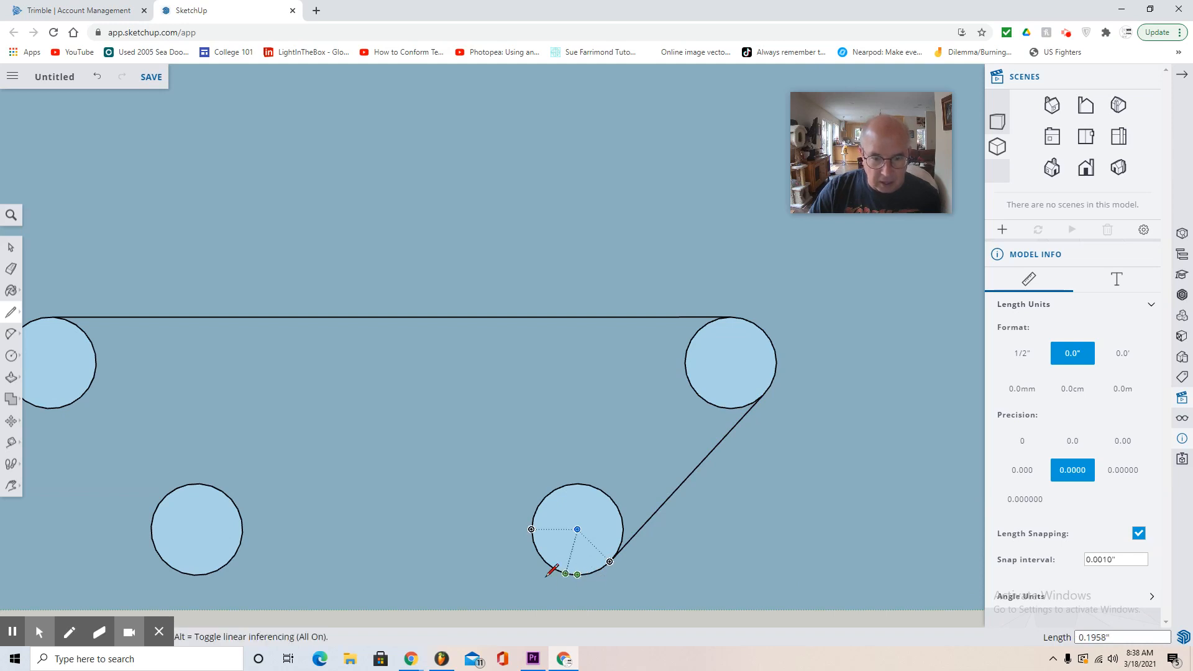
{"action": "left_click", "coordinate": [195, 574]}
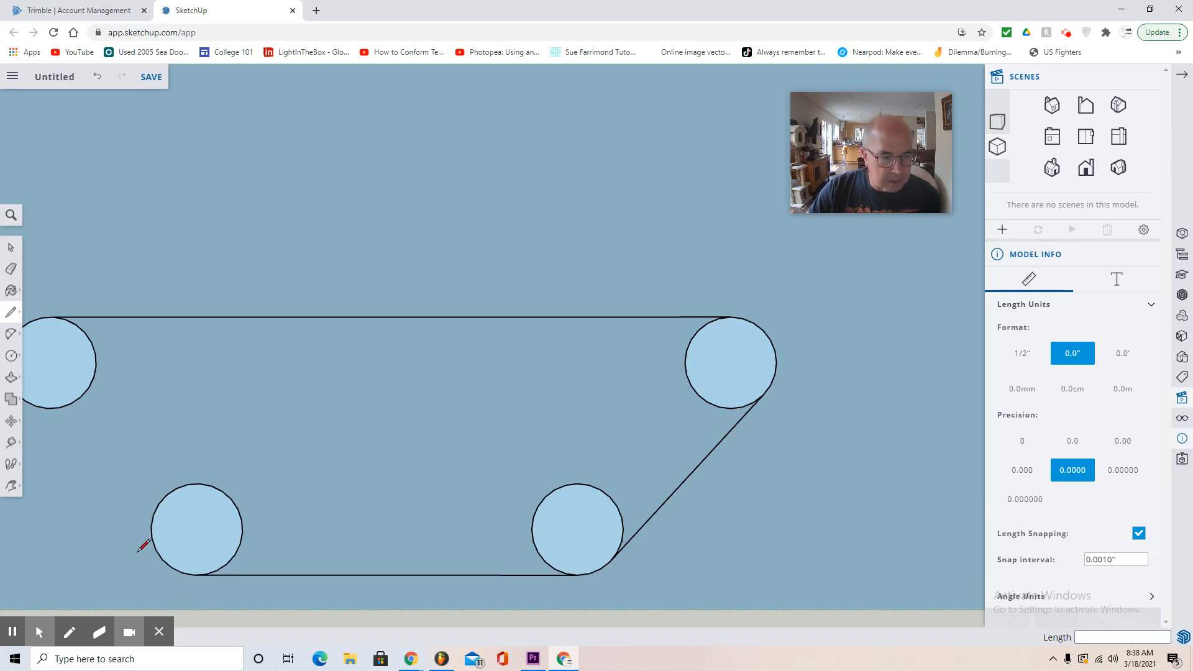
- Close the rounded trapezoid with a sloped line about 3.64" long along the outer side of the two left-hand circles
{"action": "left_click", "coordinate": [12, 485]}
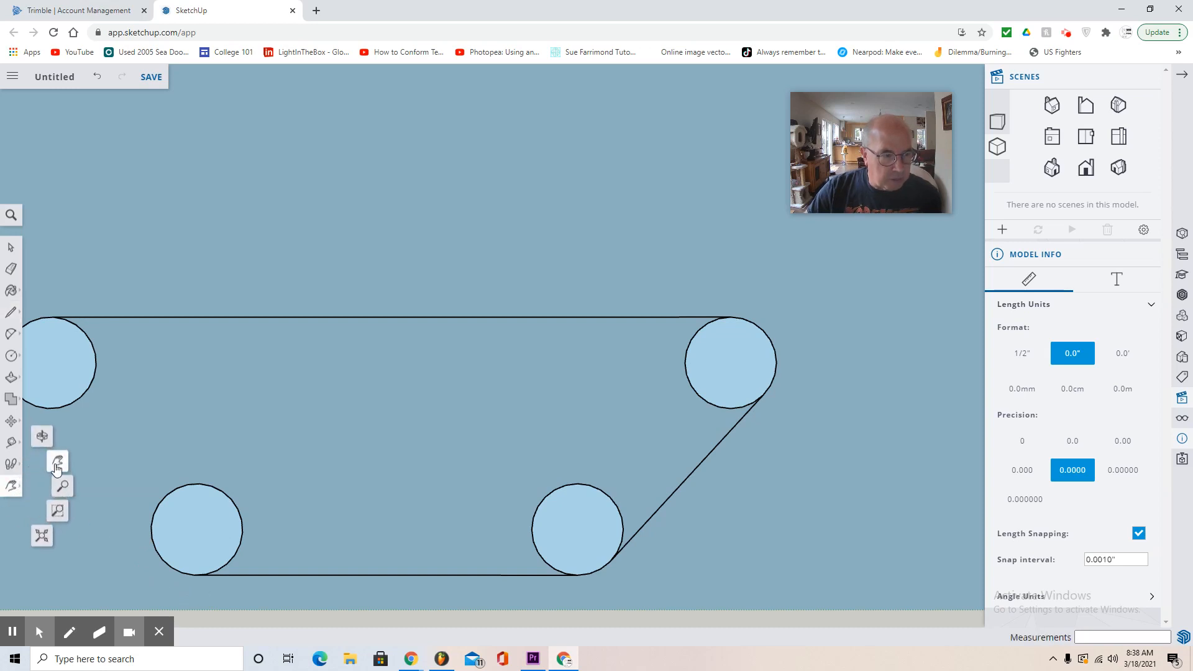
{"action": "left_click", "coordinate": [56, 470]}
{"action": "left_click_drag", "start_coordinate": [111, 496], "coordinate": [310, 481]}
{"action": "left_click", "coordinate": [12, 314]}
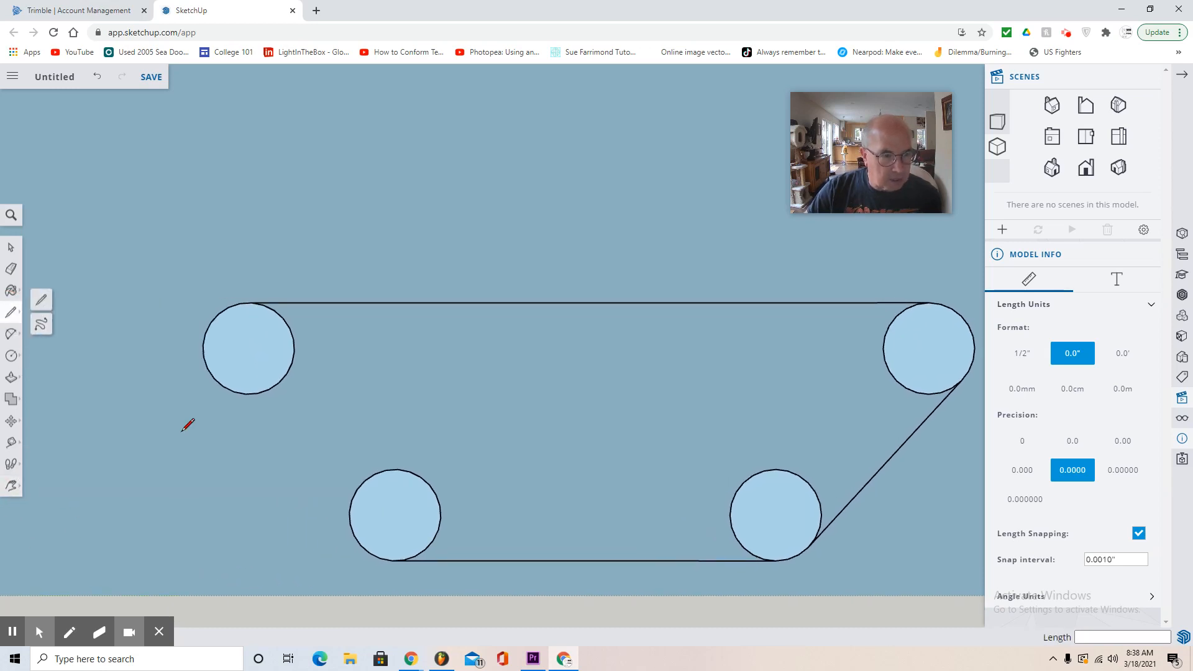
{"action": "left_click", "coordinate": [361, 544]}
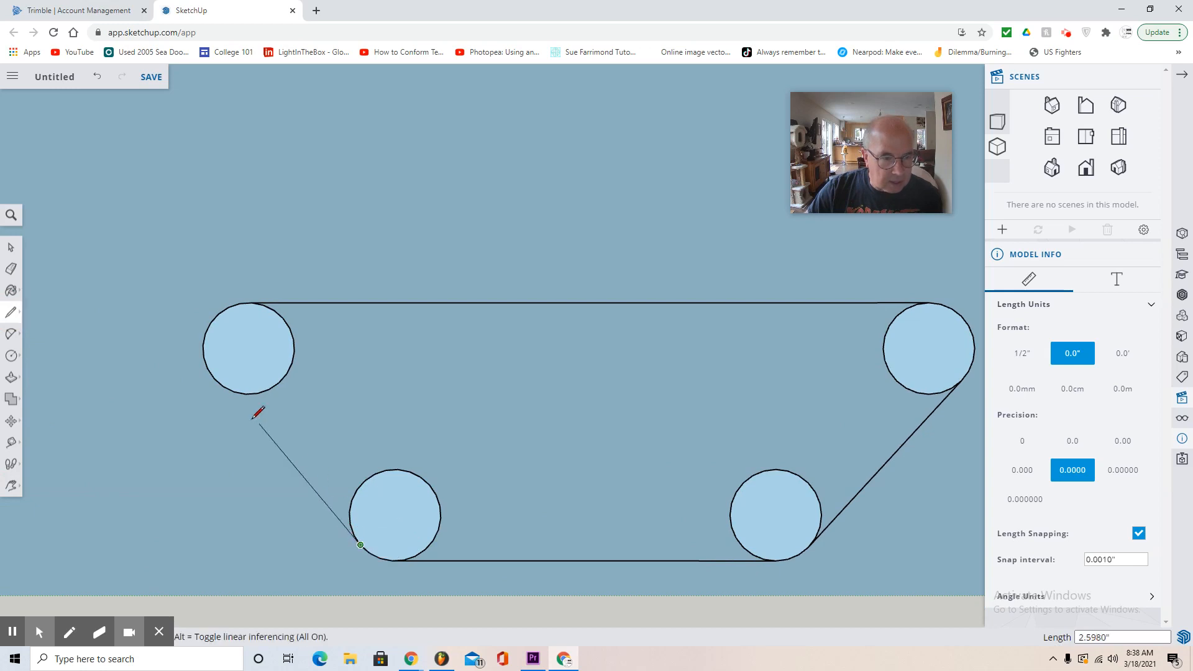
{"action": "left_click", "coordinate": [214, 378]}
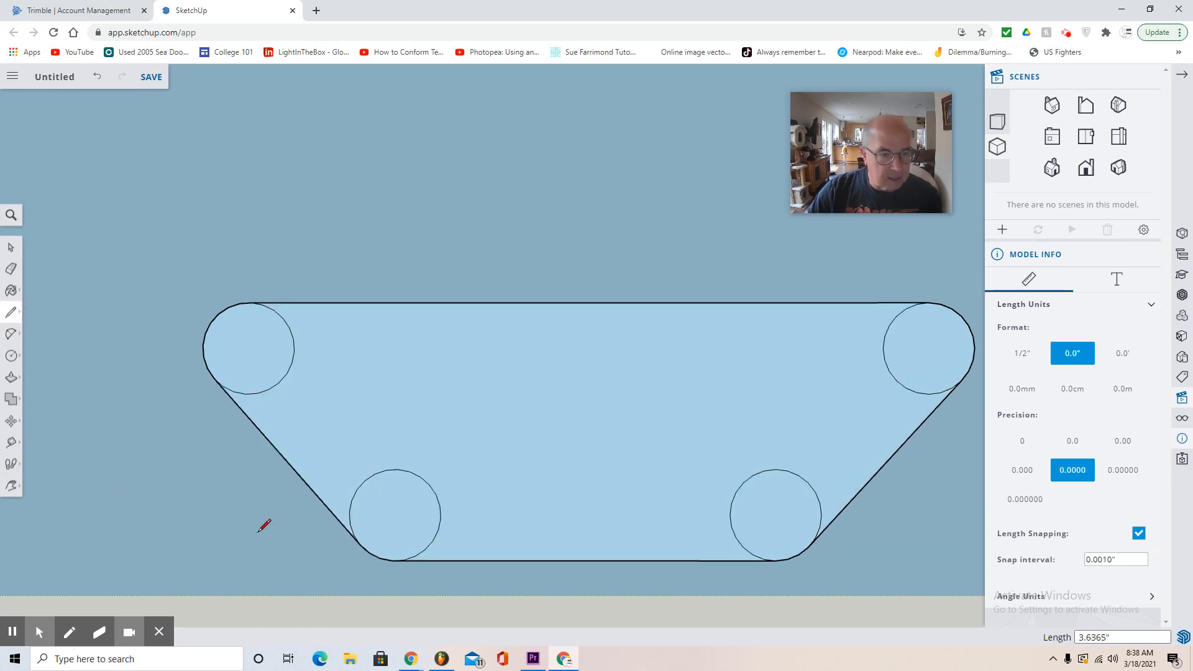
{"action": "scroll", "coordinate": [261, 521], "scroll_direction": "down", "scroll_amount": 3}
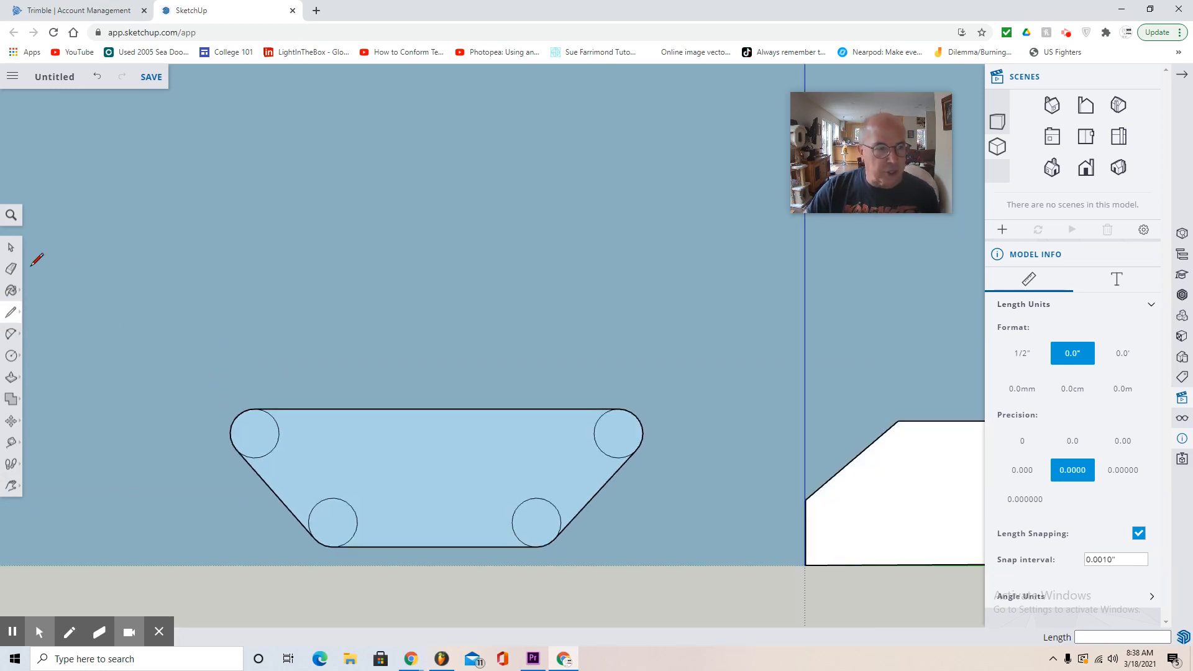
- Copy the whole rounded trapezoid with its four circles and paste the copy directly above the original
{"action": "left_click", "coordinate": [11, 247]}
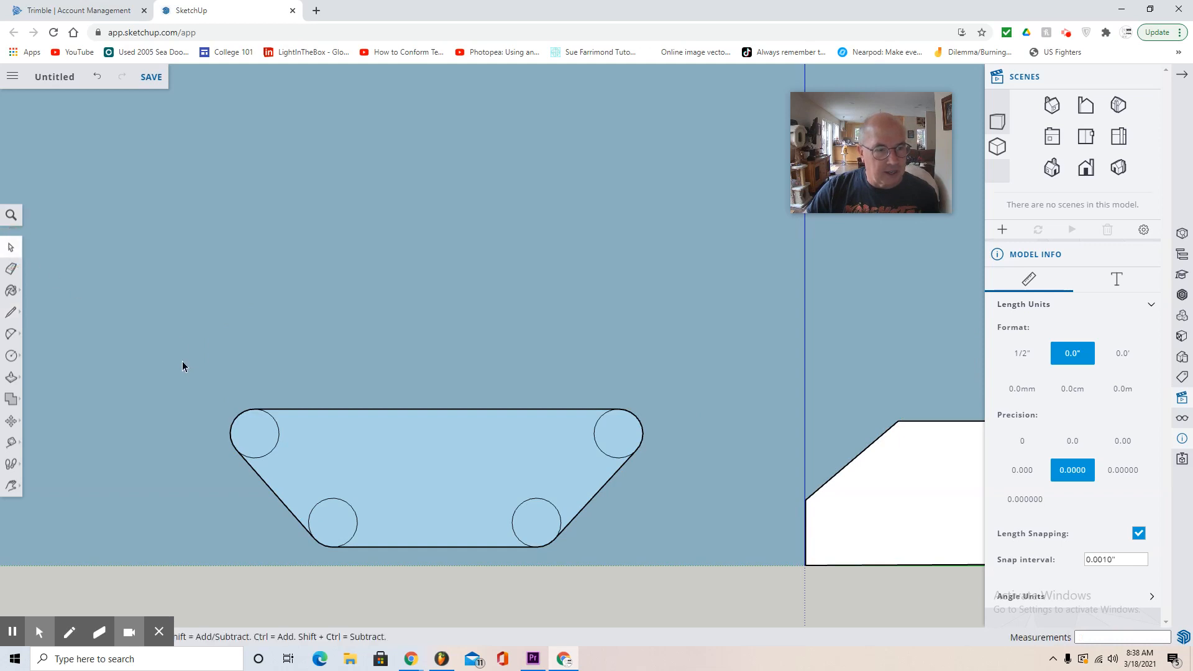
{"action": "left_click_drag", "start_coordinate": [181, 360], "coordinate": [693, 586]}
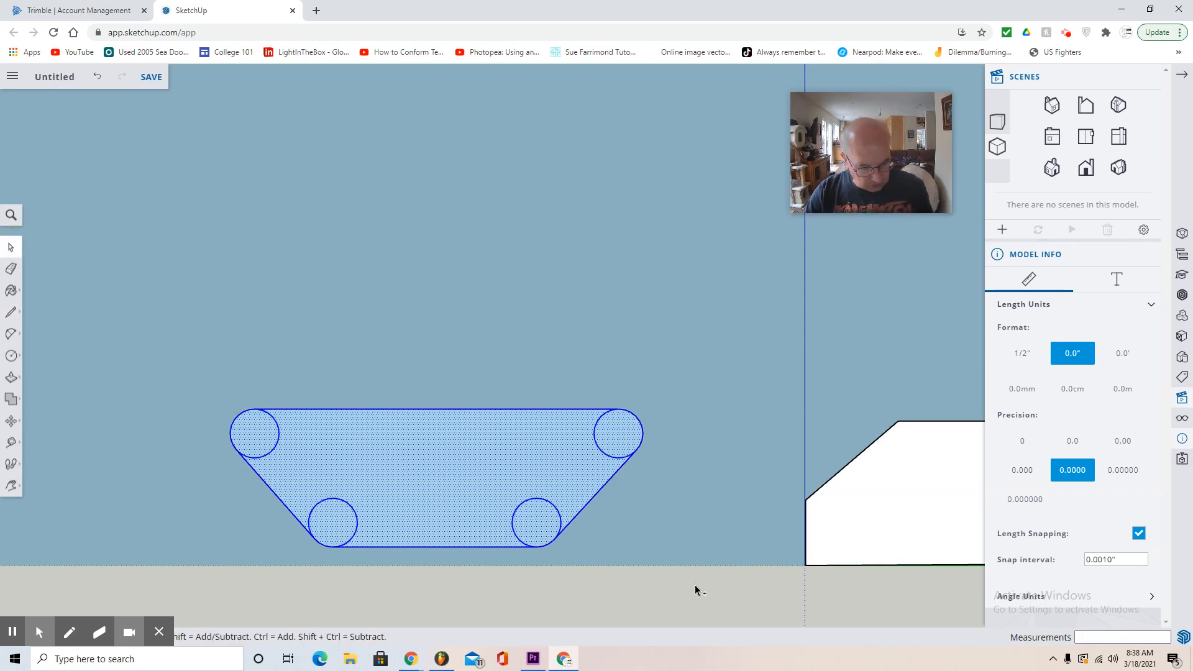
{"action": "key", "text": "ctrl+c"}
{"action": "key", "text": "ctrl+v"}
{"action": "scroll", "coordinate": [465, 403], "scroll_direction": "up", "scroll_amount": 3}
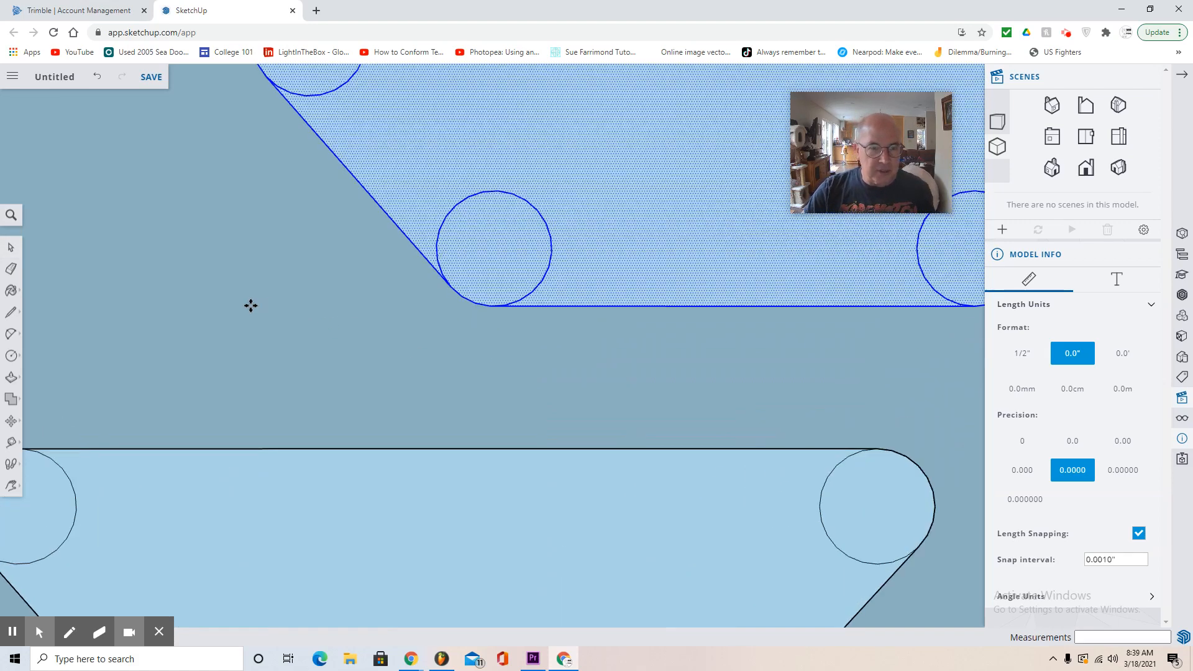
{"action": "scroll", "coordinate": [273, 309], "scroll_direction": "down", "scroll_amount": 4}
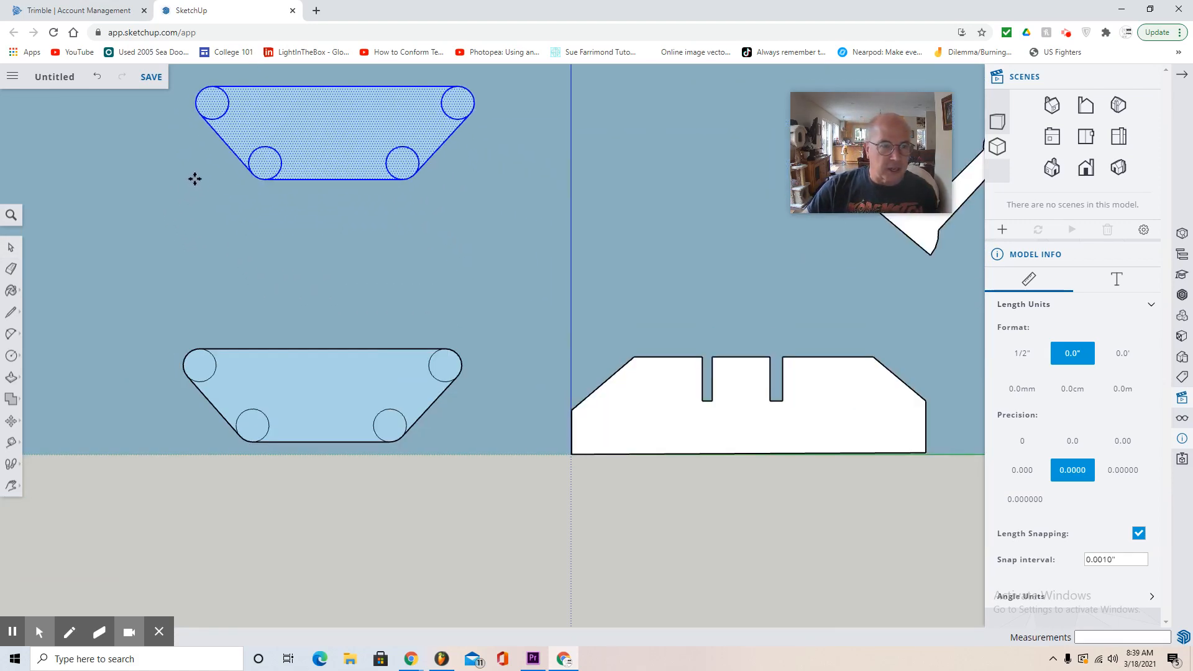
{"action": "left_click", "coordinate": [194, 179]}
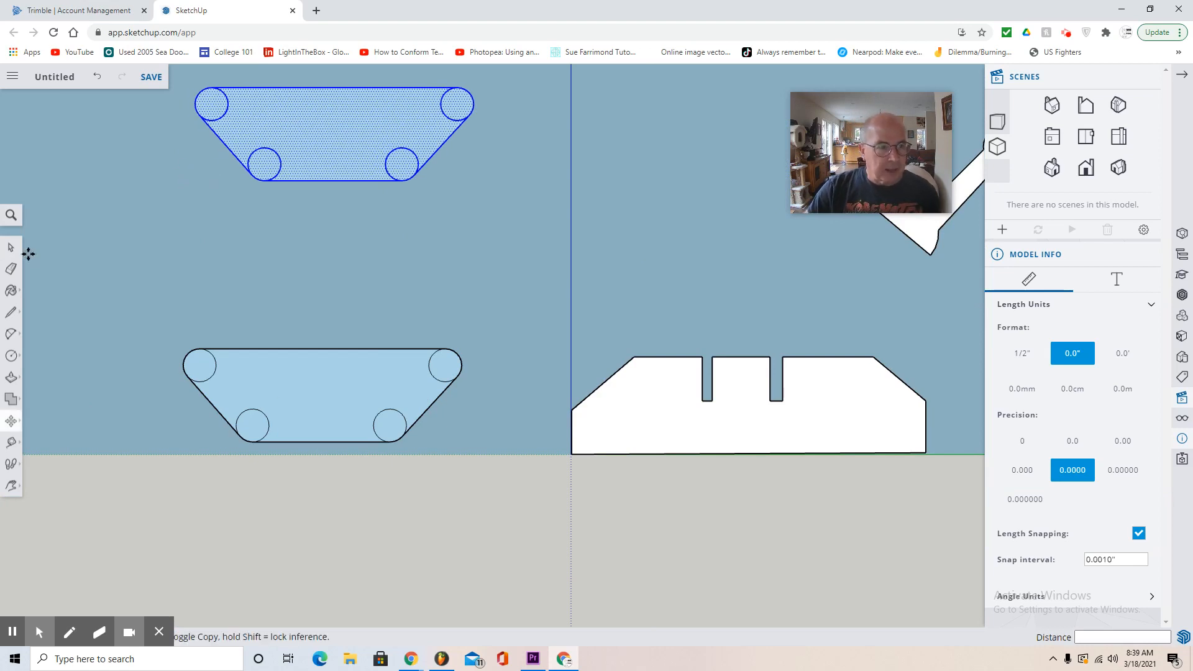
- Delete the inner arcs of the two left-hand circles in the lower rounded trapezoid
{"action": "left_click", "coordinate": [10, 249]}
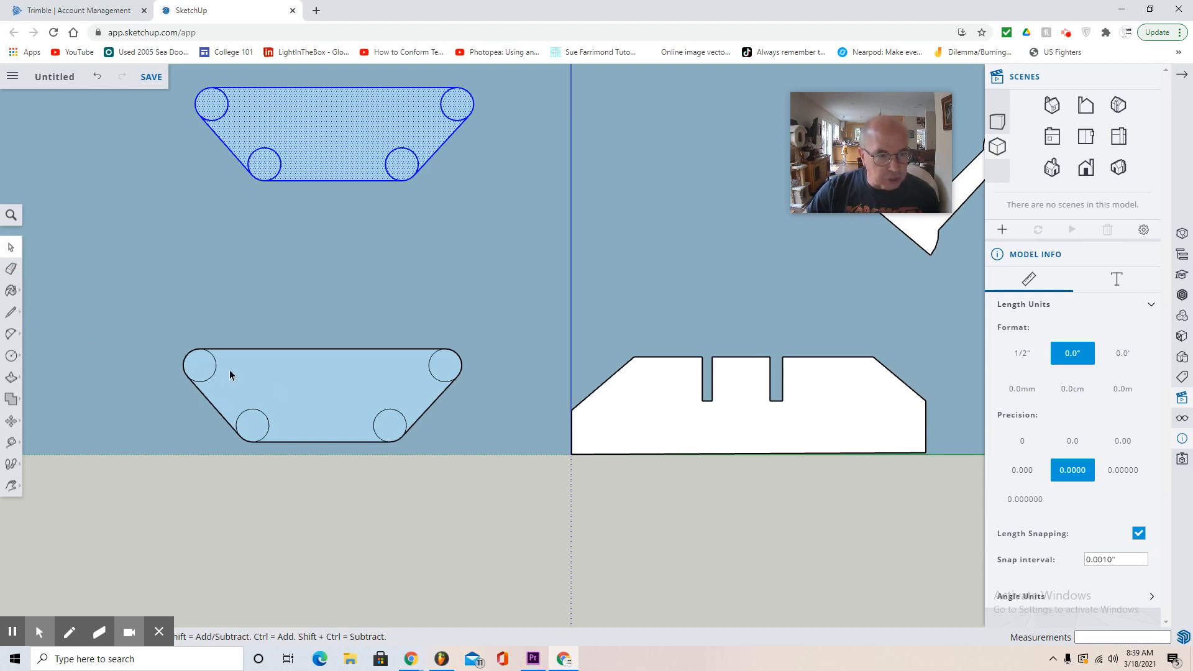
{"action": "left_click", "coordinate": [211, 374]}
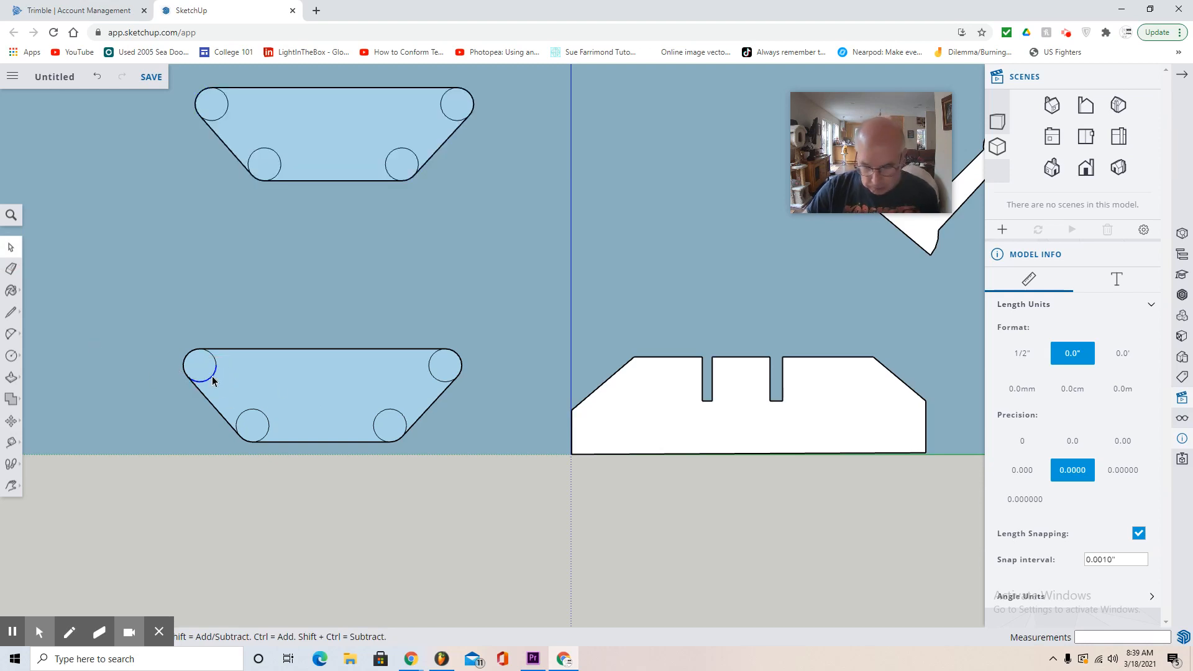
{"action": "key", "text": "Delete"}
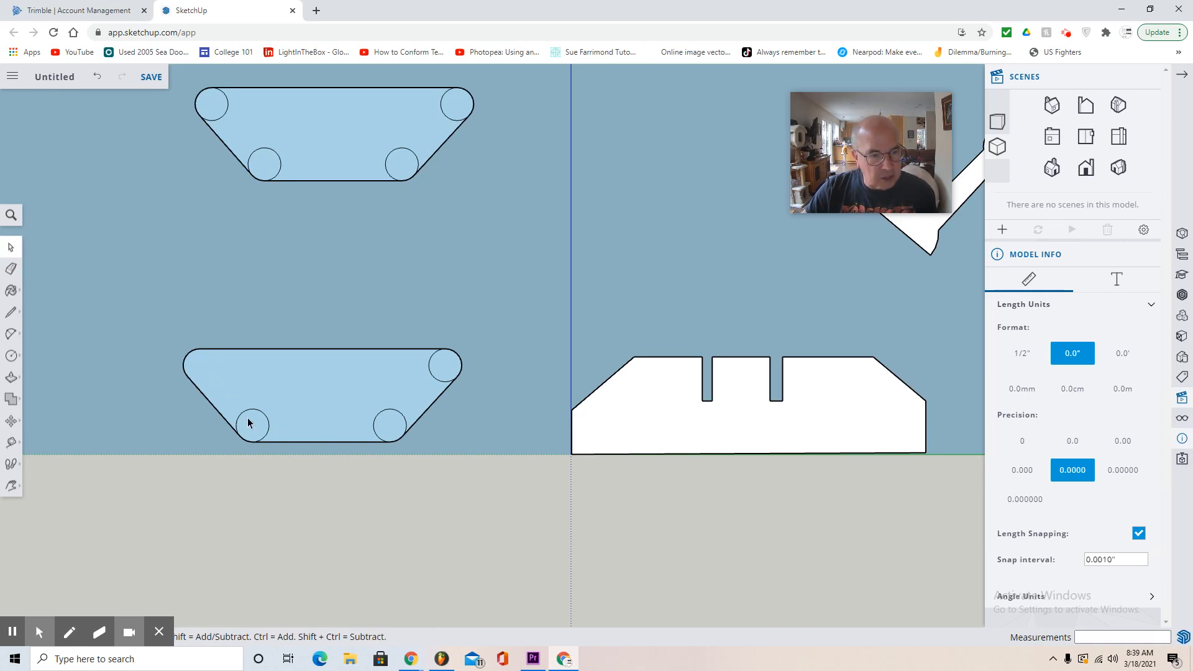
{"action": "left_click", "coordinate": [249, 414]}
{"action": "key", "text": "Delete"}
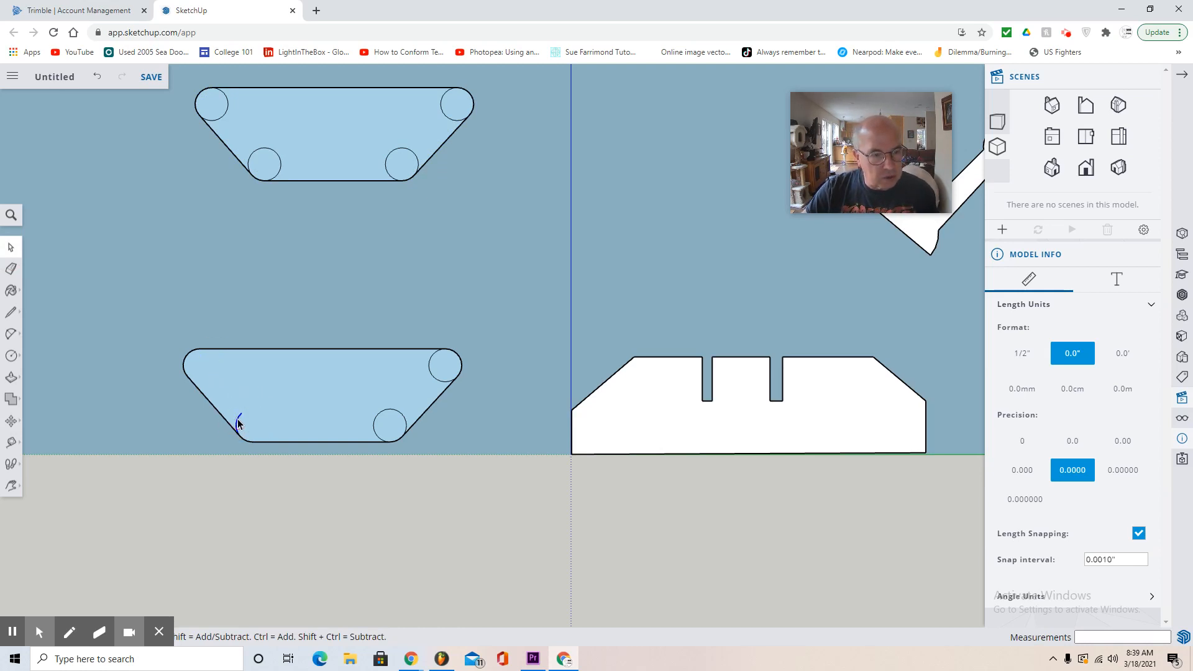
- Delete the inner arcs of the two right-hand circles in the lower rounded trapezoid
{"action": "left_click", "coordinate": [381, 421]}
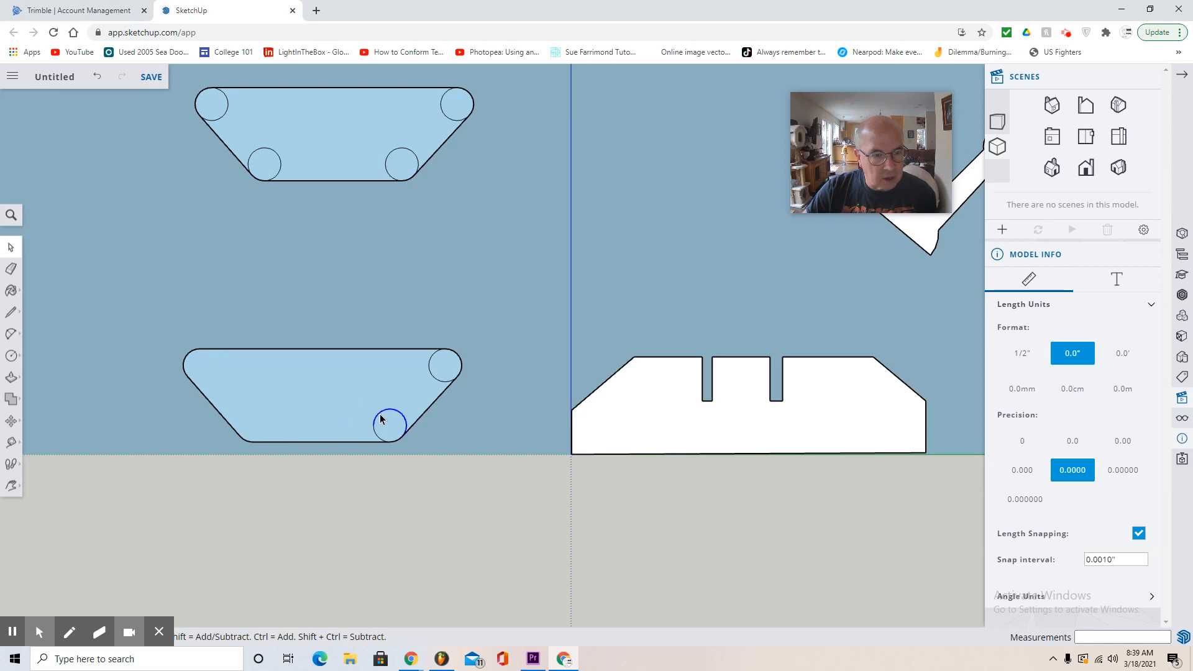
{"action": "key", "text": "Delete"}
{"action": "left_click", "coordinate": [374, 432]}
{"action": "key", "text": "Delete"}
- Delete the face filling the lower rounded trapezoid
{"action": "left_click", "coordinate": [333, 415]}
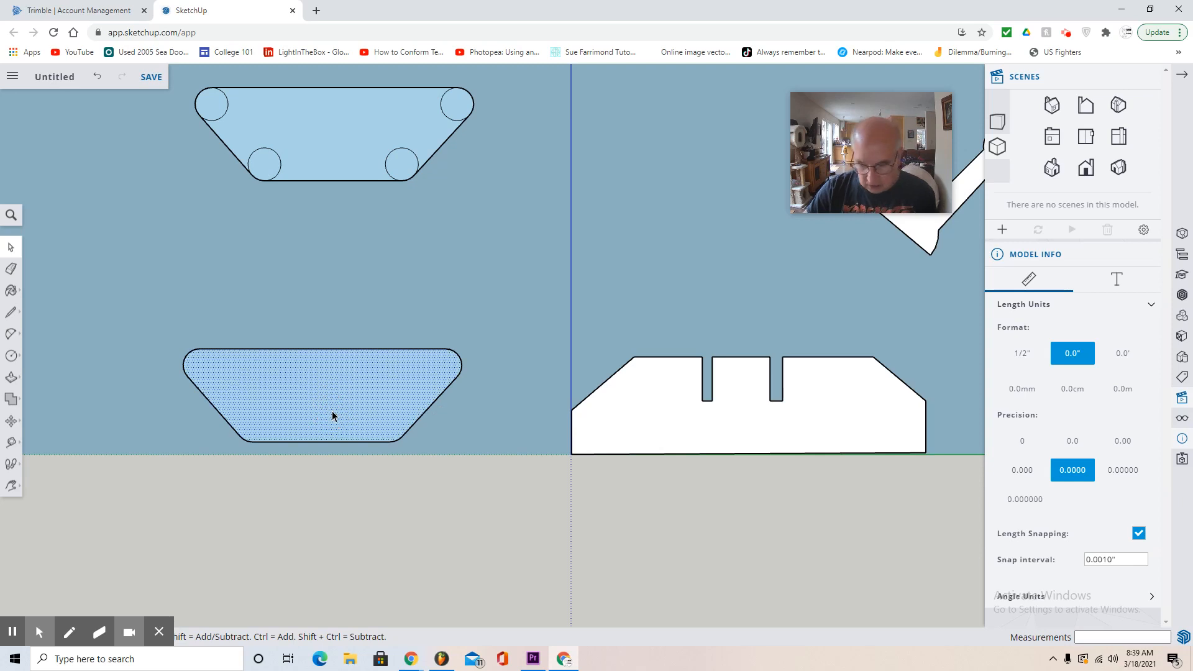
{"action": "key", "text": "Delete"}
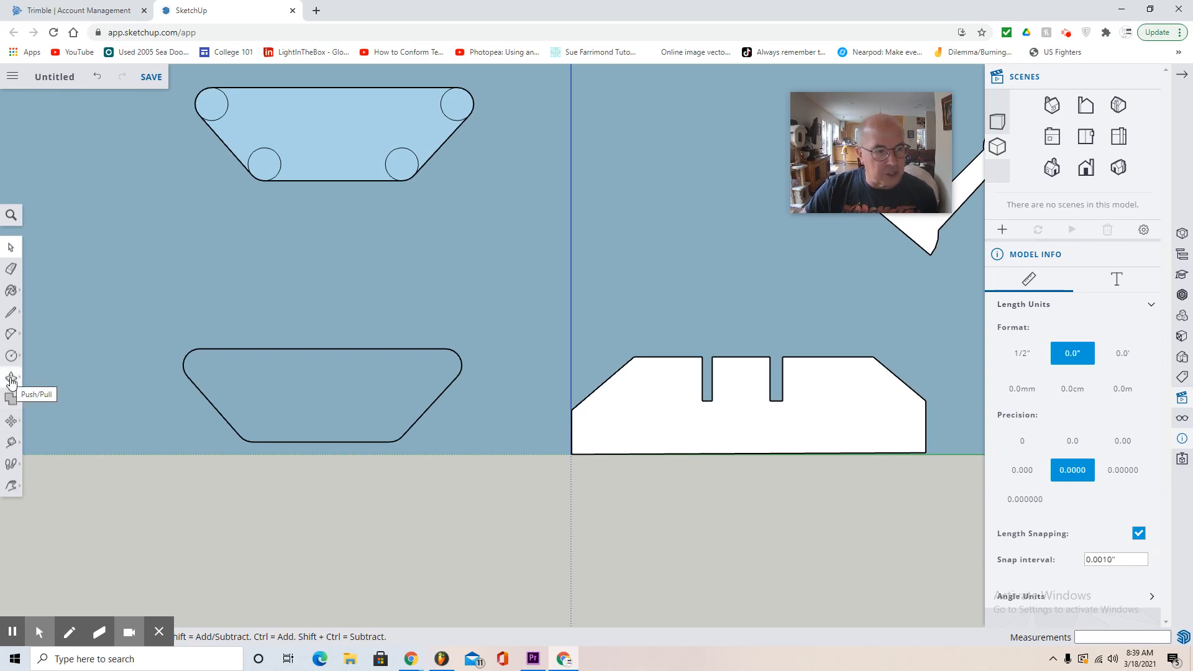
- Offset the outline of the lower rounded trapezoid outward by 0.2"
{"action": "left_click", "coordinate": [11, 377]}
{"action": "left_click", "coordinate": [40, 402]}
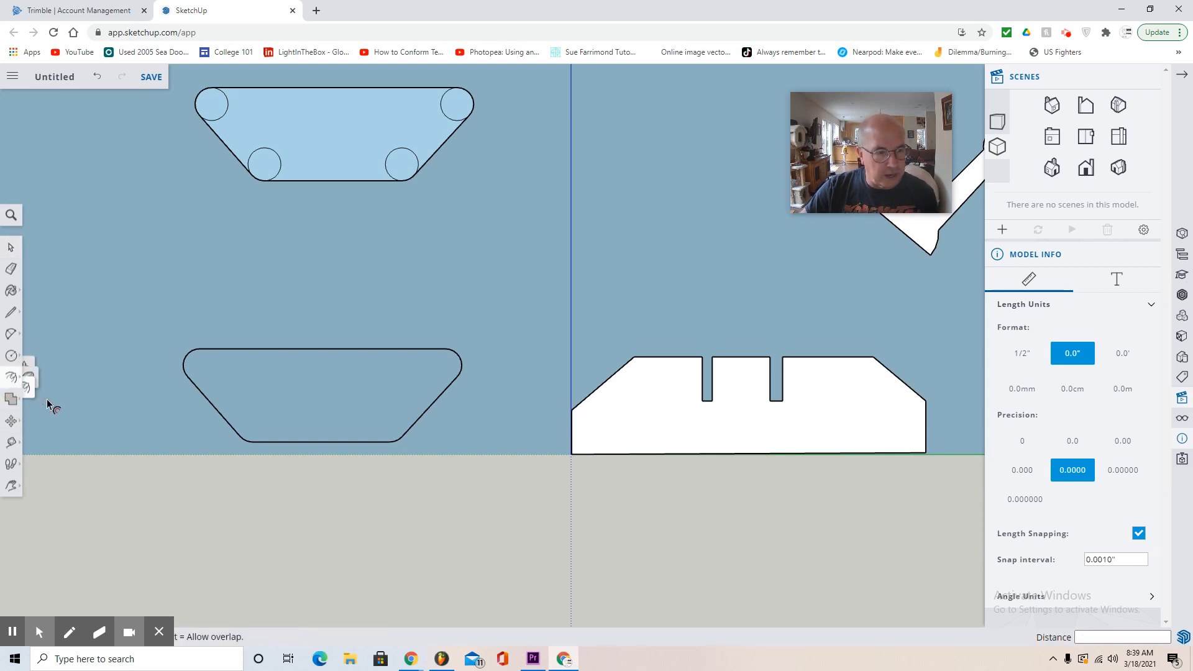
{"action": "left_click", "coordinate": [277, 349]}
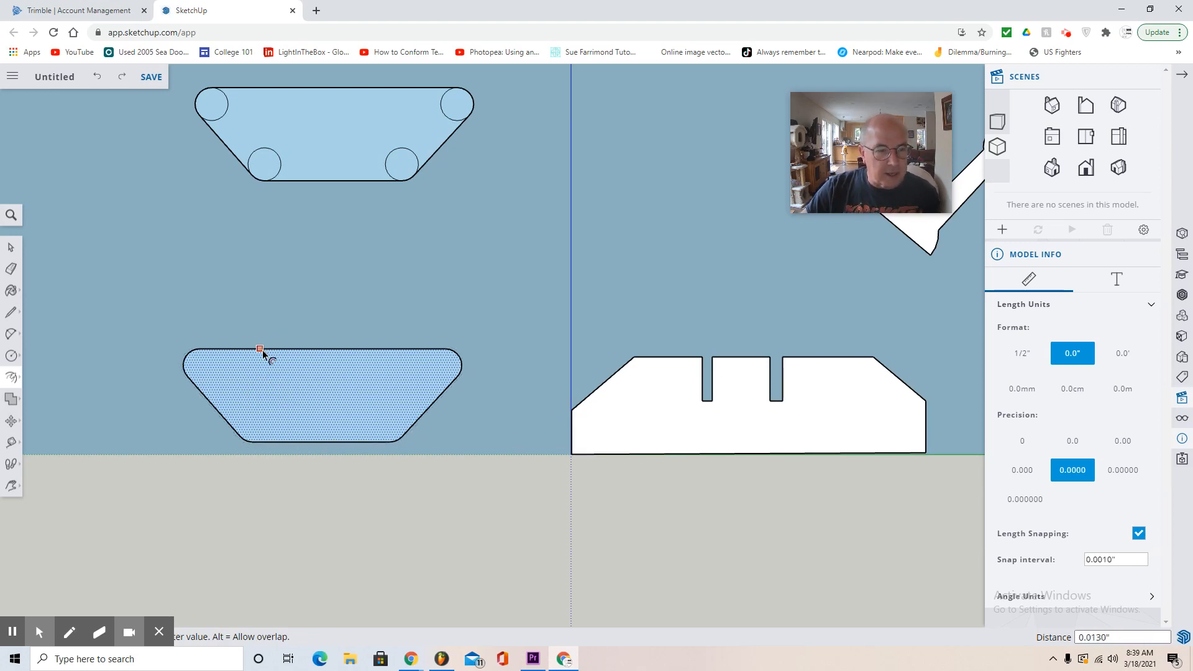
{"action": "key", "text": "Escape"}
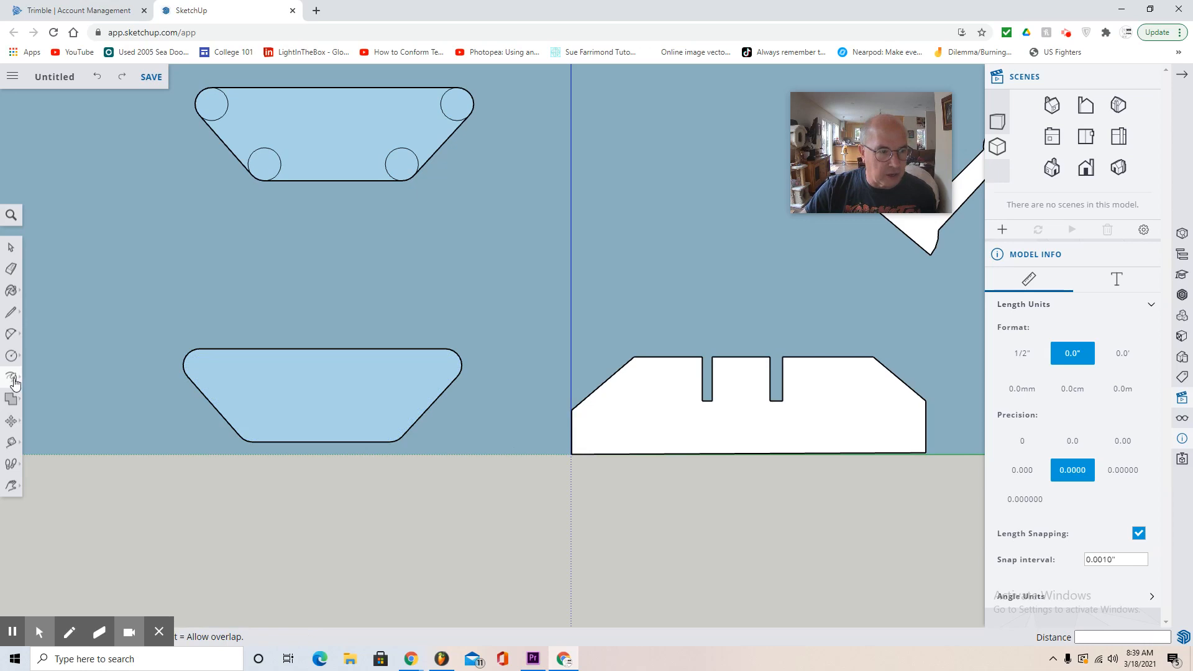
{"action": "left_click", "coordinate": [299, 389]}
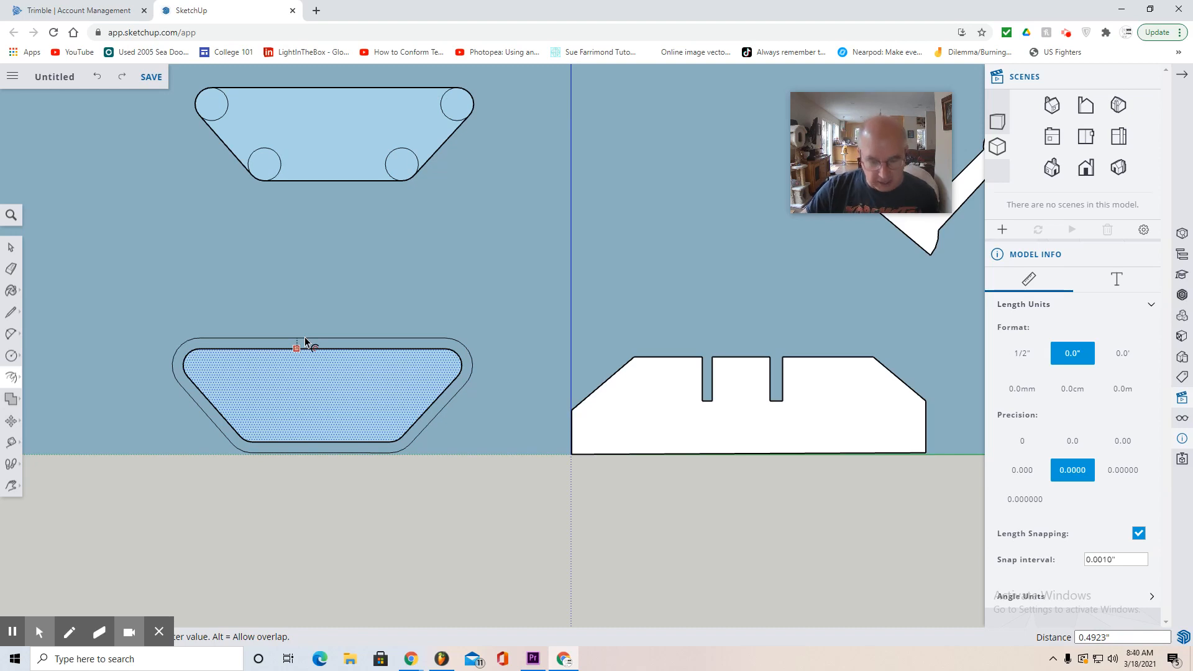
{"action": "type", "text": ".2"}
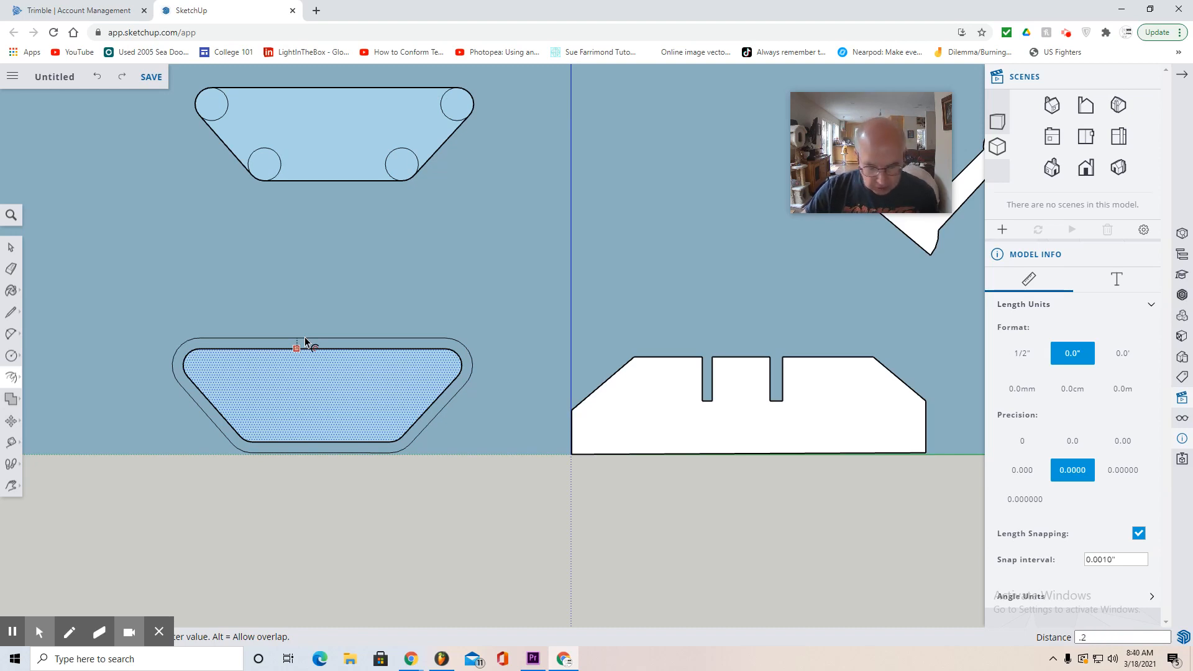
{"action": "key", "text": "Return"}
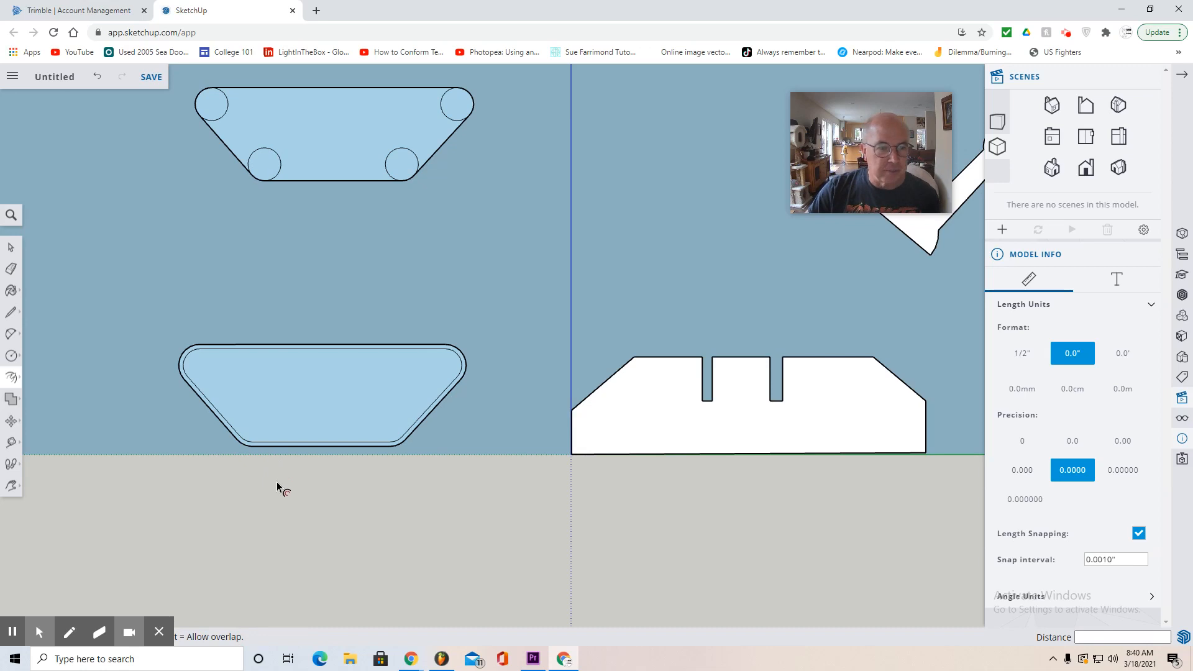
- Delete the inner face of the lower rounded trapezoid, keeping only the thin band between the two outlines
{"action": "scroll", "coordinate": [277, 482], "scroll_direction": "up", "scroll_amount": 2}
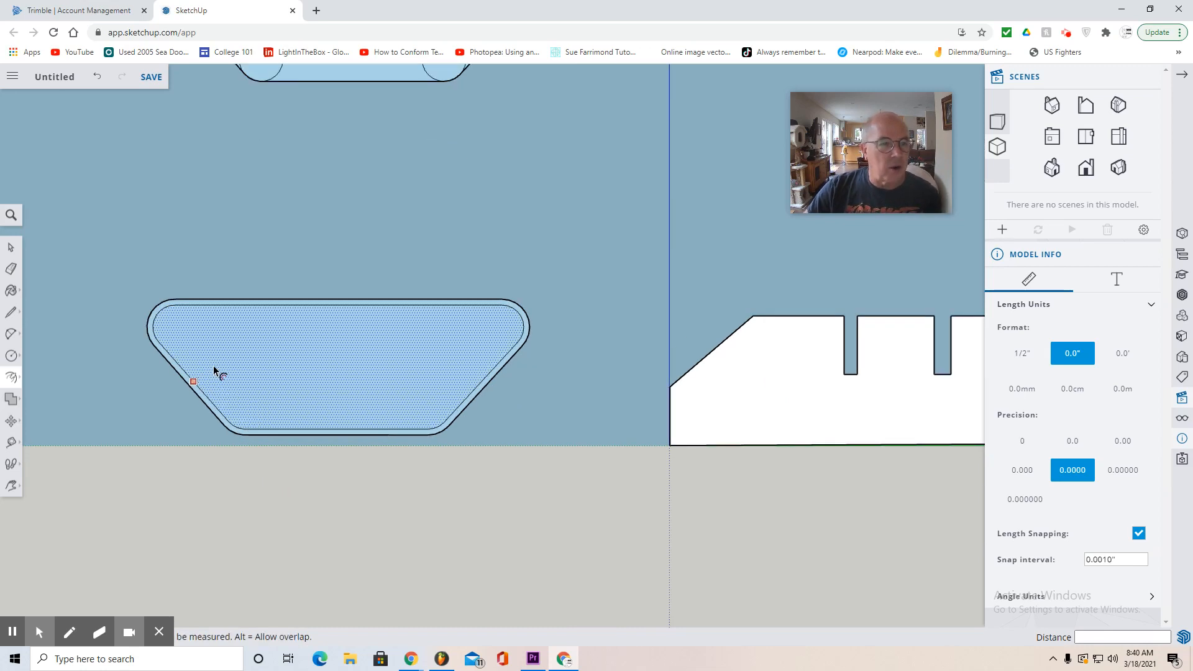
{"action": "key", "text": "space"}
{"action": "left_click", "coordinate": [299, 381]}
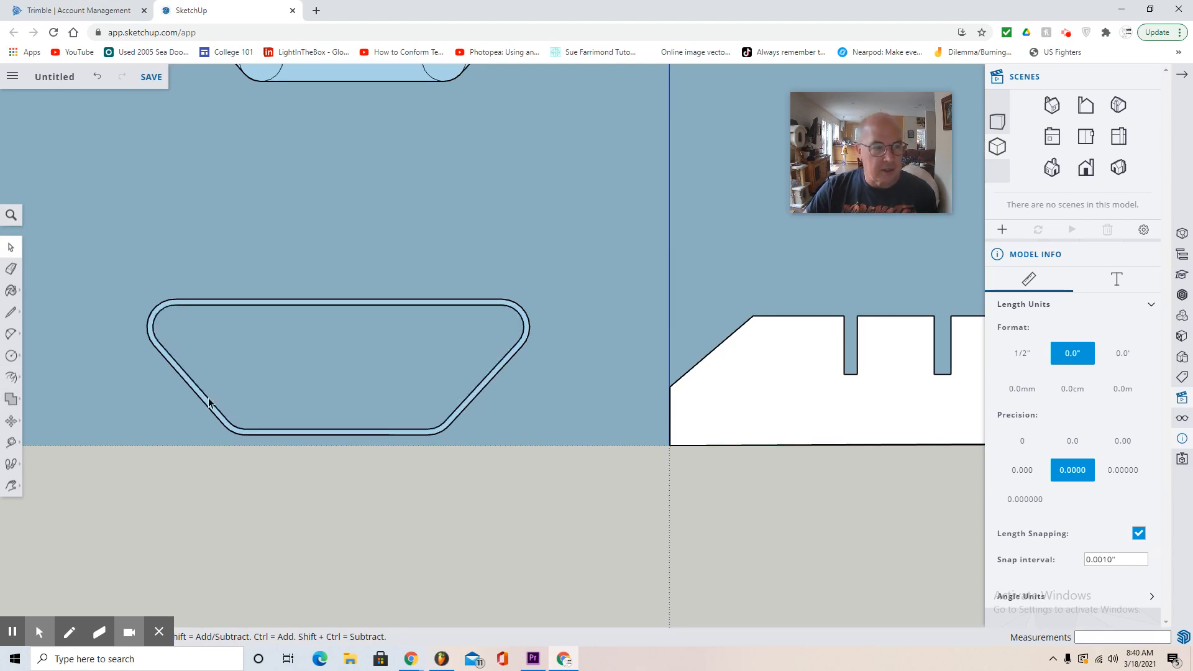
- Push/Pull the thin rounded trapezoid band backward 1.5" to form a solid track
{"action": "left_click", "coordinate": [11, 485]}
{"action": "left_click", "coordinate": [43, 440]}
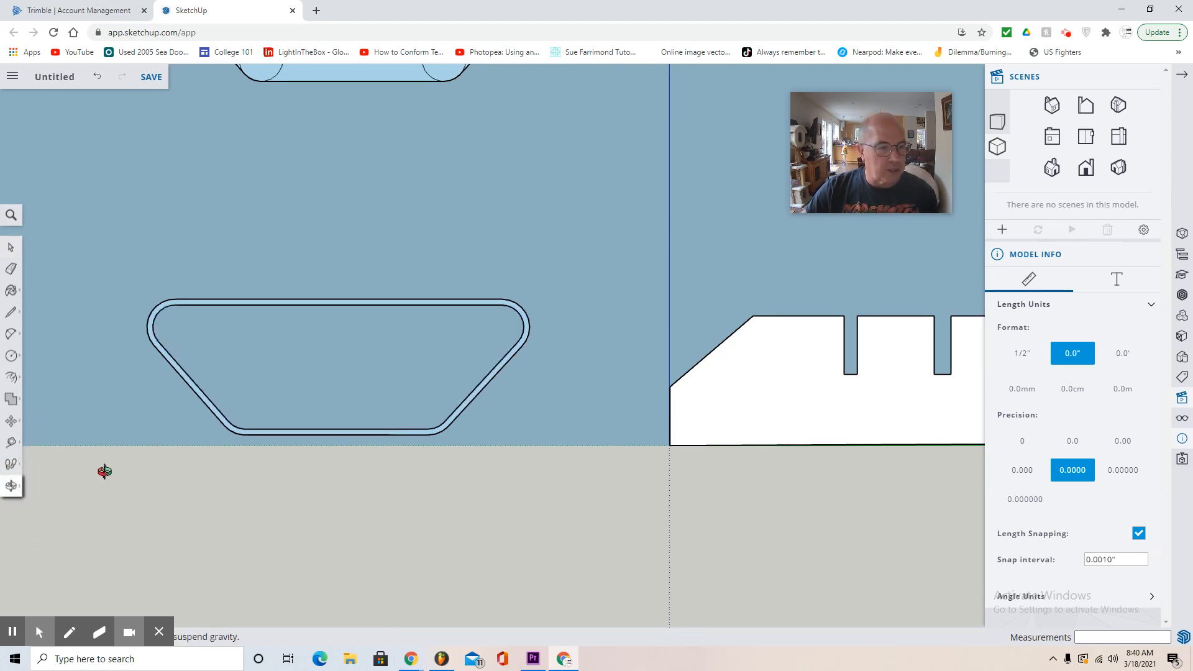
{"action": "left_click_drag", "start_coordinate": [104, 471], "coordinate": [223, 495]}
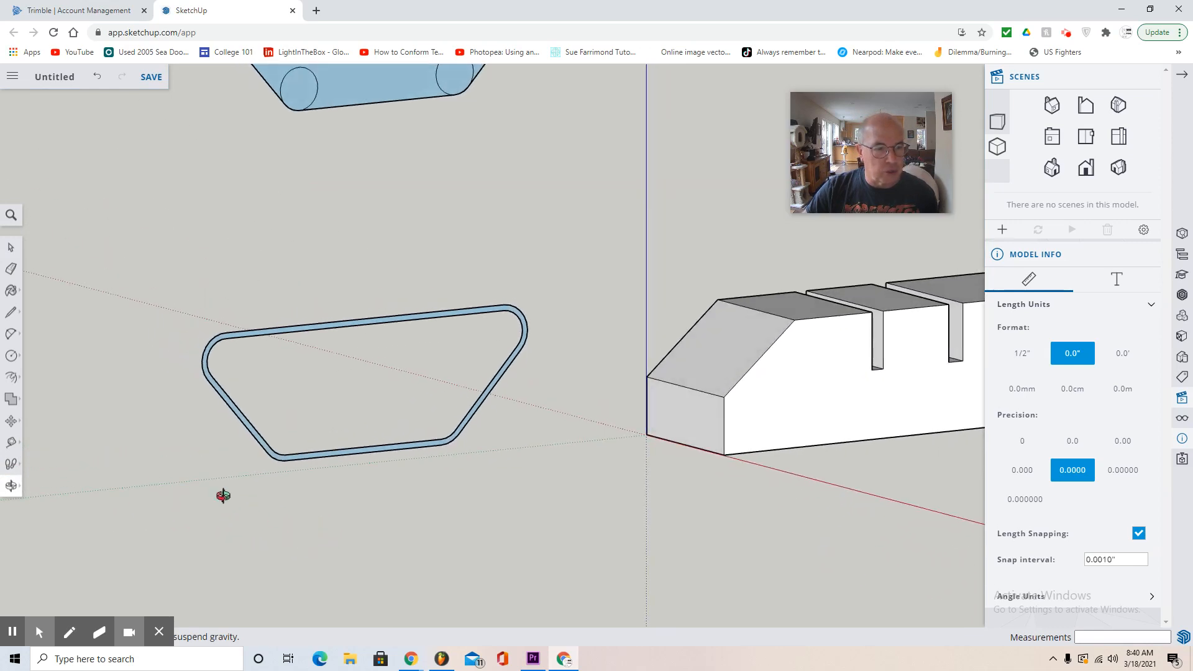
{"action": "left_click", "coordinate": [11, 377]}
{"action": "left_click", "coordinate": [49, 354]}
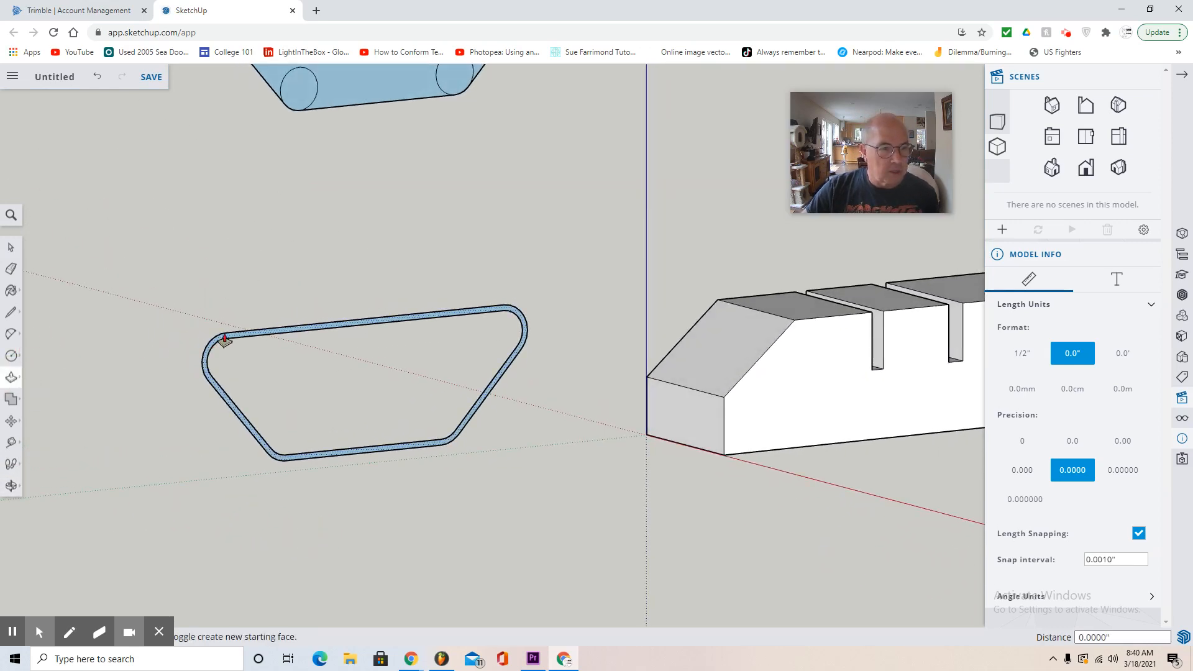
{"action": "left_click", "coordinate": [225, 340]}
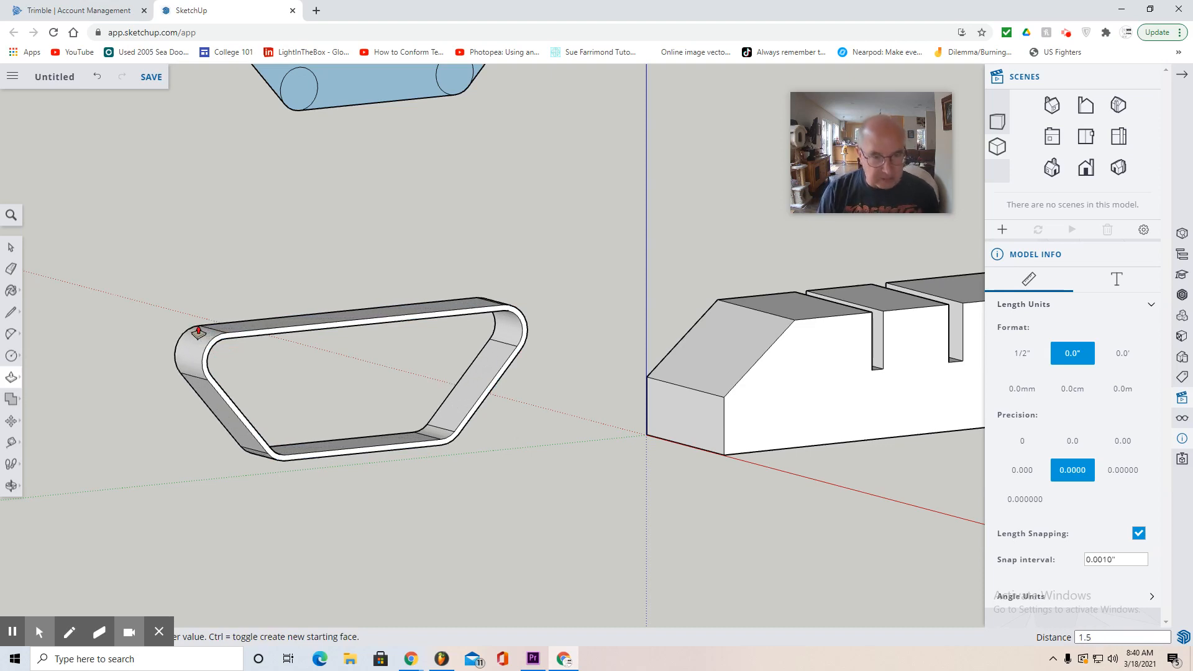
{"action": "key", "text": "Return"}
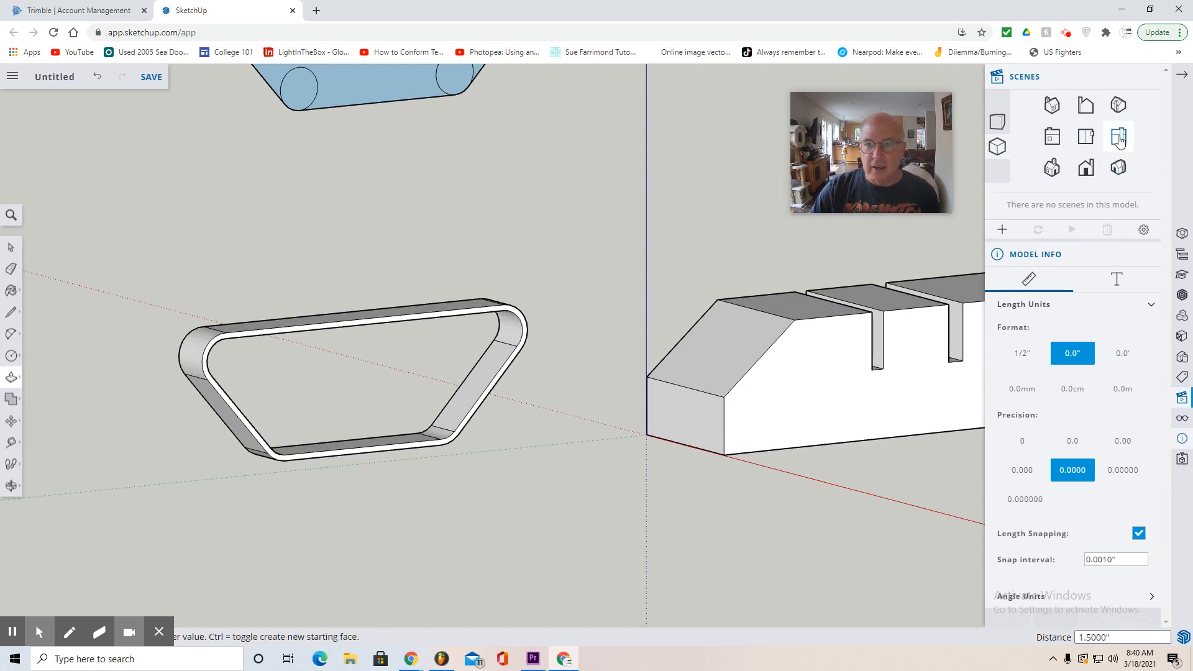
- Delete the four straight edges joining the circles in the upper rounded trapezoid, leaving only the four circles
{"action": "left_click", "coordinate": [1118, 139]}
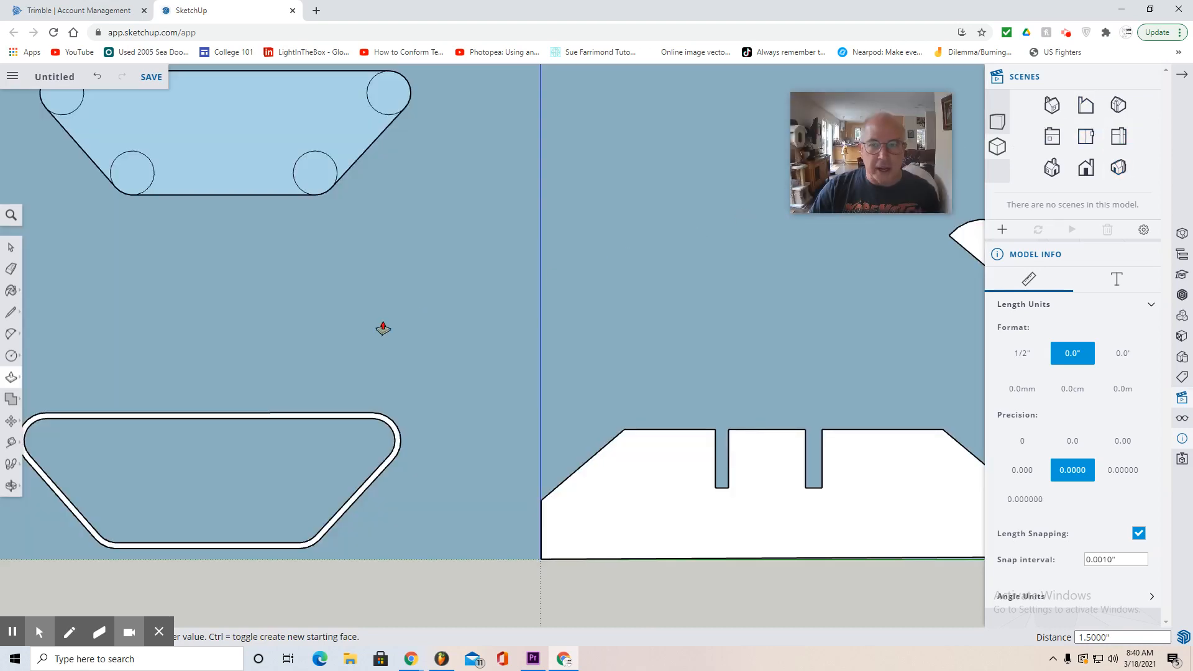
{"action": "scroll", "coordinate": [383, 328], "scroll_direction": "down", "scroll_amount": 4}
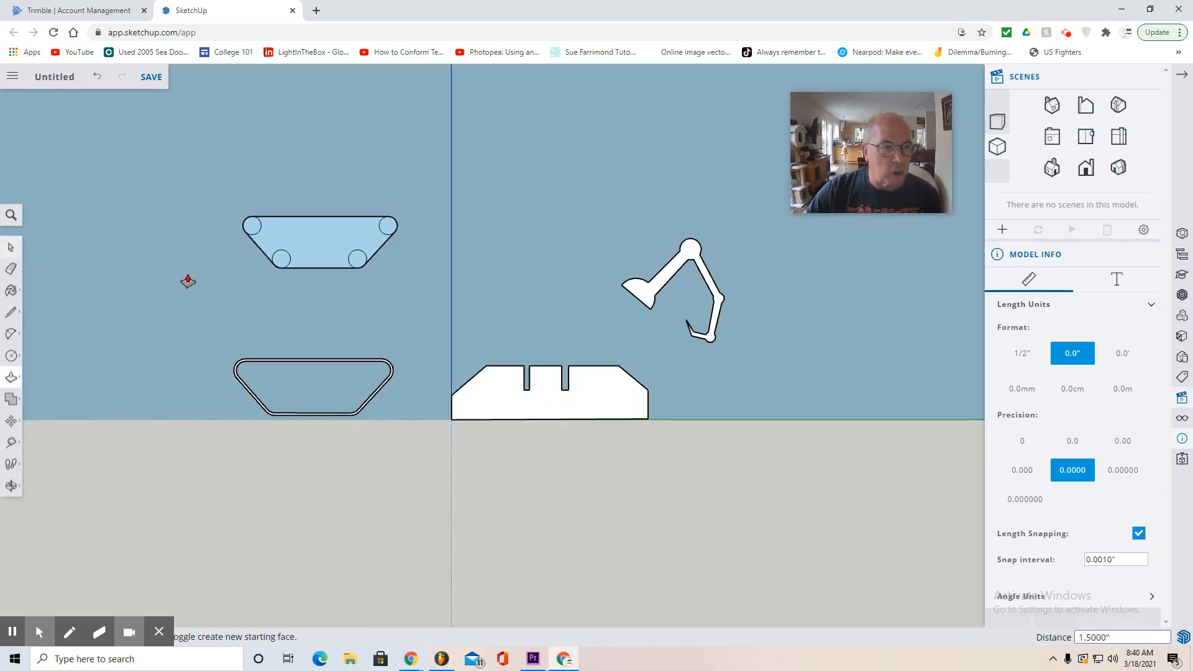
{"action": "scroll", "coordinate": [238, 229], "scroll_direction": "up", "scroll_amount": 2}
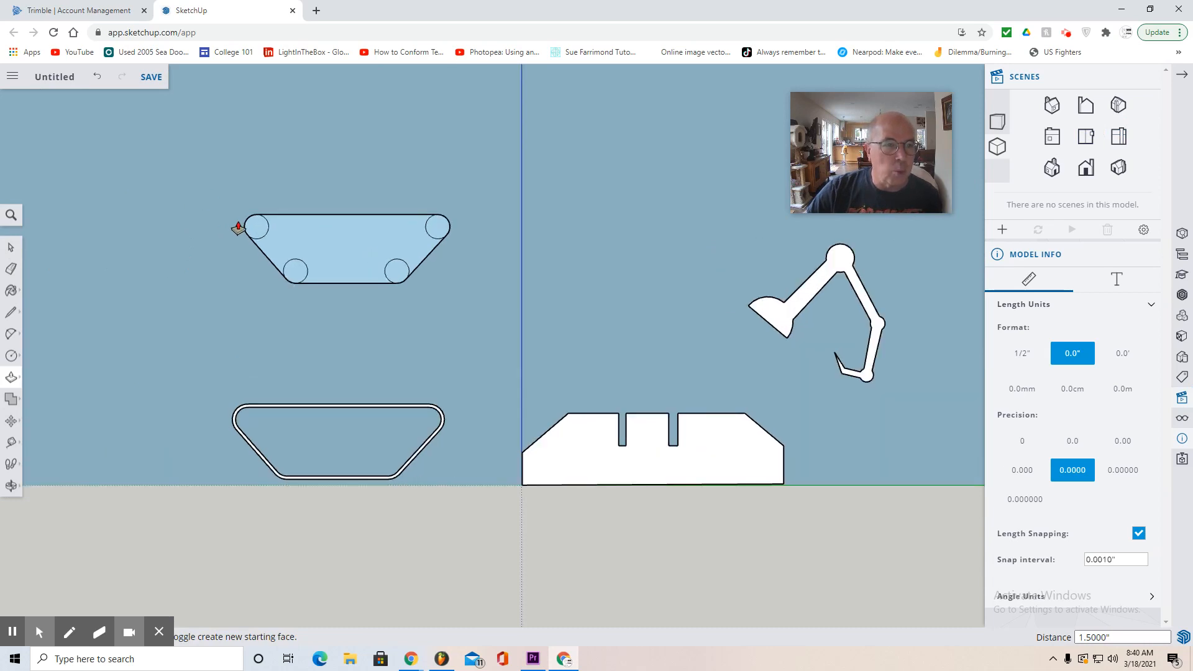
{"action": "left_click", "coordinate": [13, 248]}
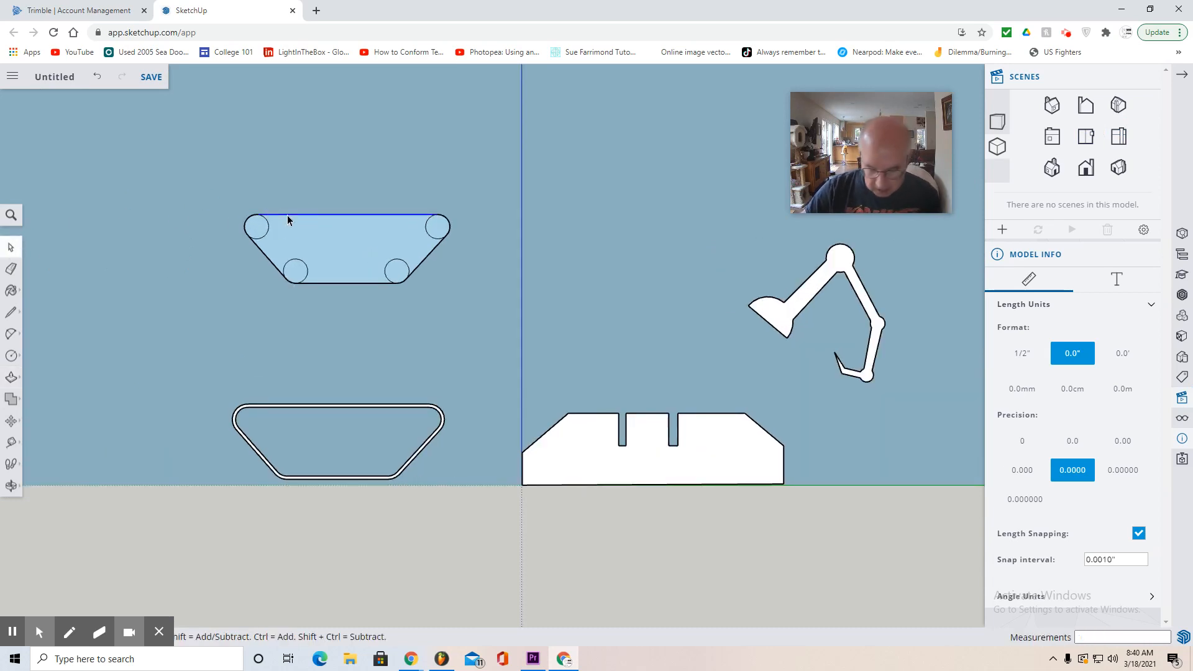
{"action": "key", "text": "Delete"}
{"action": "left_click", "coordinate": [428, 256]}
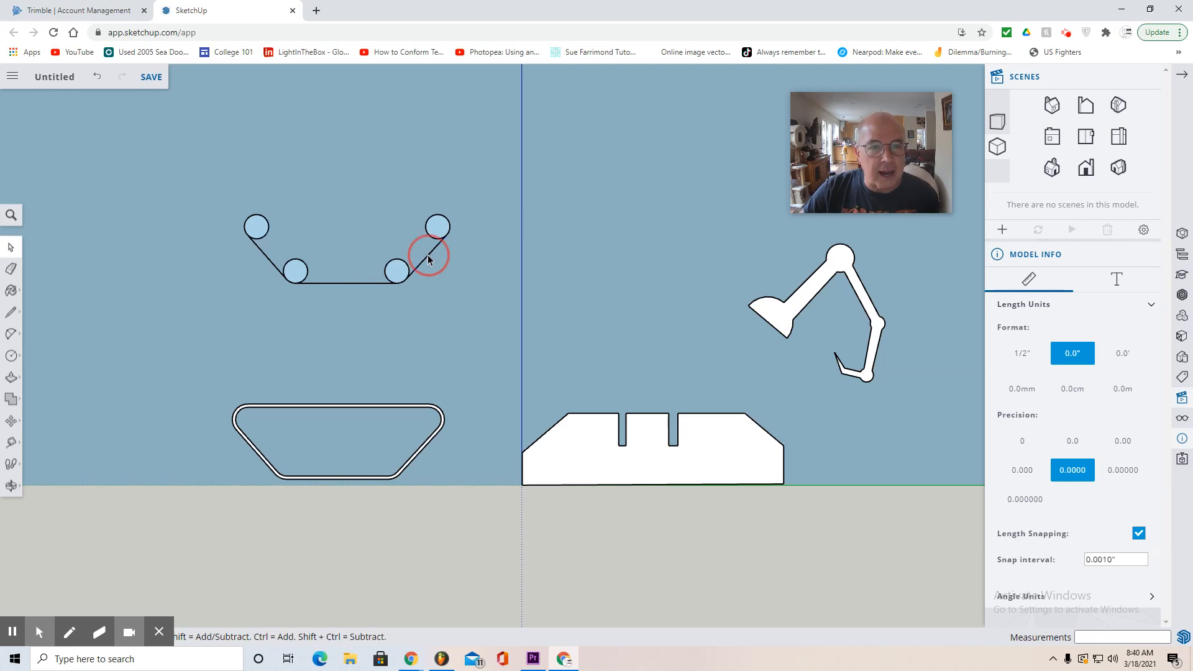
{"action": "key", "text": "Delete"}
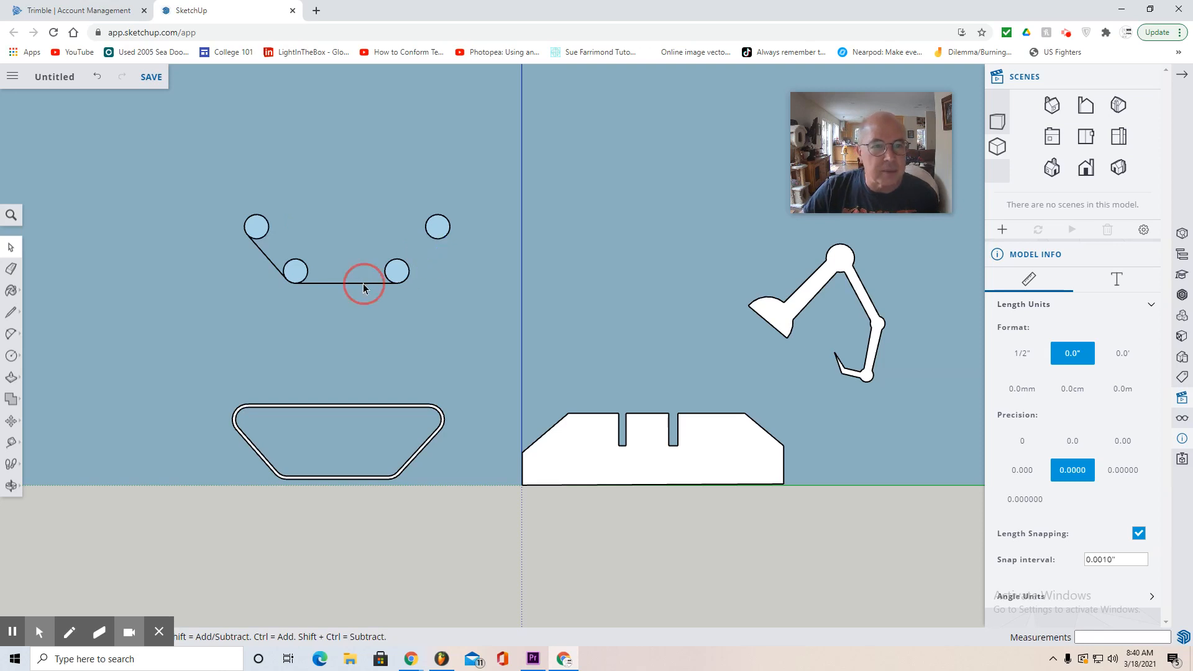
{"action": "key", "text": "Delete"}
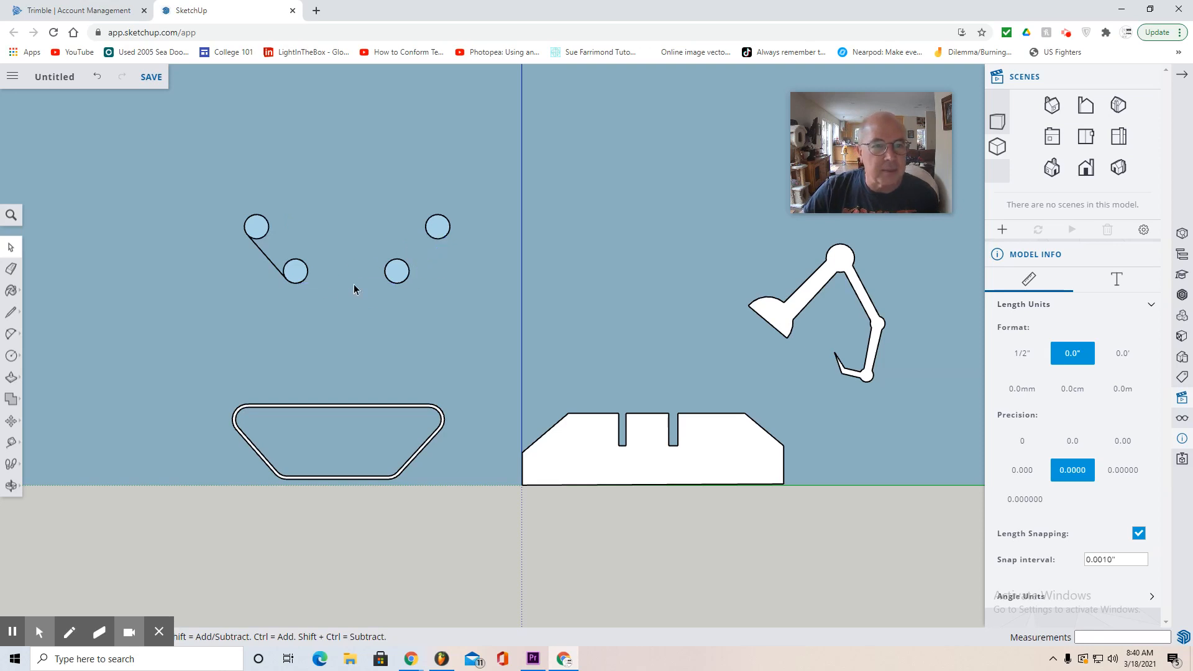
{"action": "left_click", "coordinate": [271, 261]}
- Push/Pull each of the four separate circles backward 1" to form wheels
{"action": "left_click", "coordinate": [13, 487]}
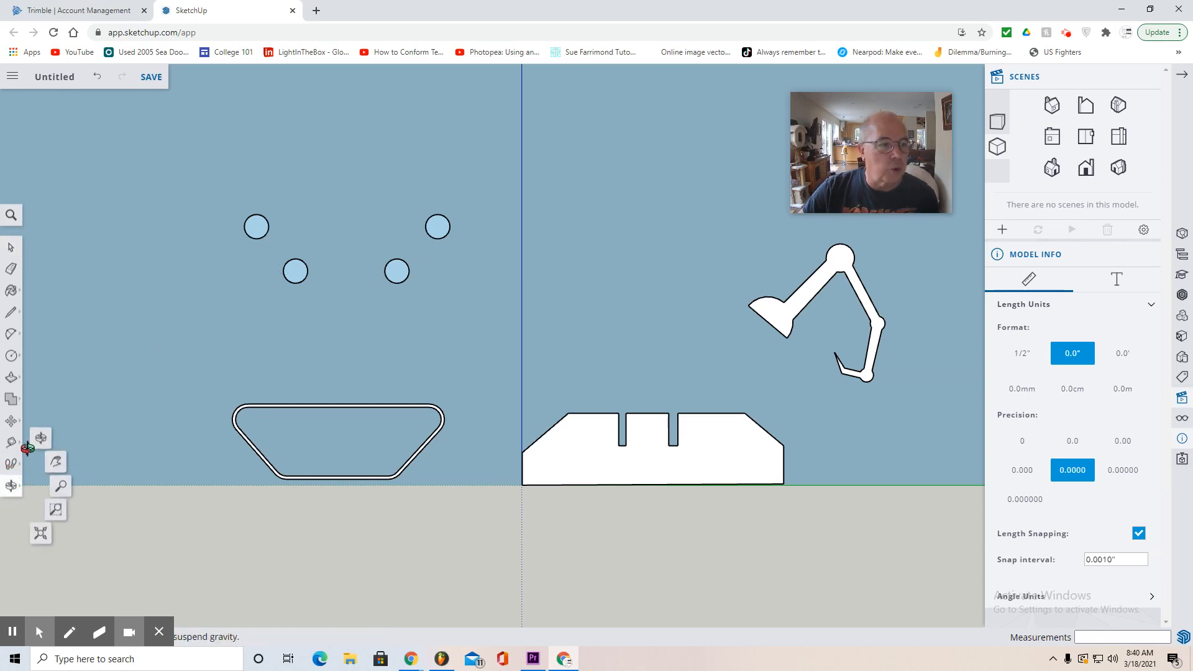
{"action": "left_click", "coordinate": [42, 439]}
{"action": "left_click_drag", "start_coordinate": [105, 407], "coordinate": [385, 506]}
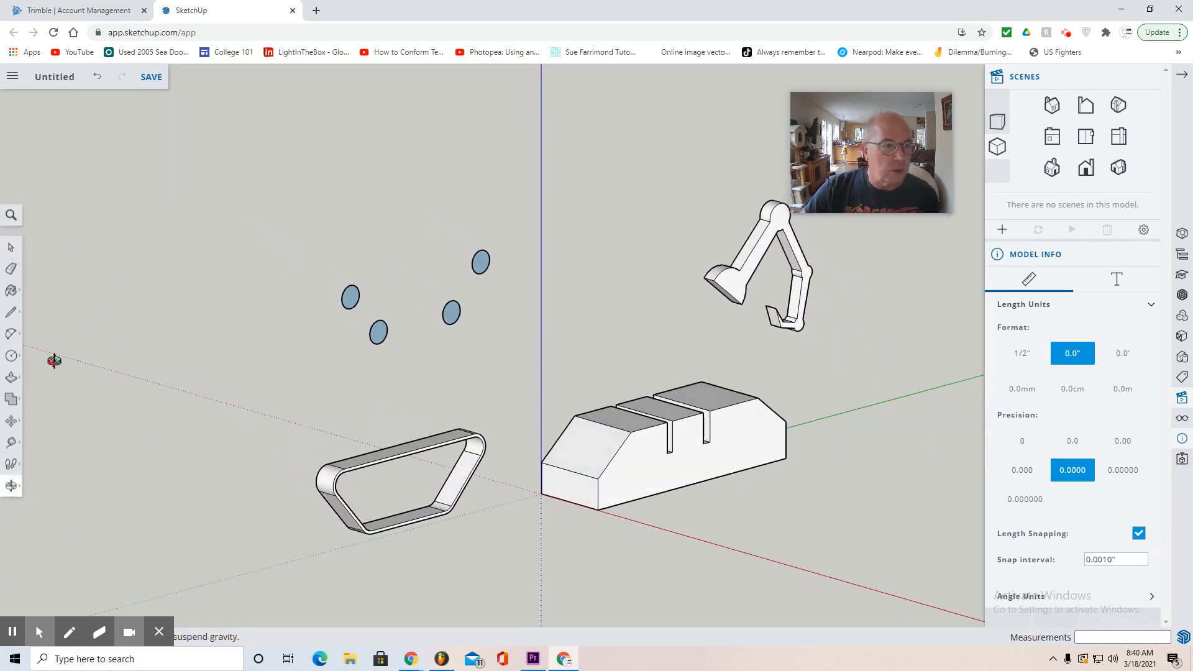
{"action": "left_click", "coordinate": [10, 381]}
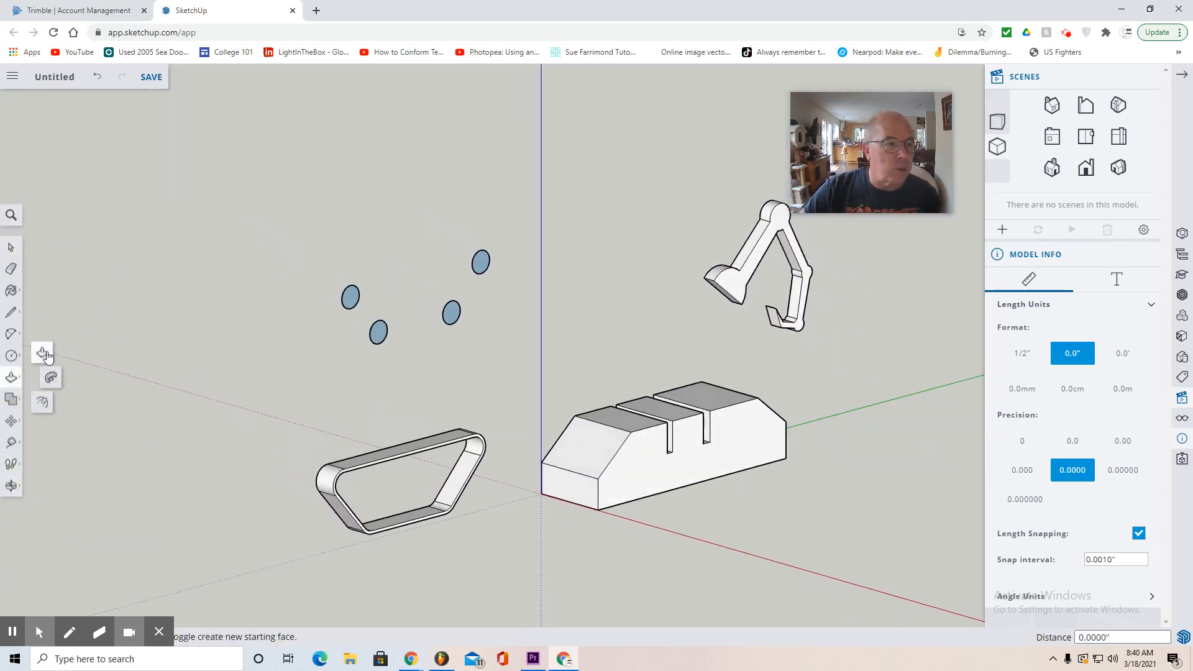
{"action": "left_click", "coordinate": [353, 303]}
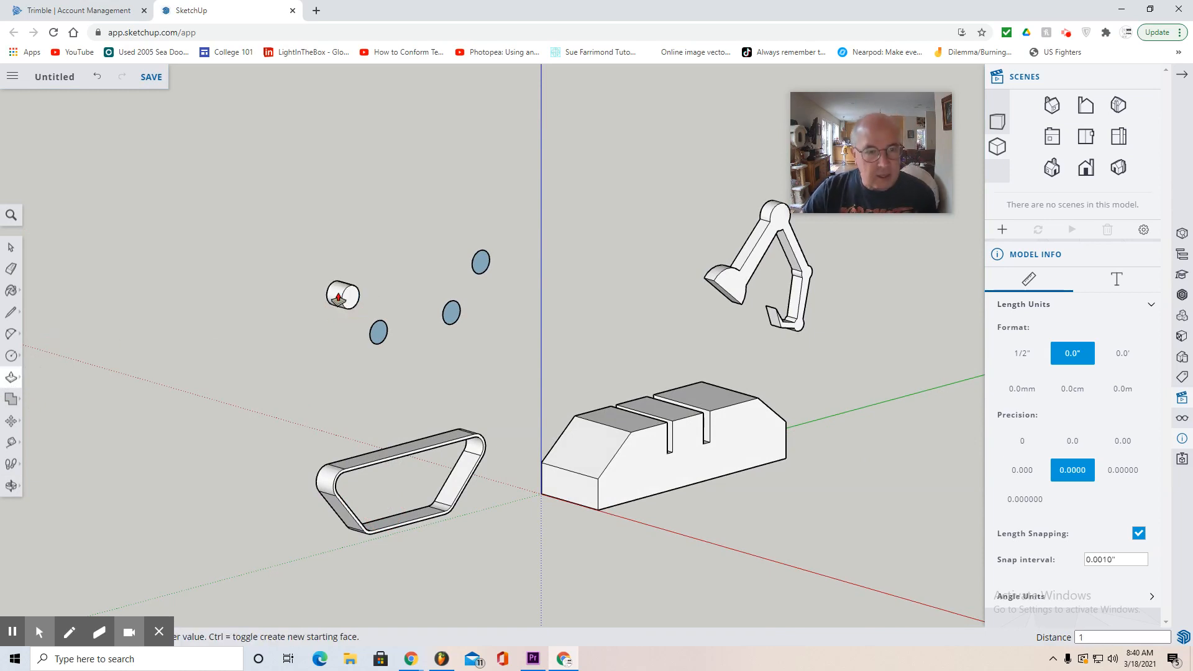
{"action": "left_click", "coordinate": [379, 334]}
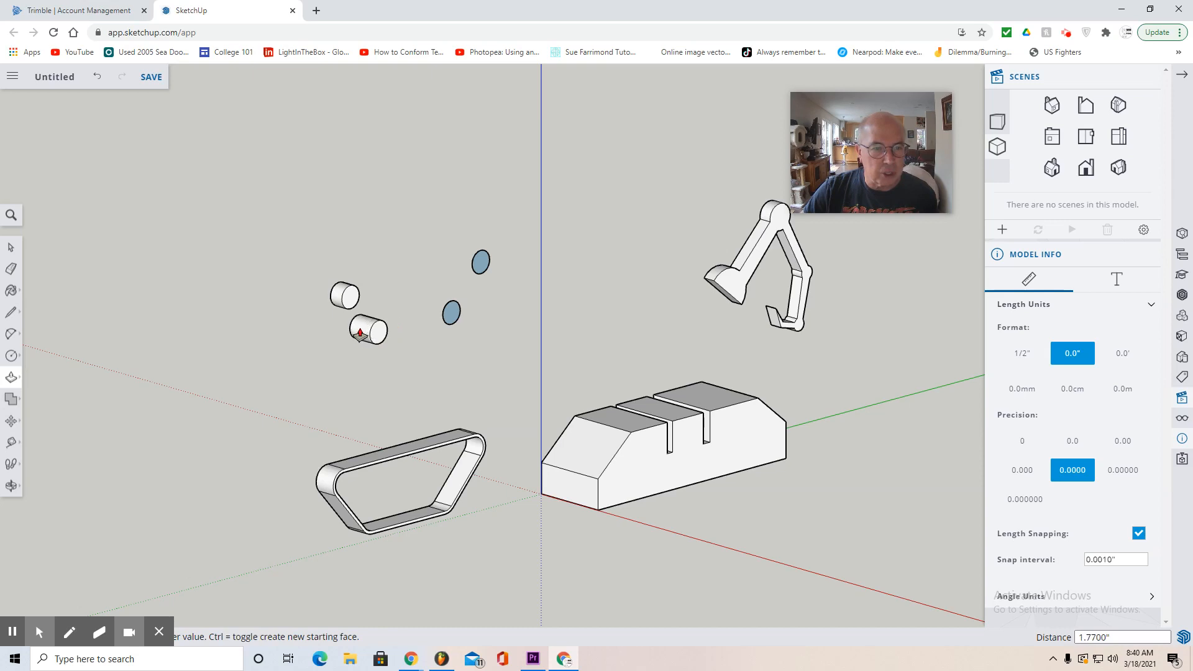
{"action": "key", "text": "Return"}
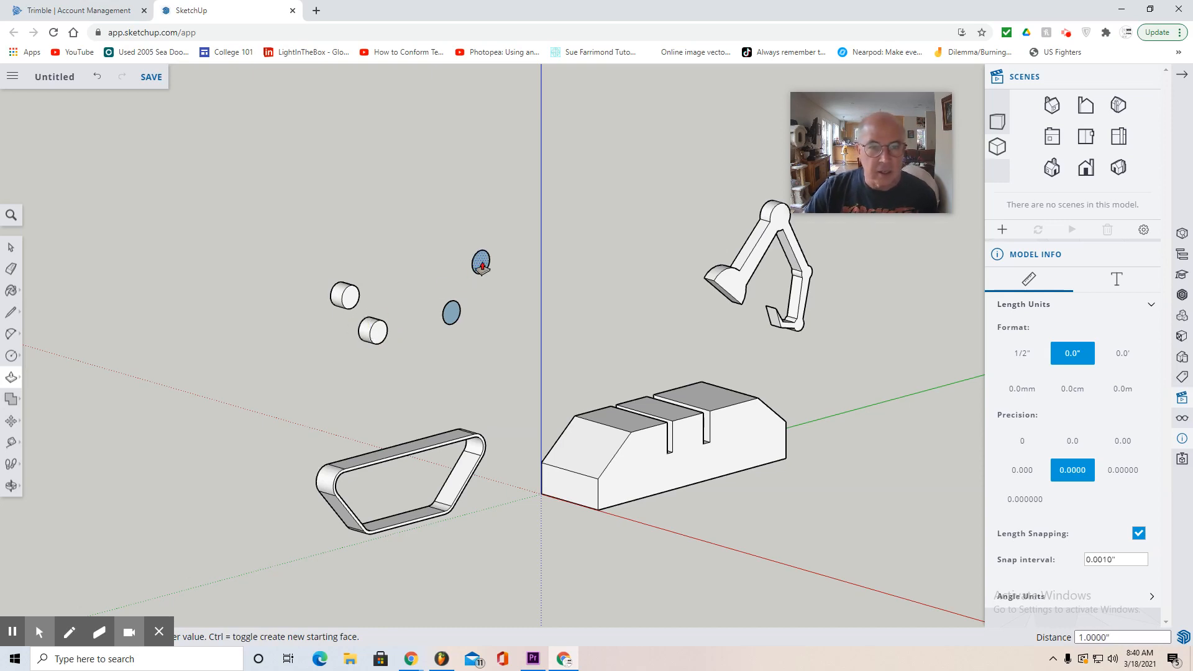
{"action": "left_click", "coordinate": [482, 265]}
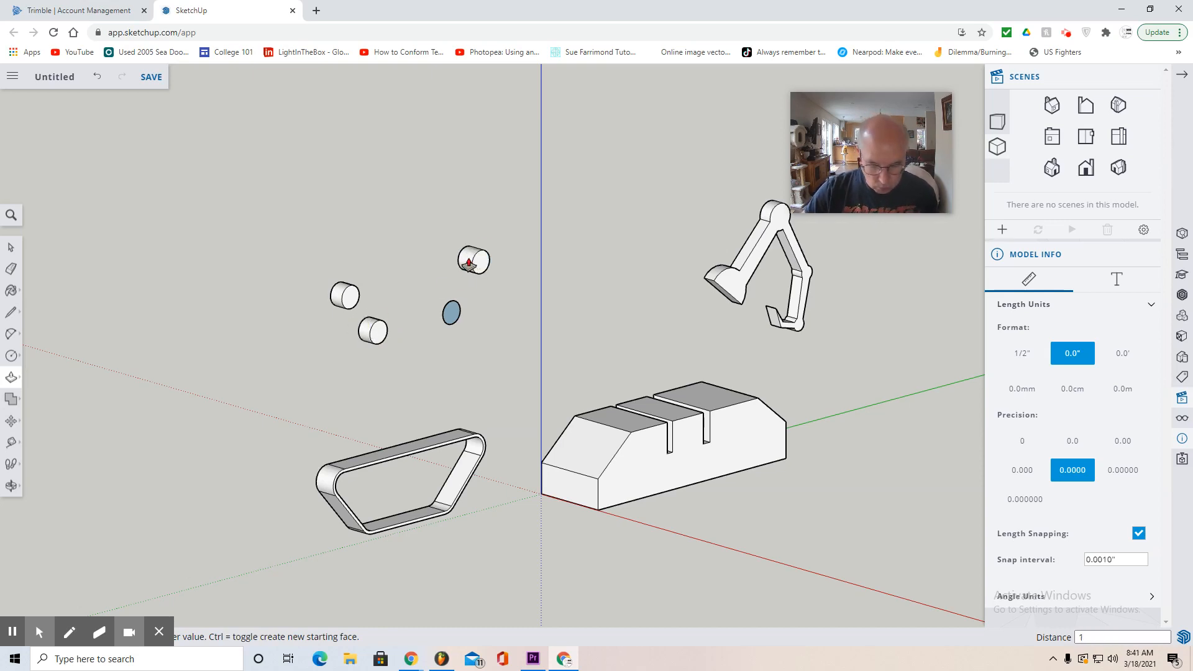
{"action": "left_click", "coordinate": [451, 312]}
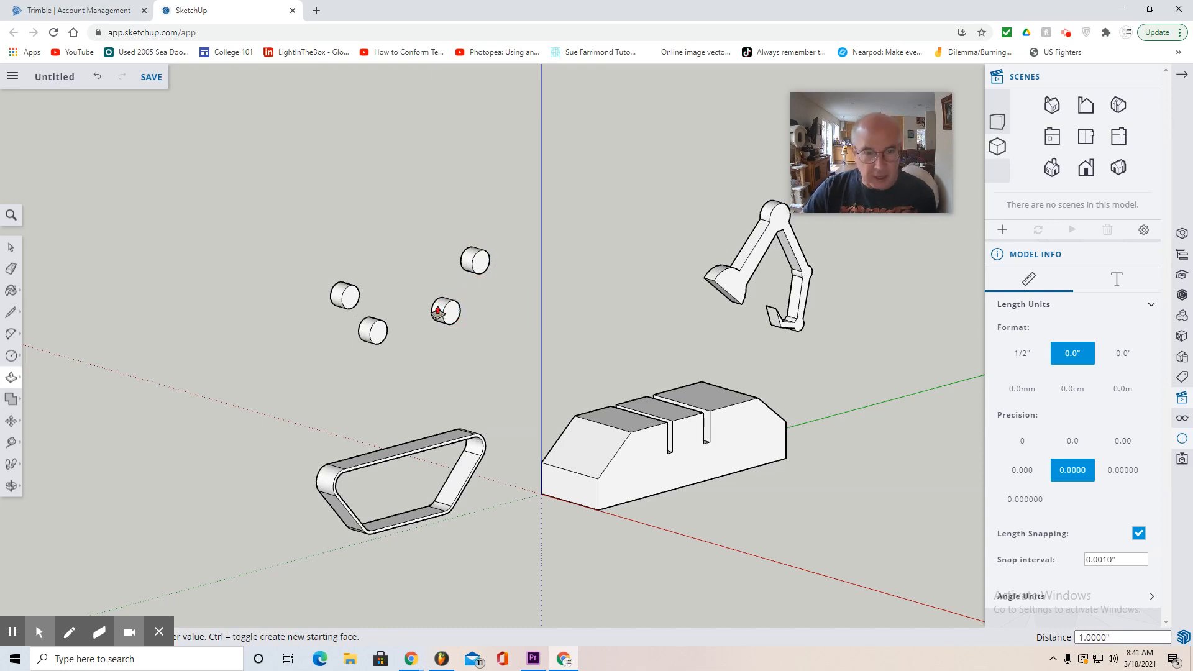
- Select all four wheels and move them together down about 11.87" into the corners of the track
{"action": "left_click", "coordinate": [1123, 144]}
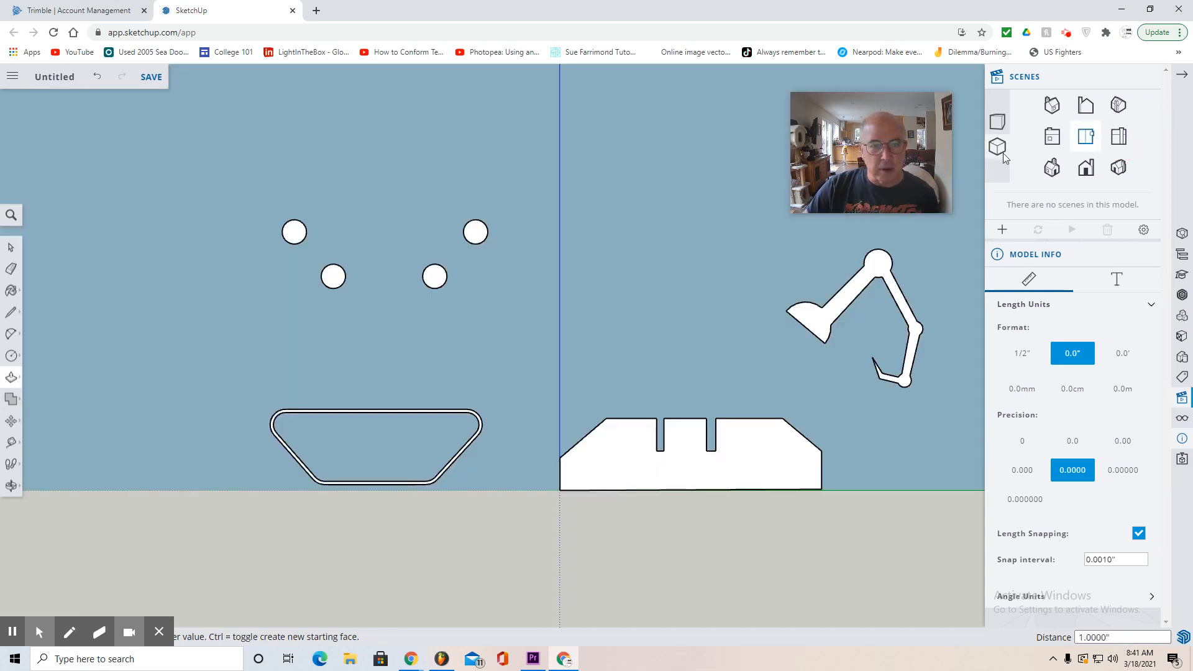
{"action": "left_click", "coordinate": [11, 247]}
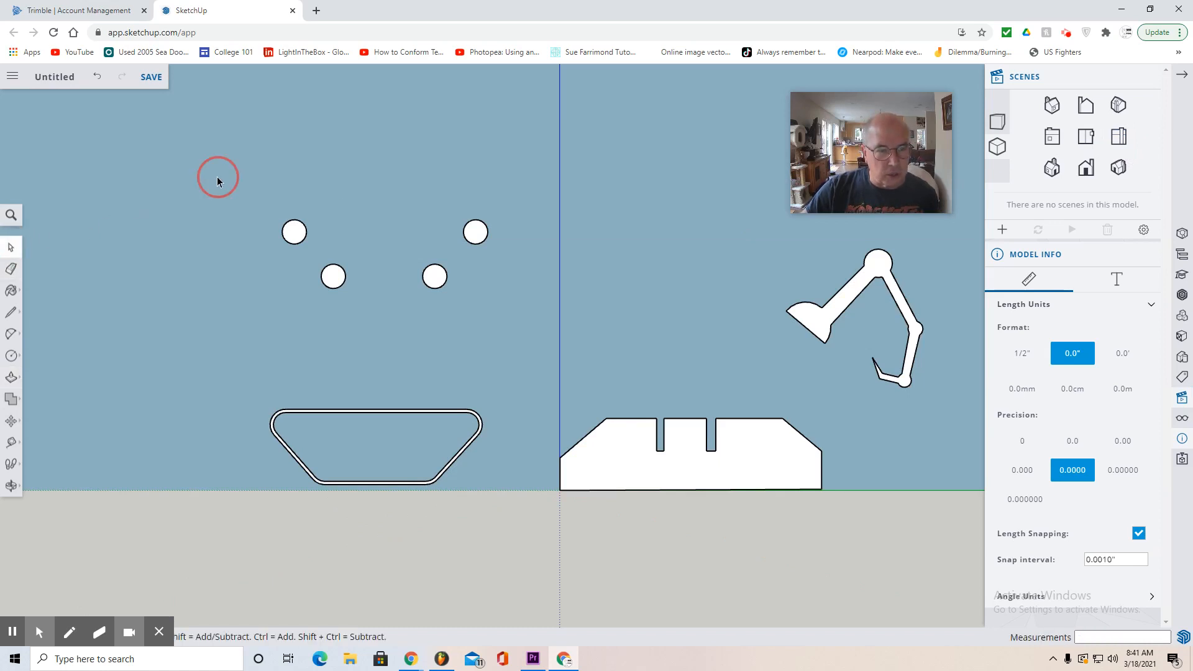
{"action": "left_click_drag", "start_coordinate": [218, 176], "coordinate": [537, 337]}
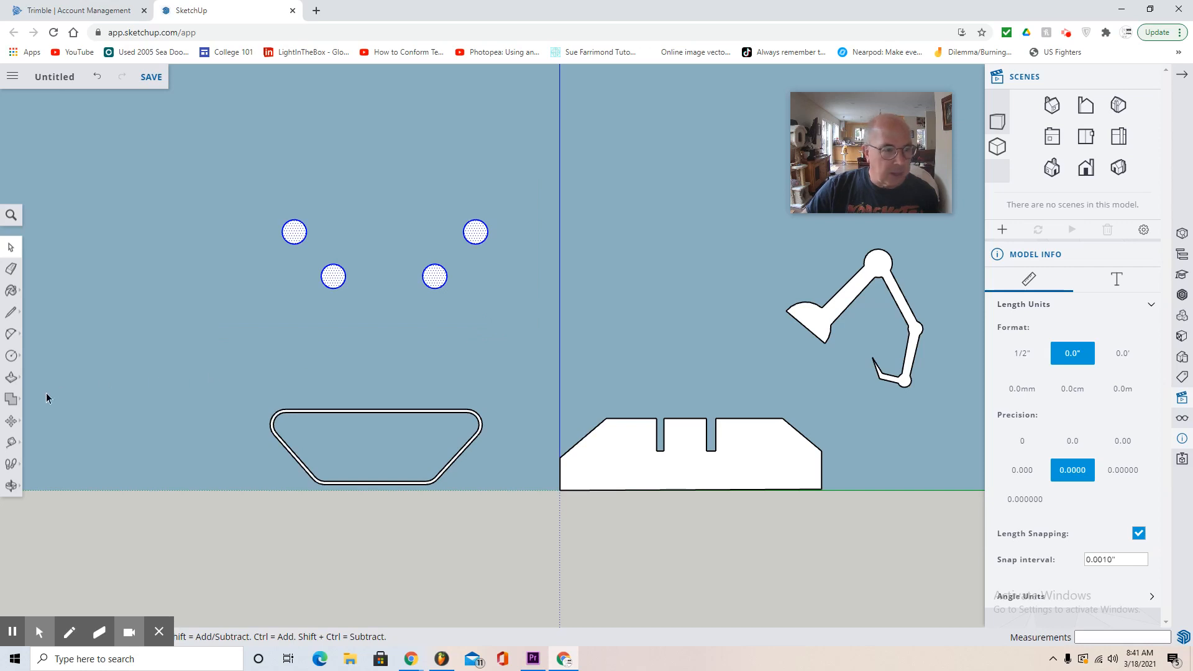
{"action": "left_click", "coordinate": [11, 423]}
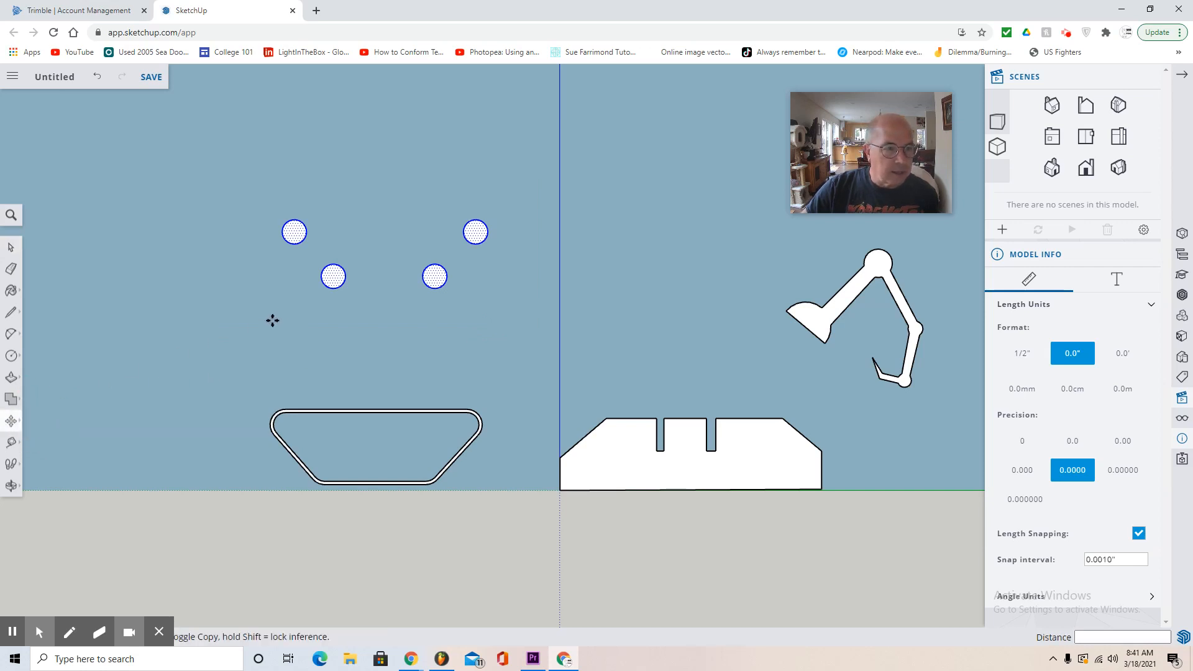
{"action": "left_click", "coordinate": [330, 286]}
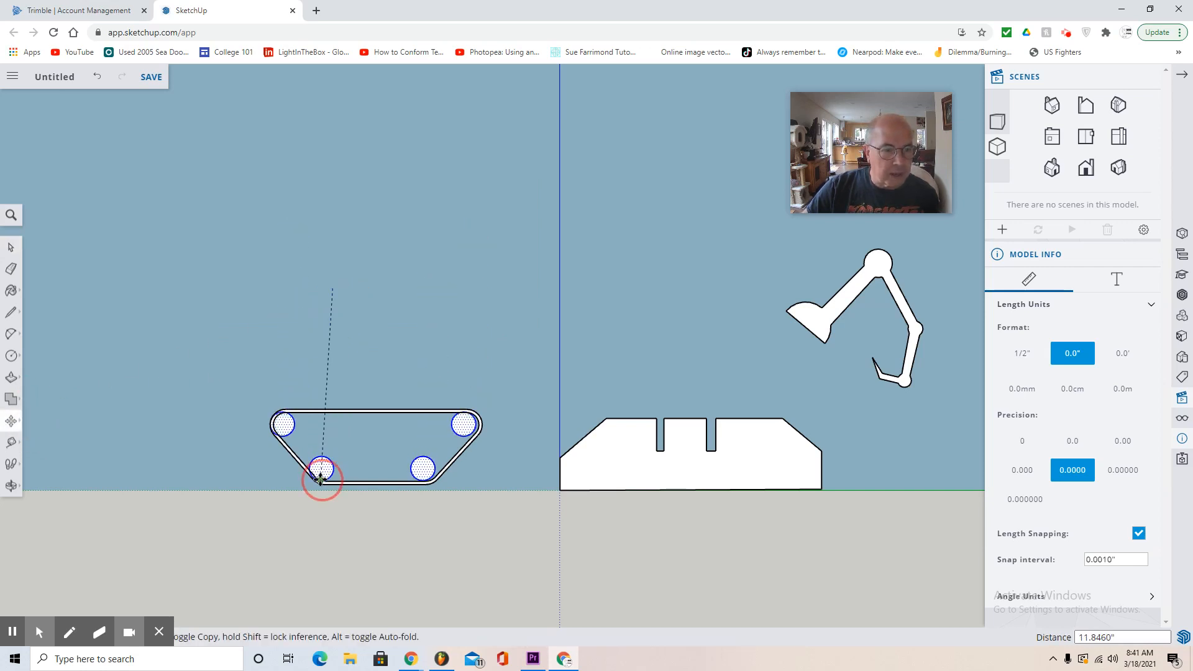
{"action": "left_click", "coordinate": [323, 480]}
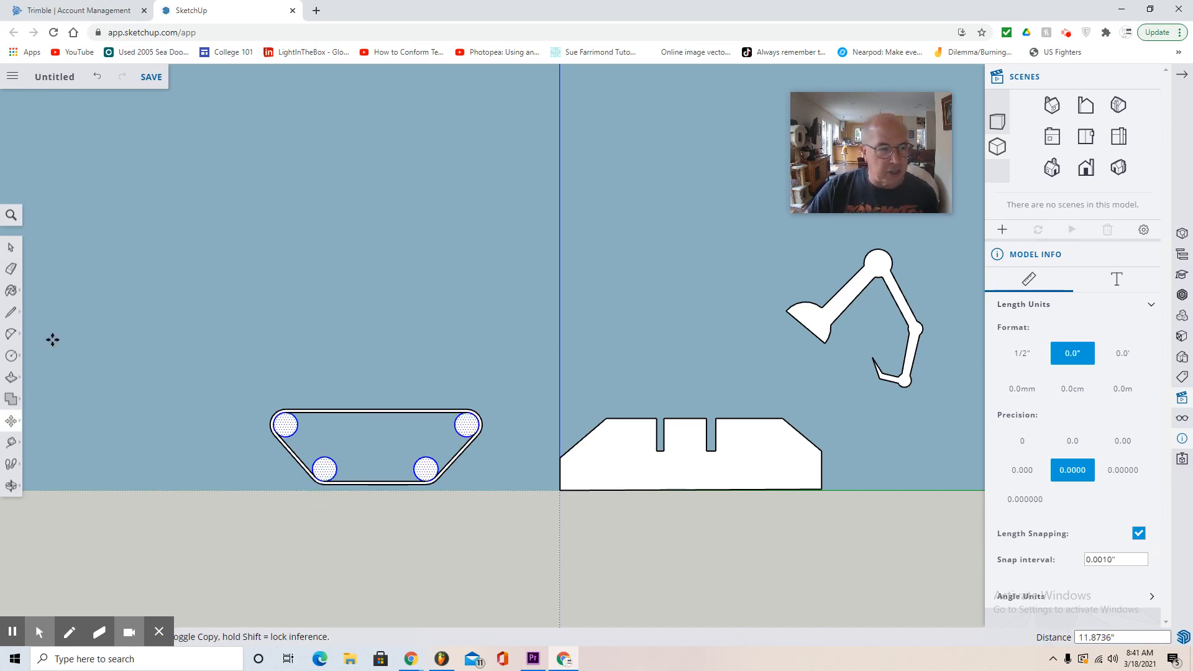
{"action": "left_click", "coordinate": [12, 250]}
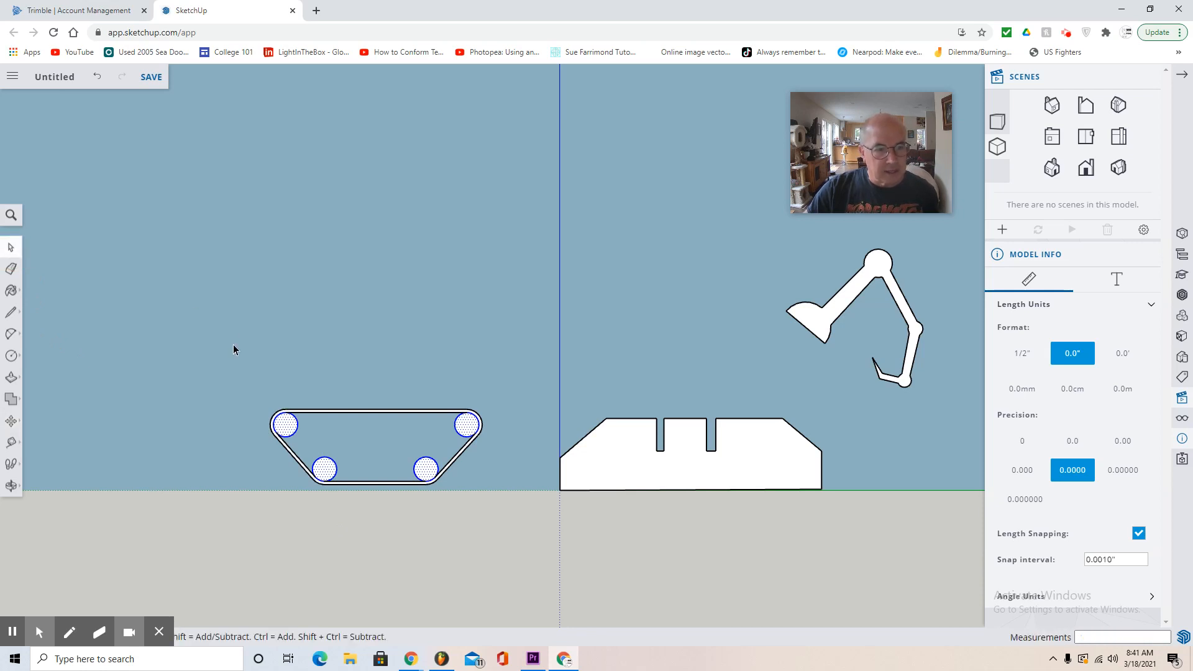
- Make the track and its four wheels a component with the definition "Tank Tread" and gluing set to Any
{"action": "left_click_drag", "start_coordinate": [233, 347], "coordinate": [508, 516]}
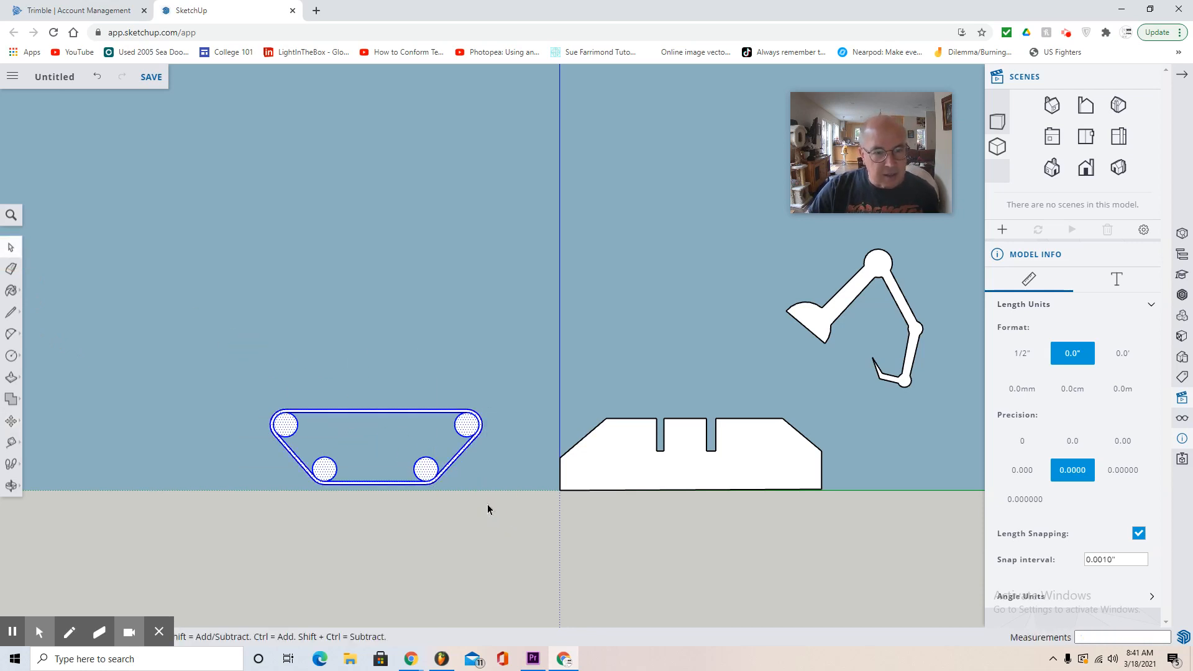
{"action": "right_click", "coordinate": [425, 472]}
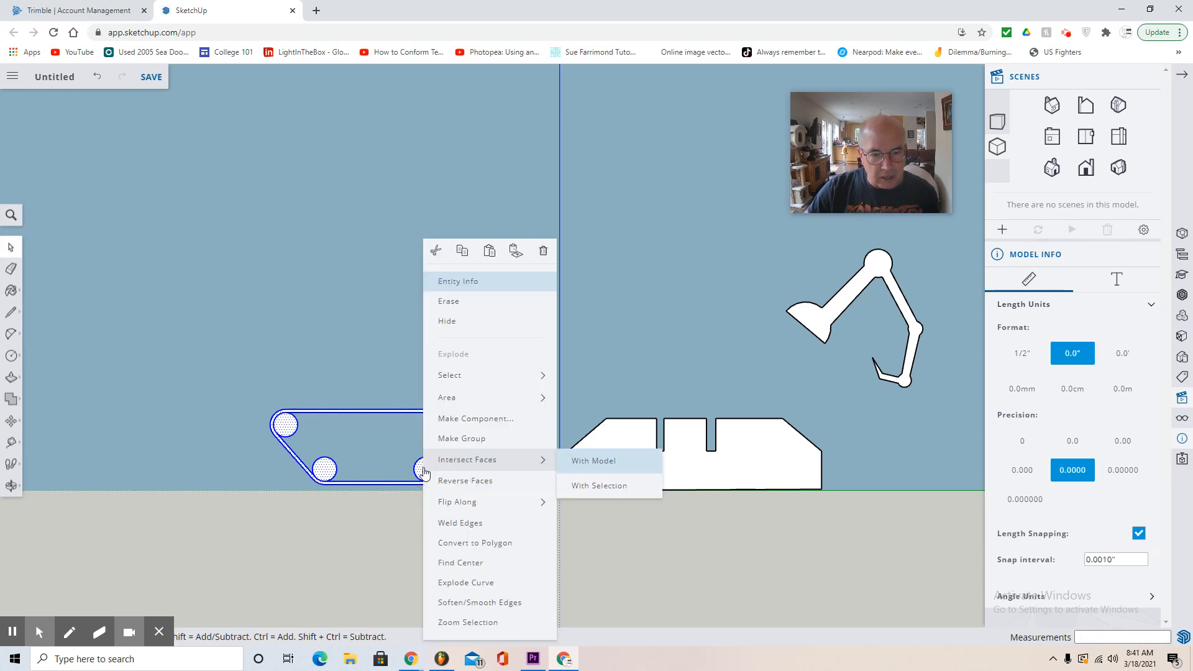
{"action": "left_click", "coordinate": [477, 418]}
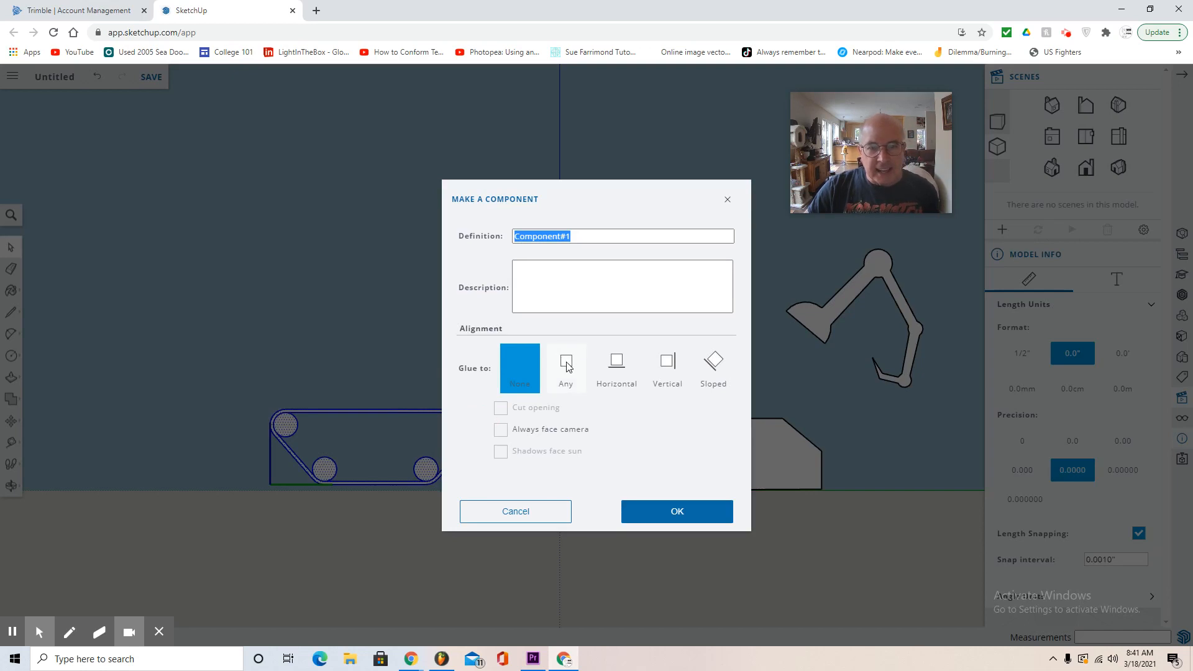
{"action": "left_click", "coordinate": [565, 363]}
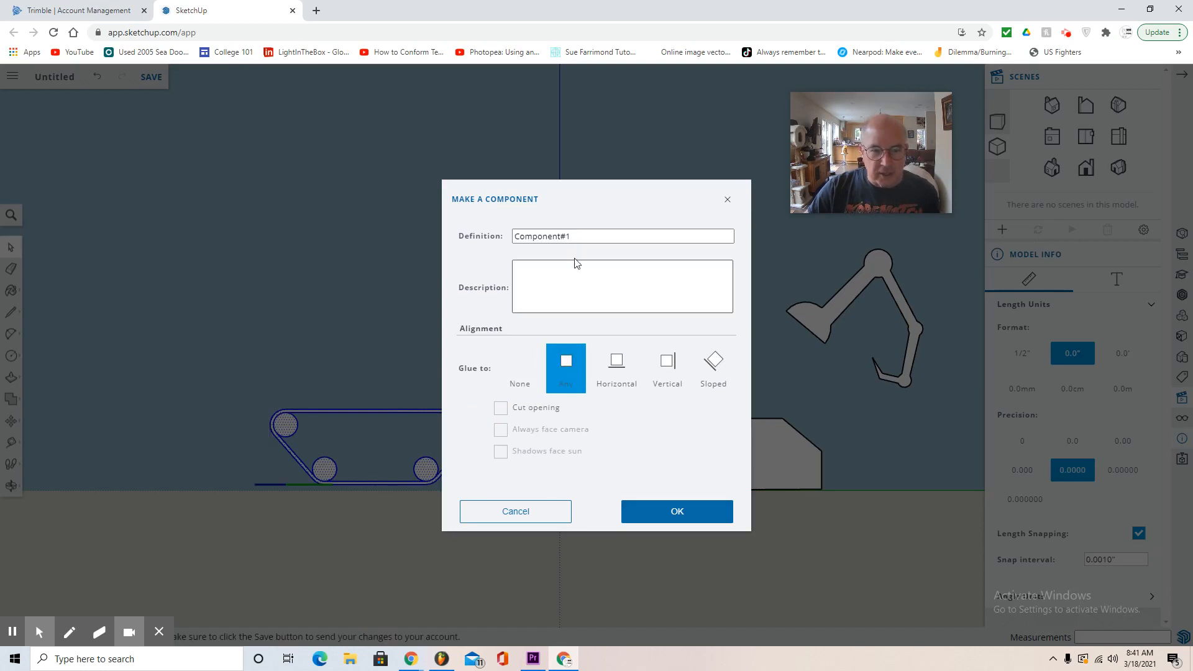
{"action": "mouse_move", "coordinate": [571, 238]}
{"action": "left_mouse_down"}
{"action": "mouse_move", "coordinate": [507, 238]}
{"action": "mouse_move", "coordinate": [582, 232]}
{"action": "left_mouse_up"}
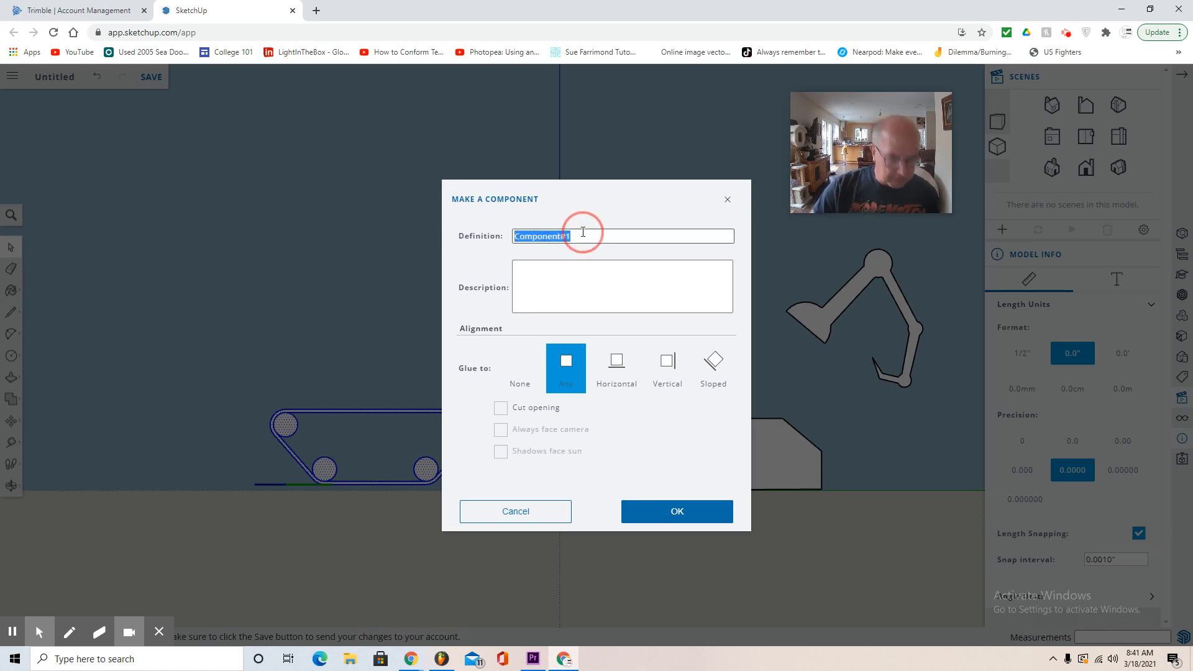
{"action": "type", "text": "Tank Tread"}
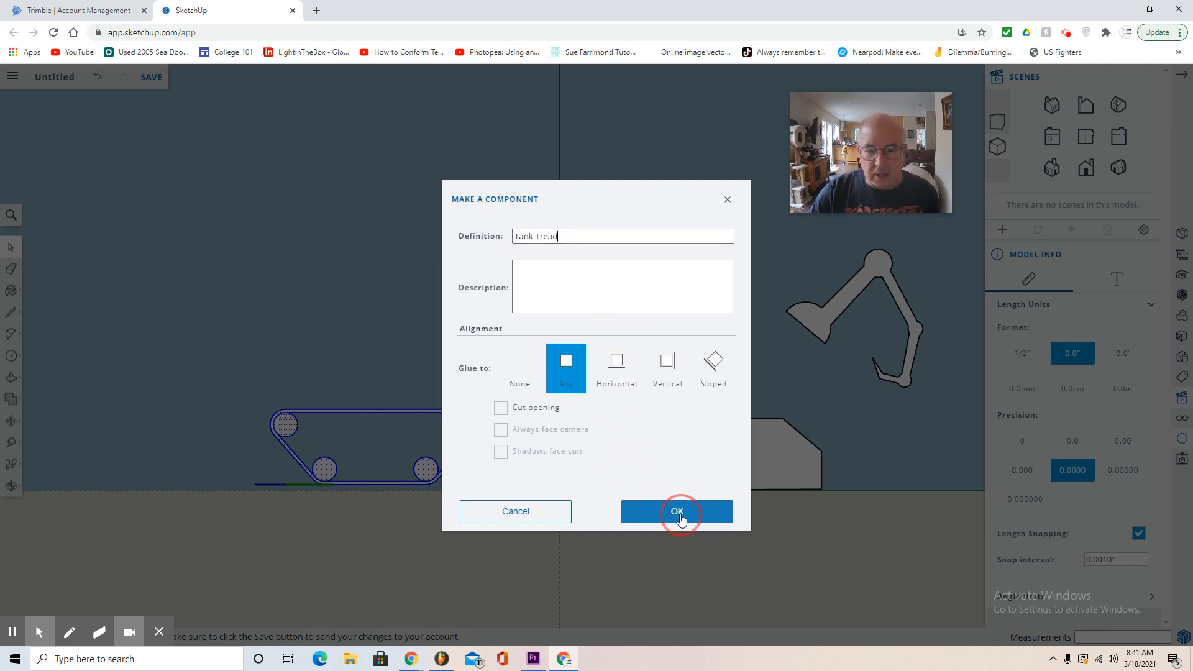
{"action": "left_click", "coordinate": [679, 513]}
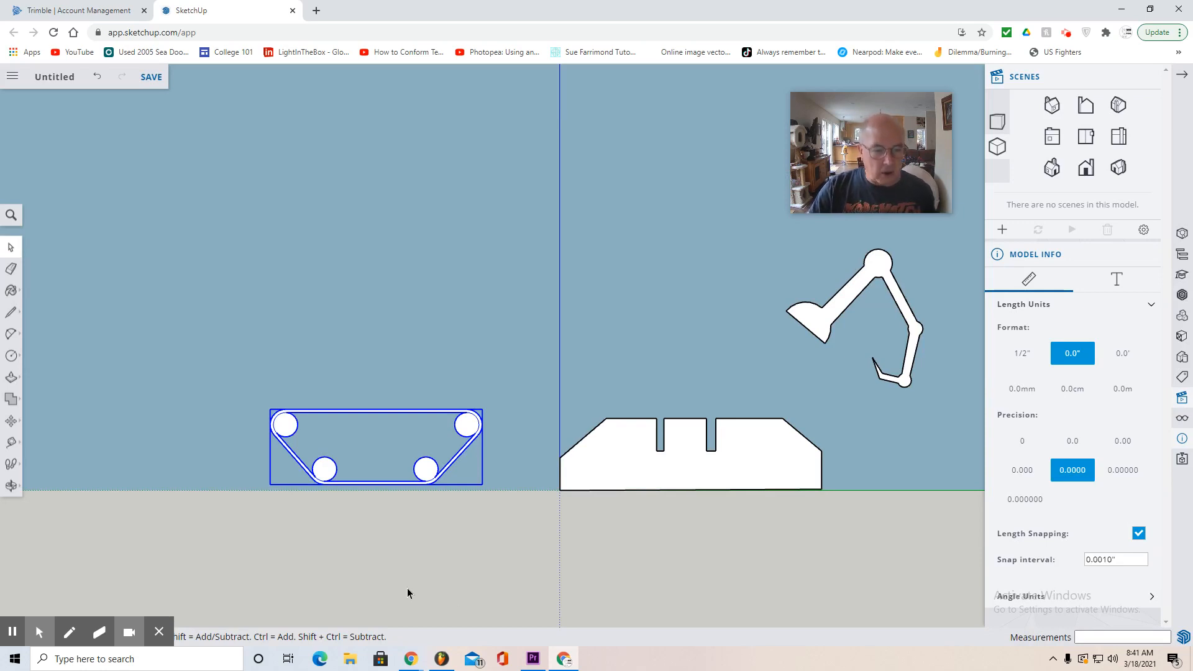
- Copy the tank tread component and place the duplicate directly above the original
{"action": "right_click", "coordinate": [320, 479]}
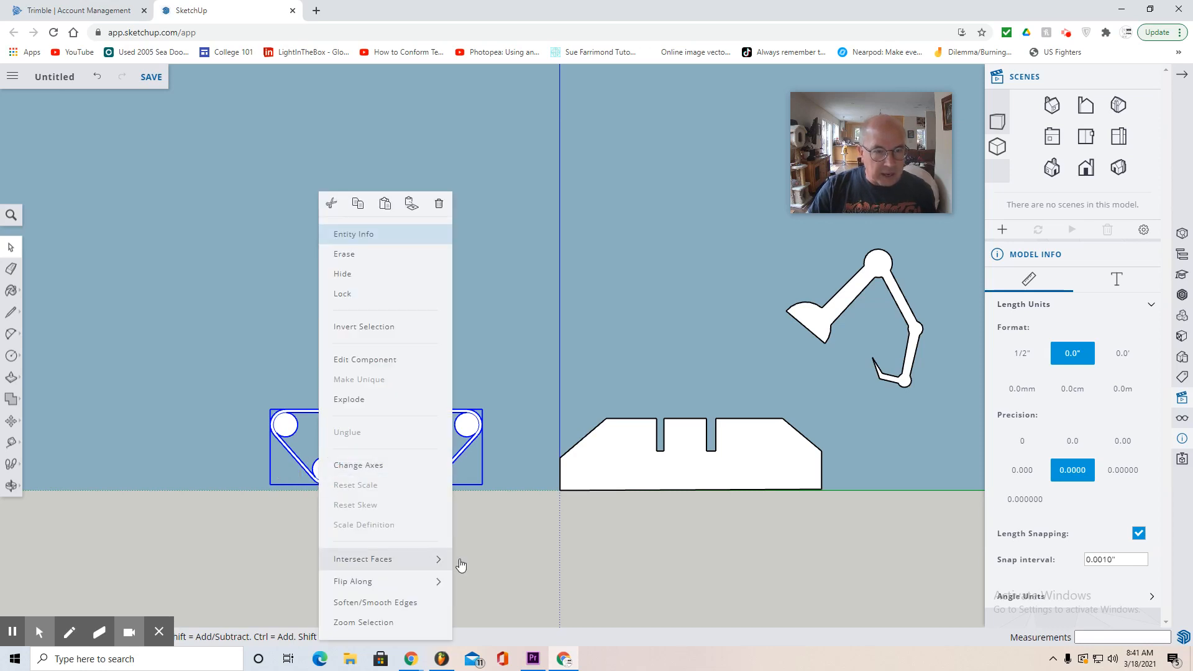
{"action": "left_click", "coordinate": [491, 531]}
{"action": "left_click", "coordinate": [432, 476]}
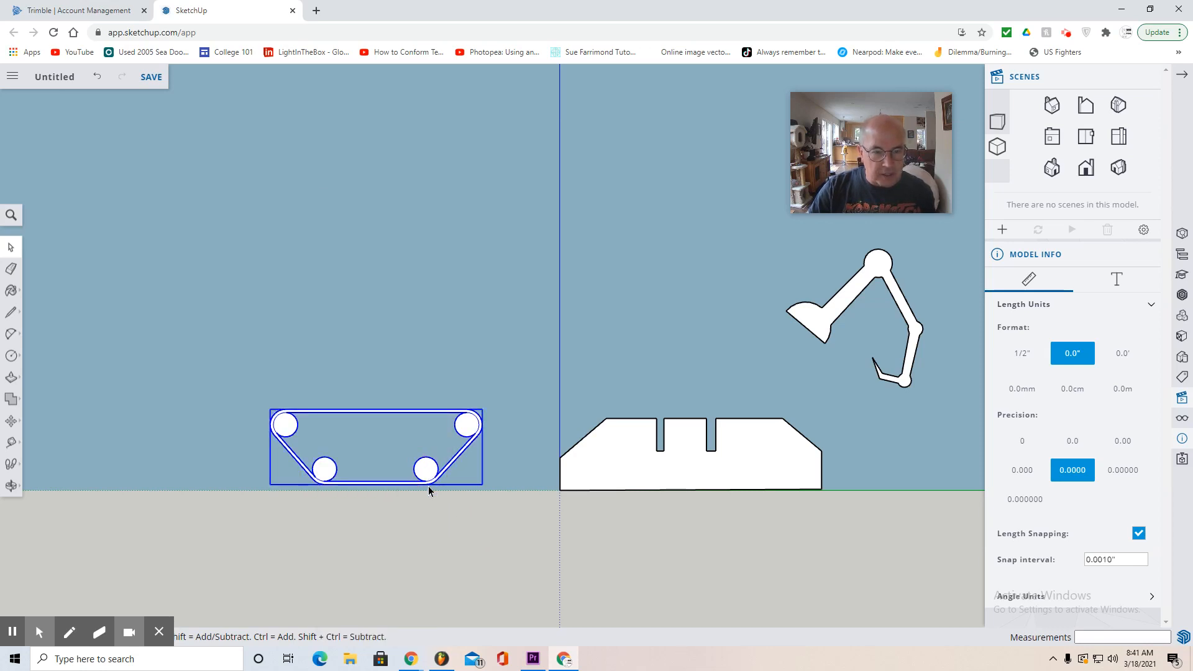
{"action": "key", "text": "ctrl+c"}
{"action": "key", "text": "ctrl+v"}
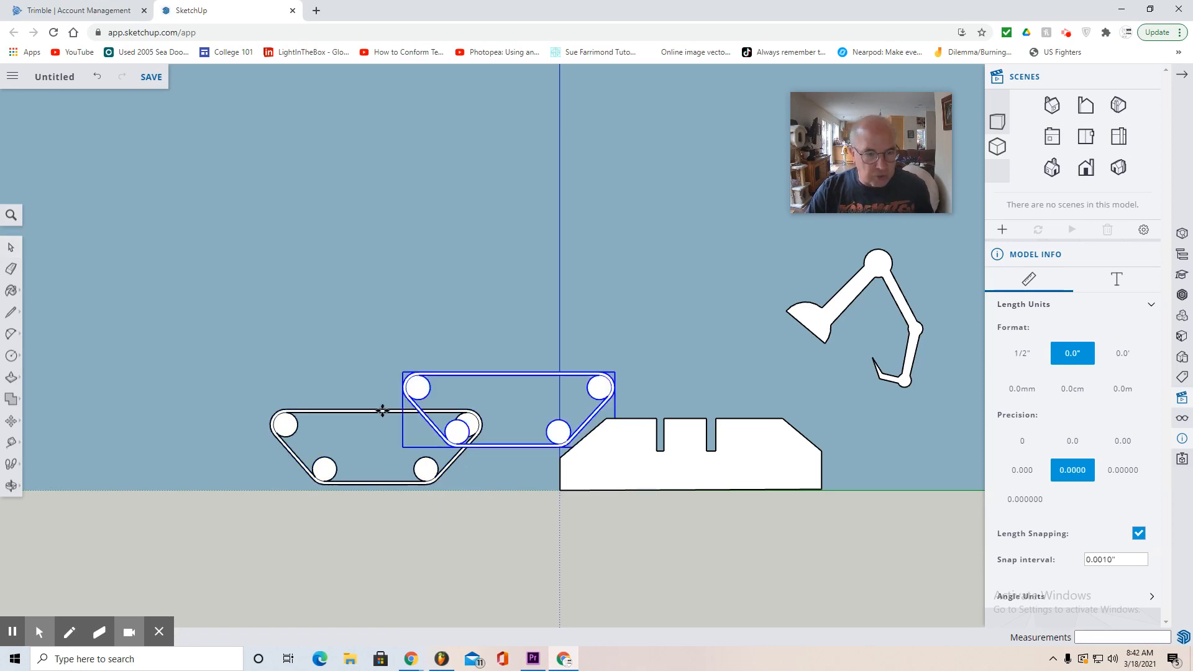
{"action": "left_click", "coordinate": [271, 305]}
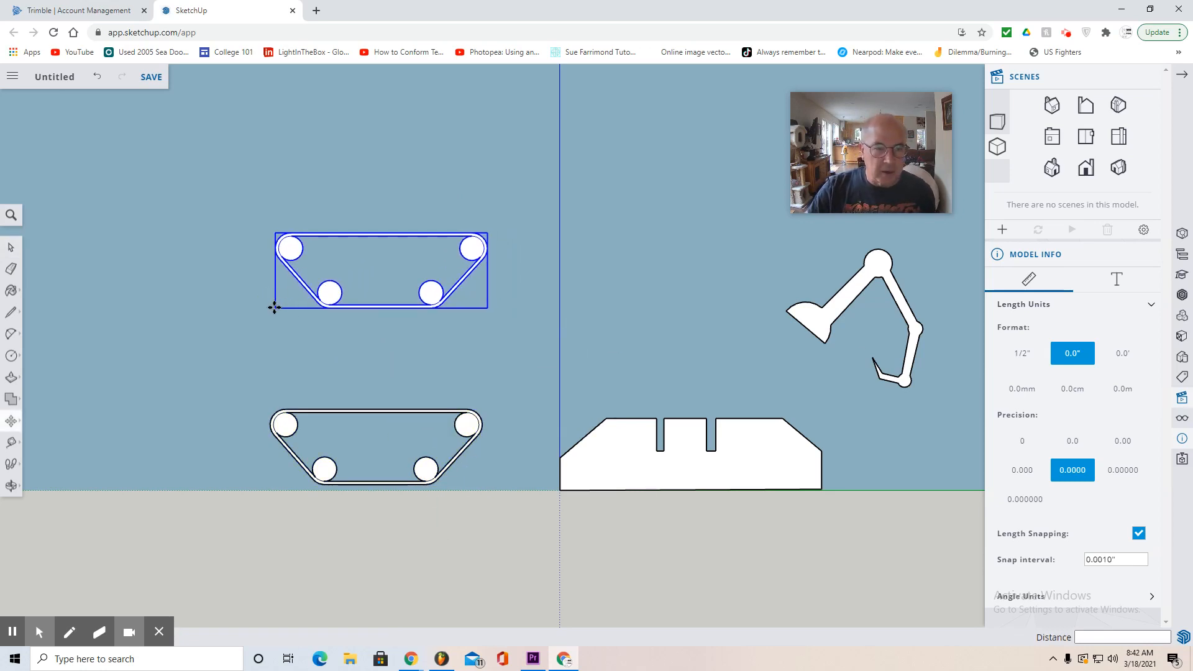
- Flip the upper tread copy along the component's red axis and check its orientation from several angles
{"action": "right_click", "coordinate": [330, 300]}
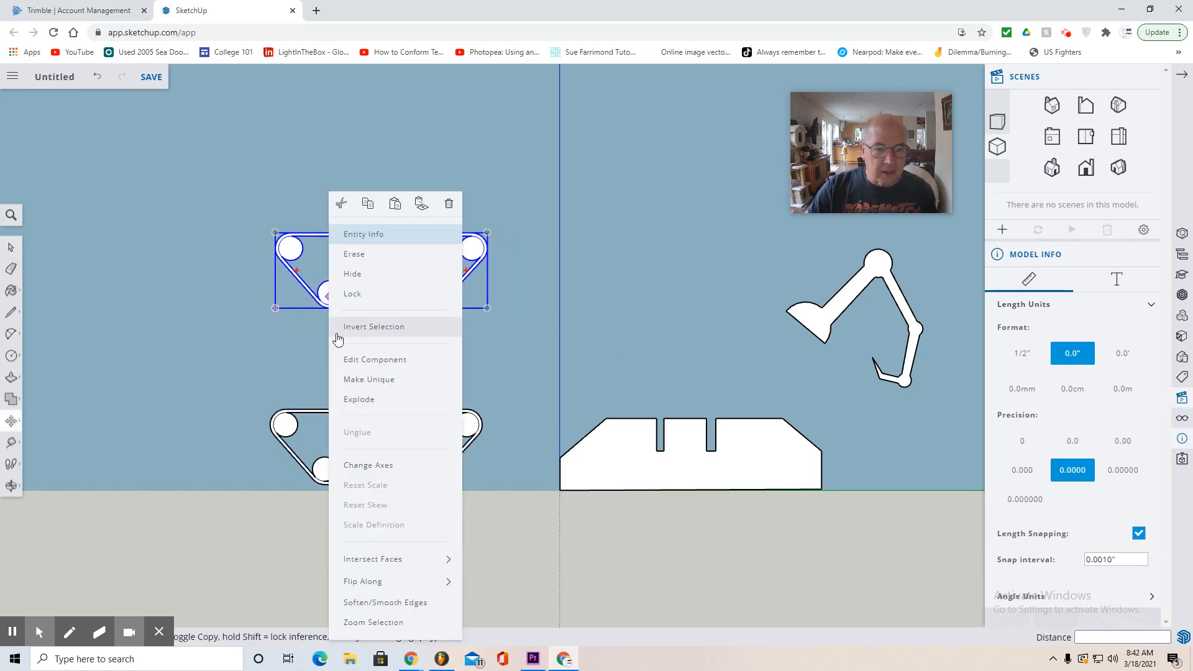
{"action": "mouse_move", "coordinate": [376, 585]}
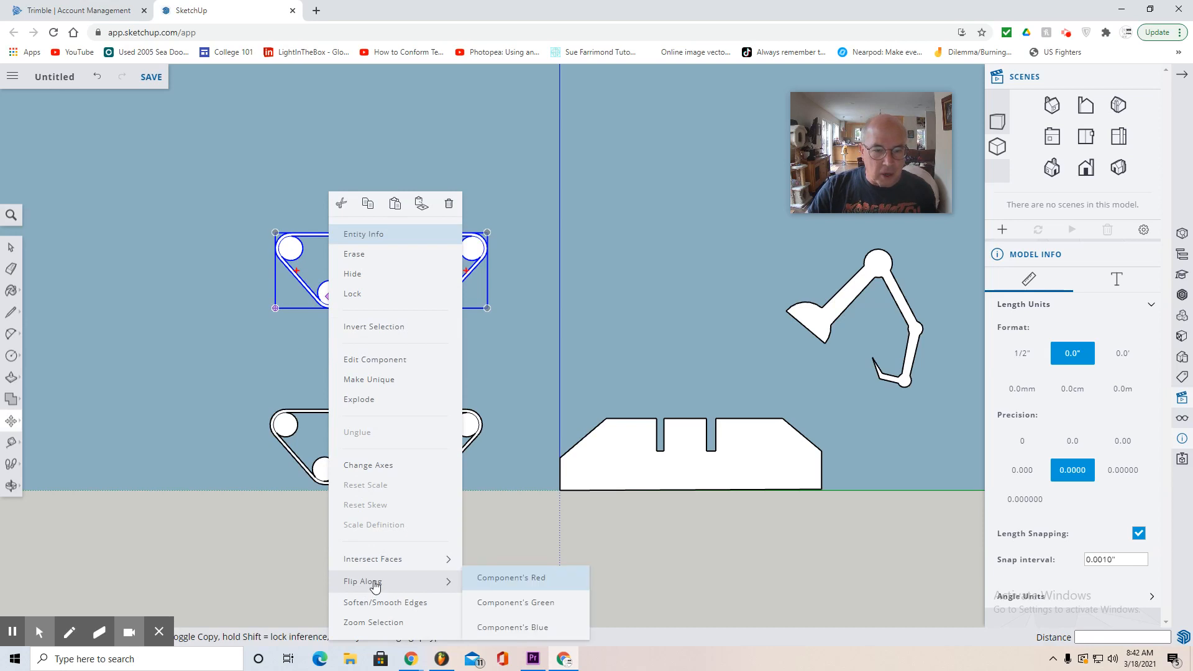
{"action": "left_click", "coordinate": [511, 578]}
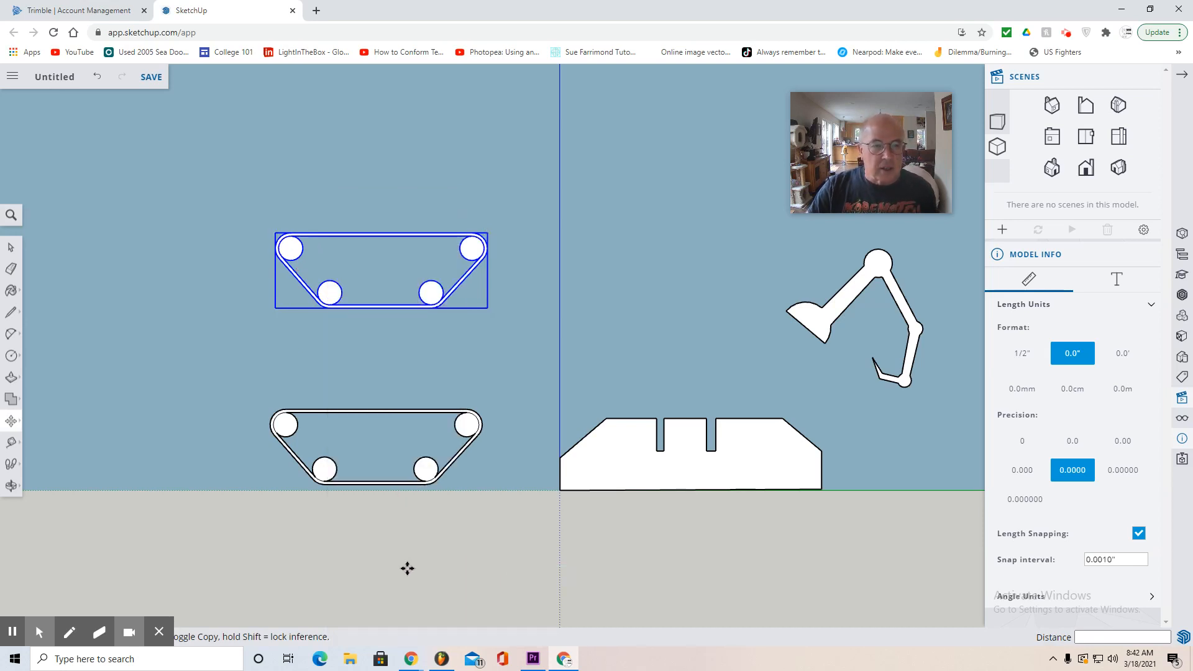
{"action": "left_click", "coordinate": [11, 485]}
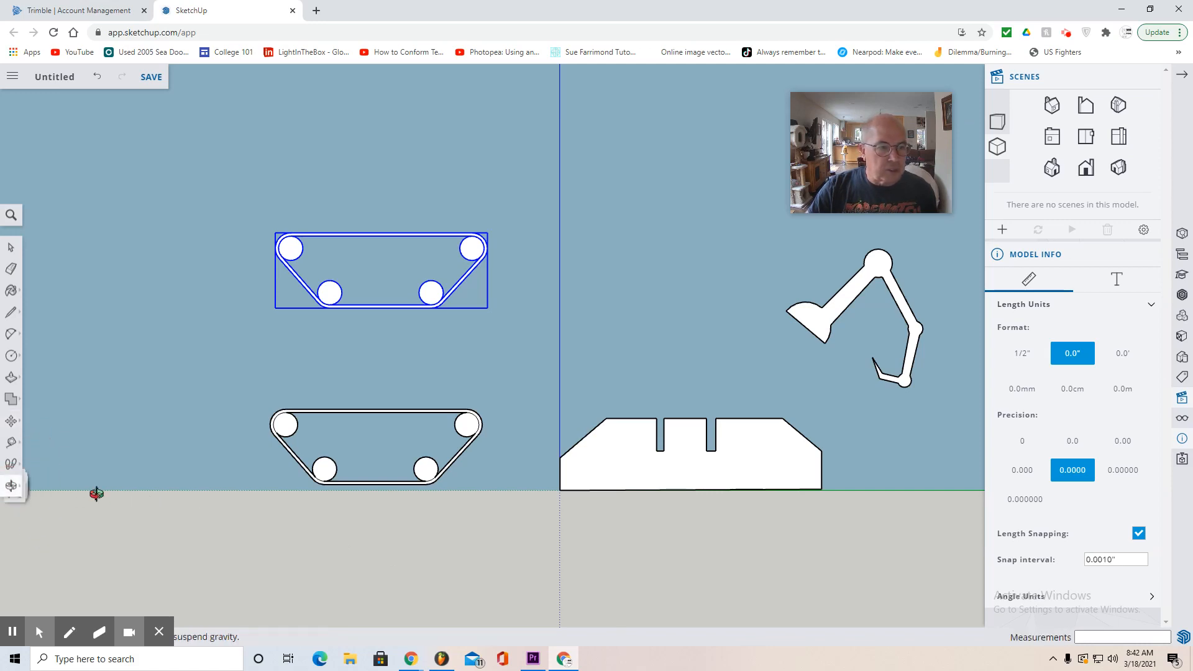
{"action": "left_click_drag", "start_coordinate": [103, 470], "coordinate": [802, 580]}
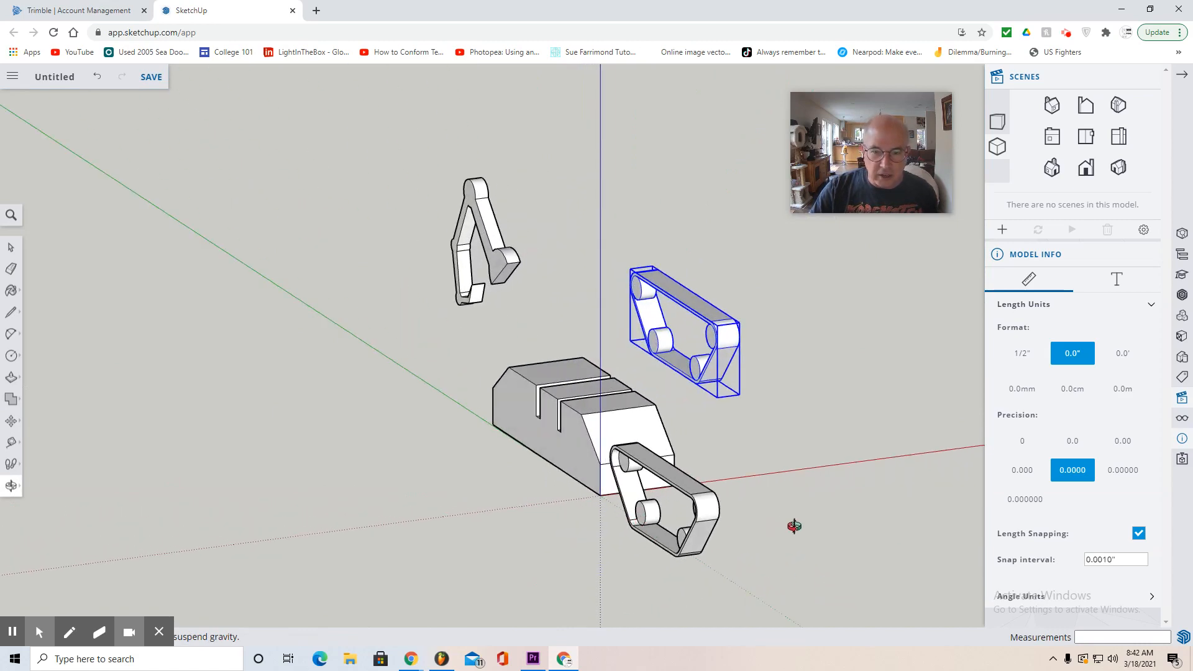
{"action": "left_click_drag", "start_coordinate": [793, 526], "coordinate": [372, 503]}
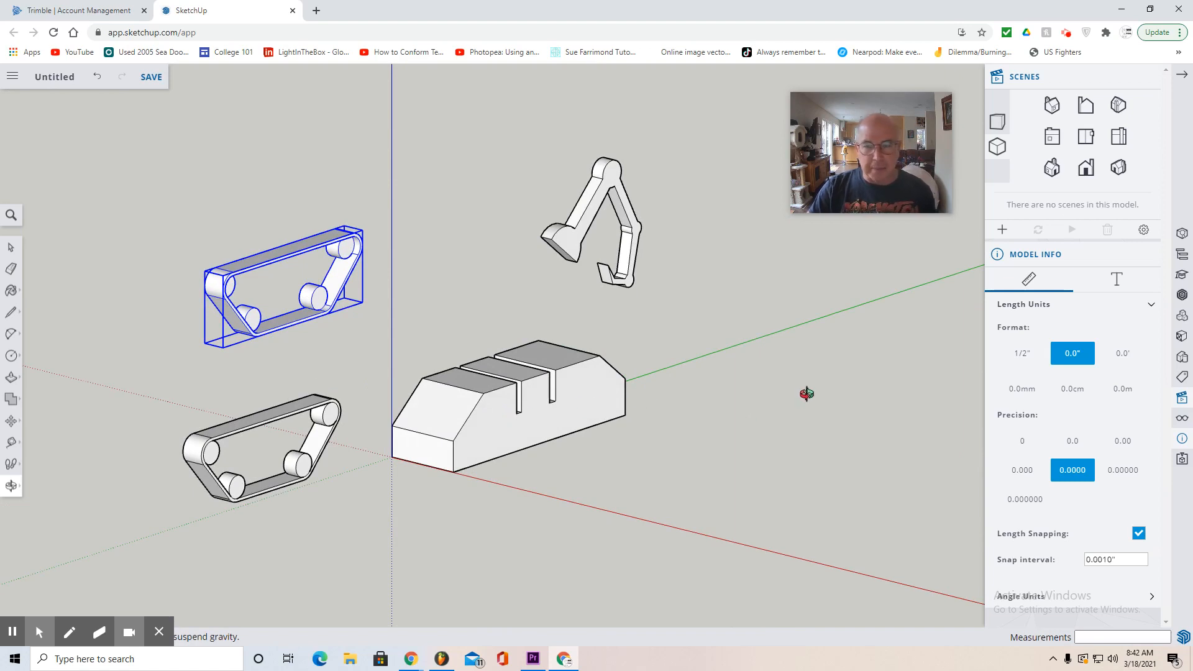
- In plan view, move the flipped tread copy about 13.61" to sit beside the long outer side of the slotted block
{"action": "left_click", "coordinate": [1121, 140]}
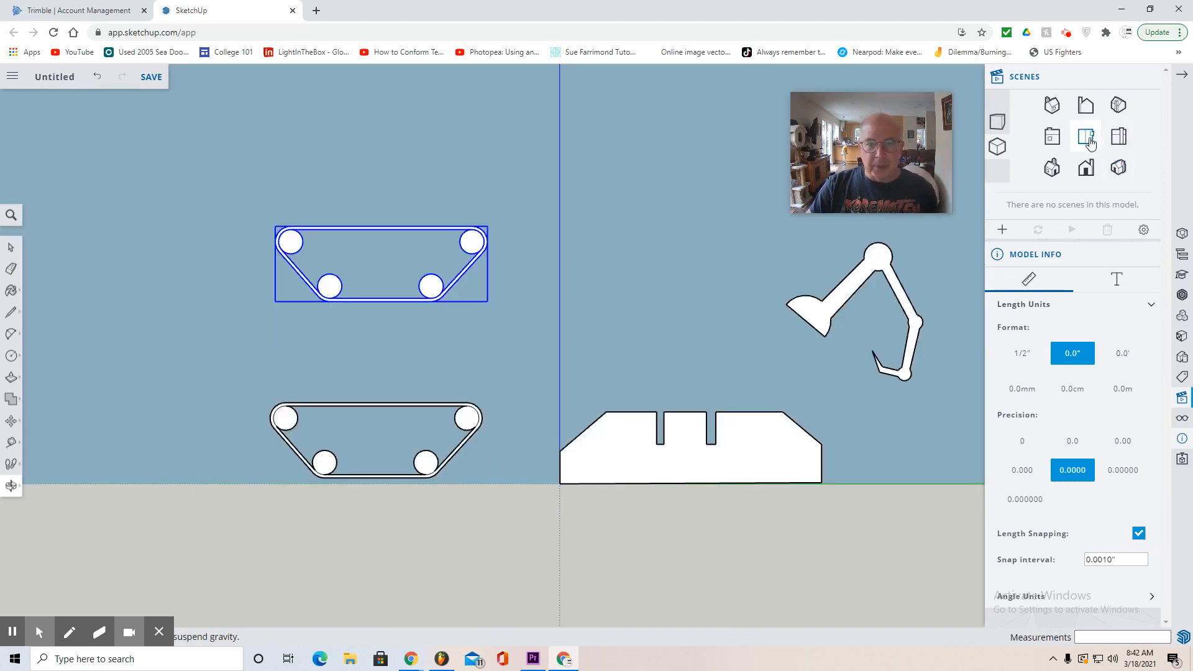
{"action": "left_click", "coordinate": [1086, 138]}
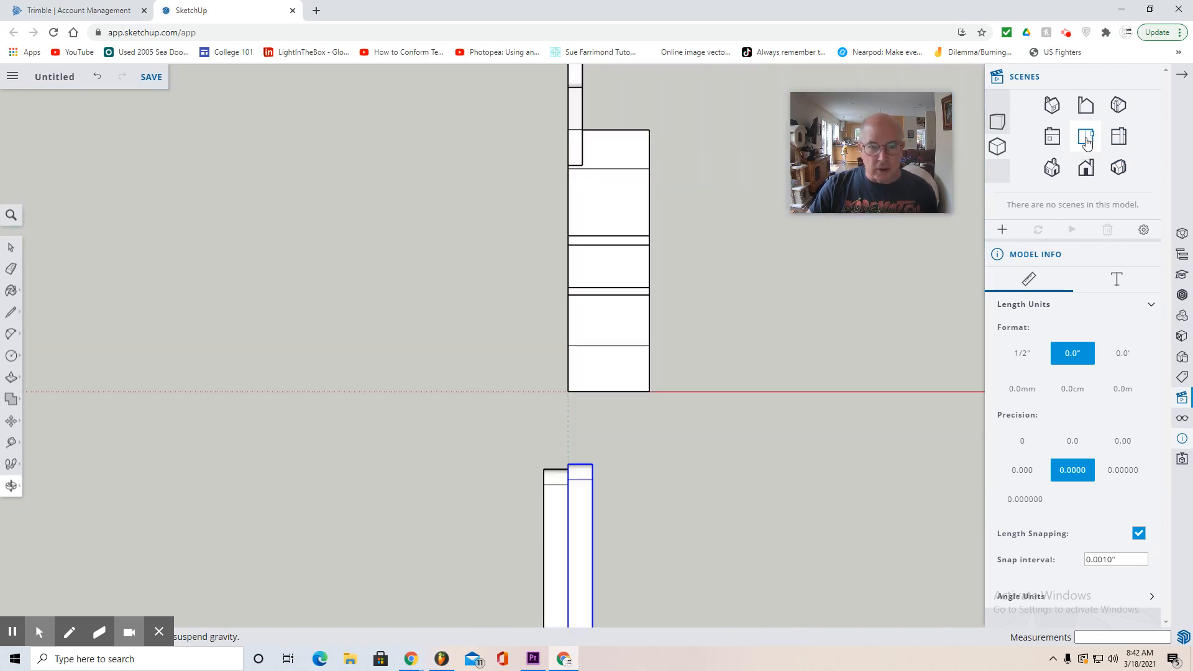
{"action": "middle_click_drag", "start_coordinate": [812, 386], "coordinate": [638, 477]}
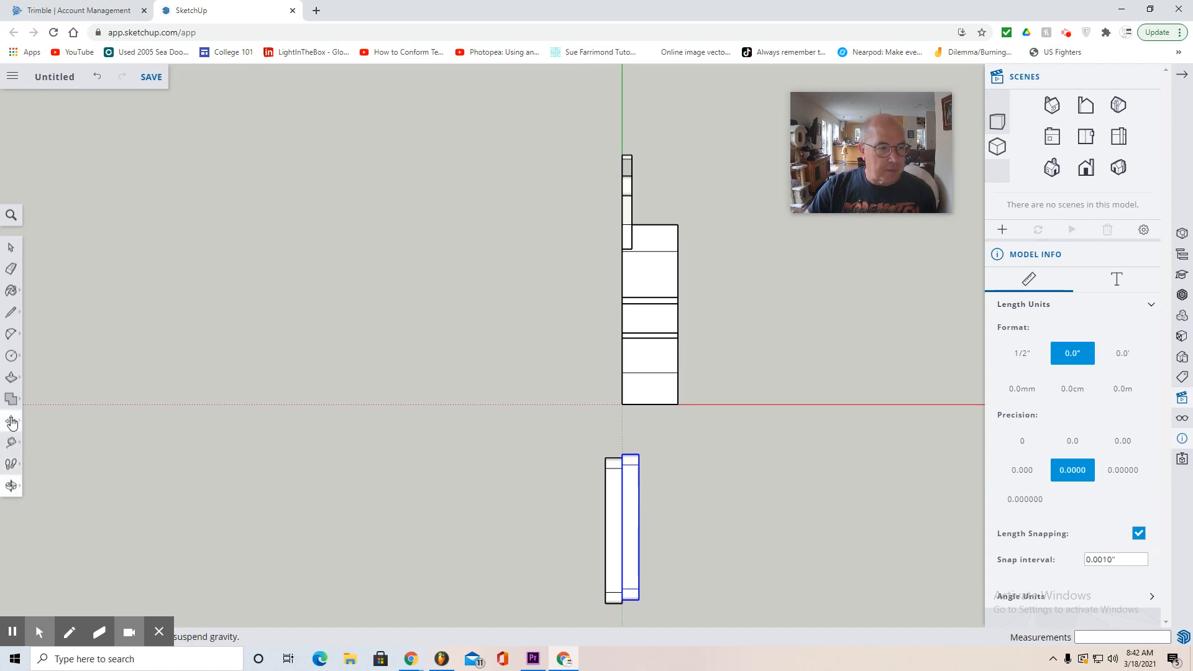
{"action": "left_click", "coordinate": [11, 421]}
{"action": "left_click_drag", "start_coordinate": [639, 494], "coordinate": [705, 465]}
- Move the flipped tread about 0.435" sideways so it sits flush against the slotted block, and check it in side view
{"action": "left_click", "coordinate": [1118, 136]}
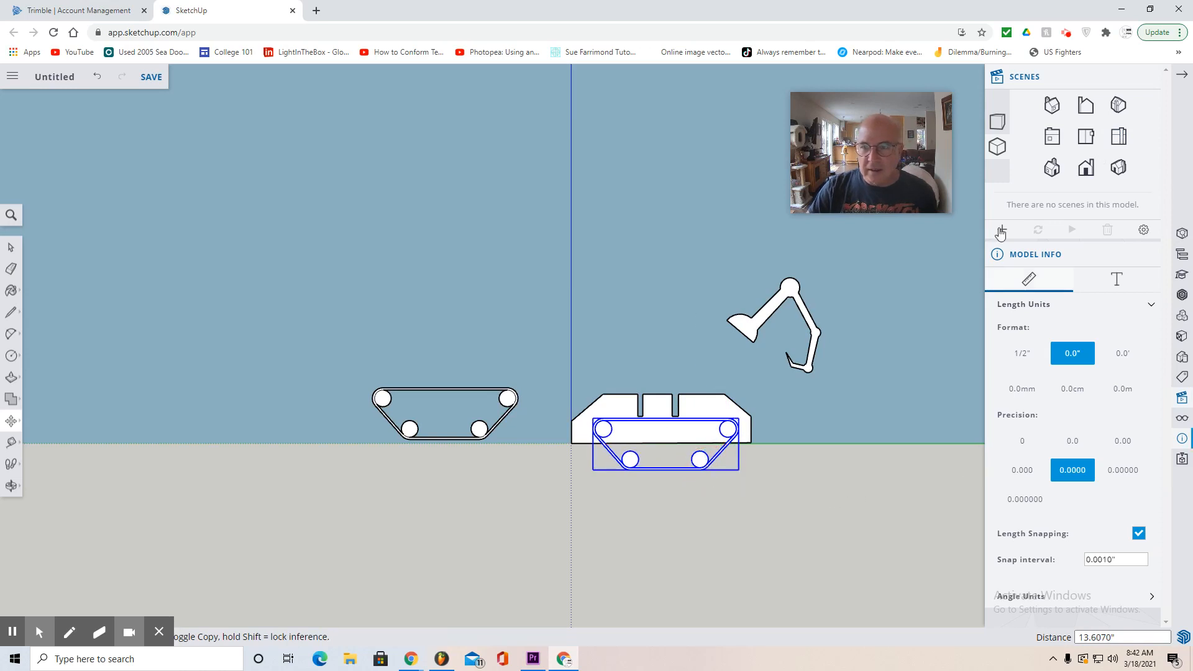
{"action": "left_click", "coordinate": [11, 486]}
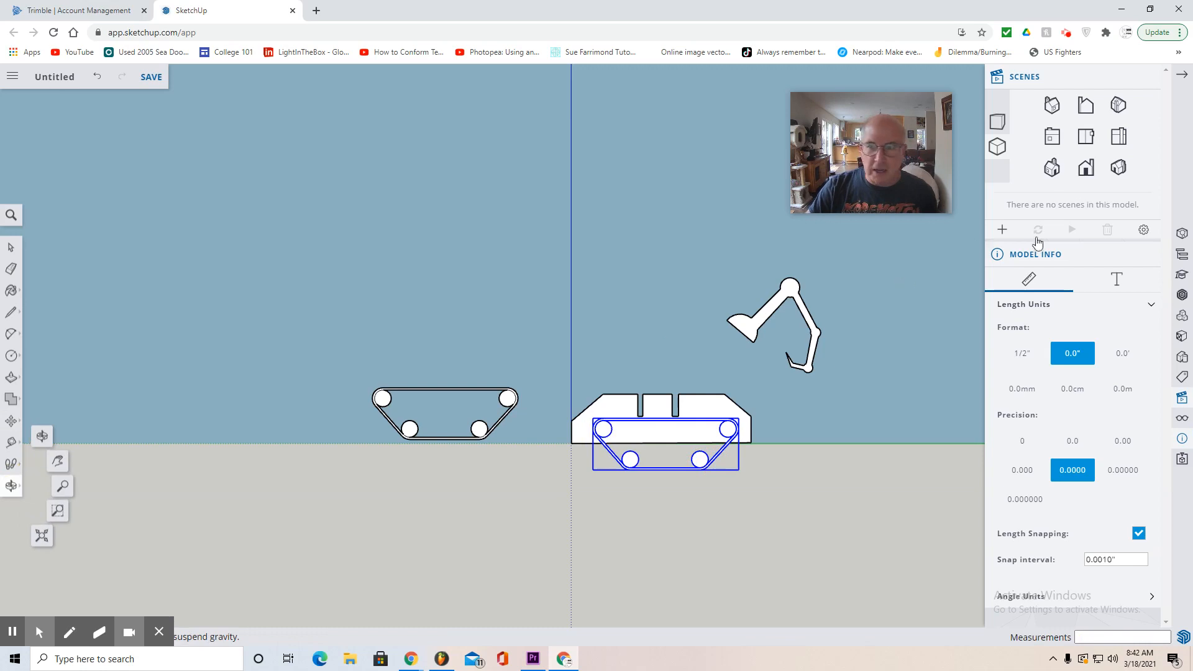
{"action": "left_click", "coordinate": [1085, 136]}
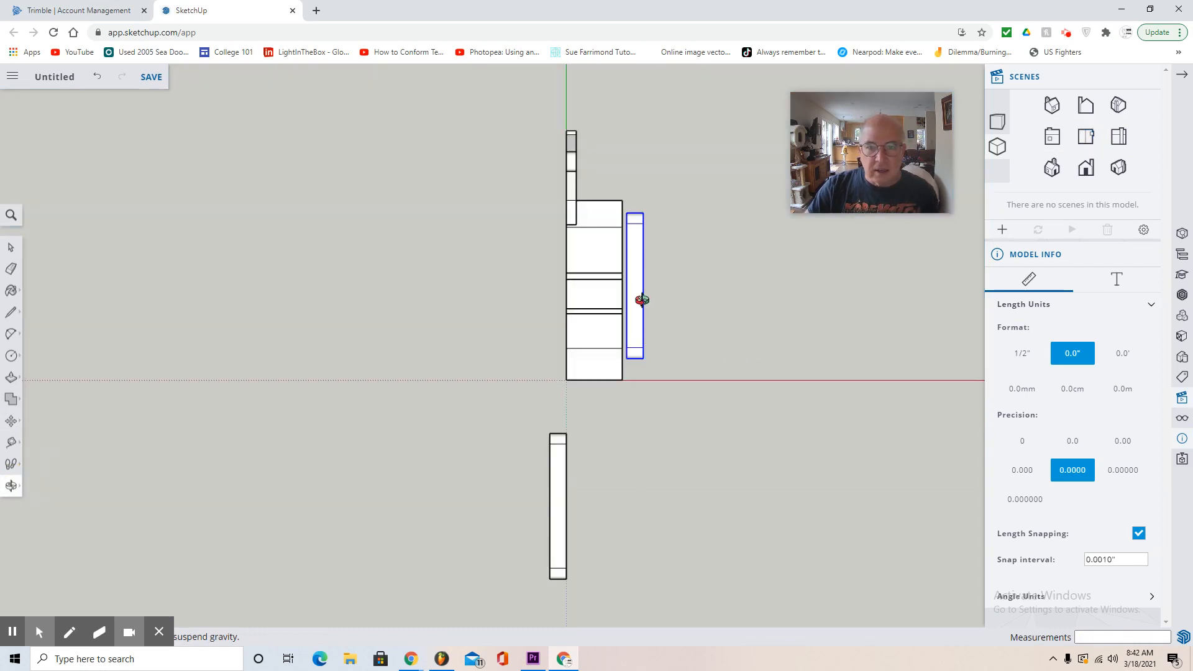
{"action": "scroll", "coordinate": [642, 300], "scroll_direction": "up", "scroll_amount": 5}
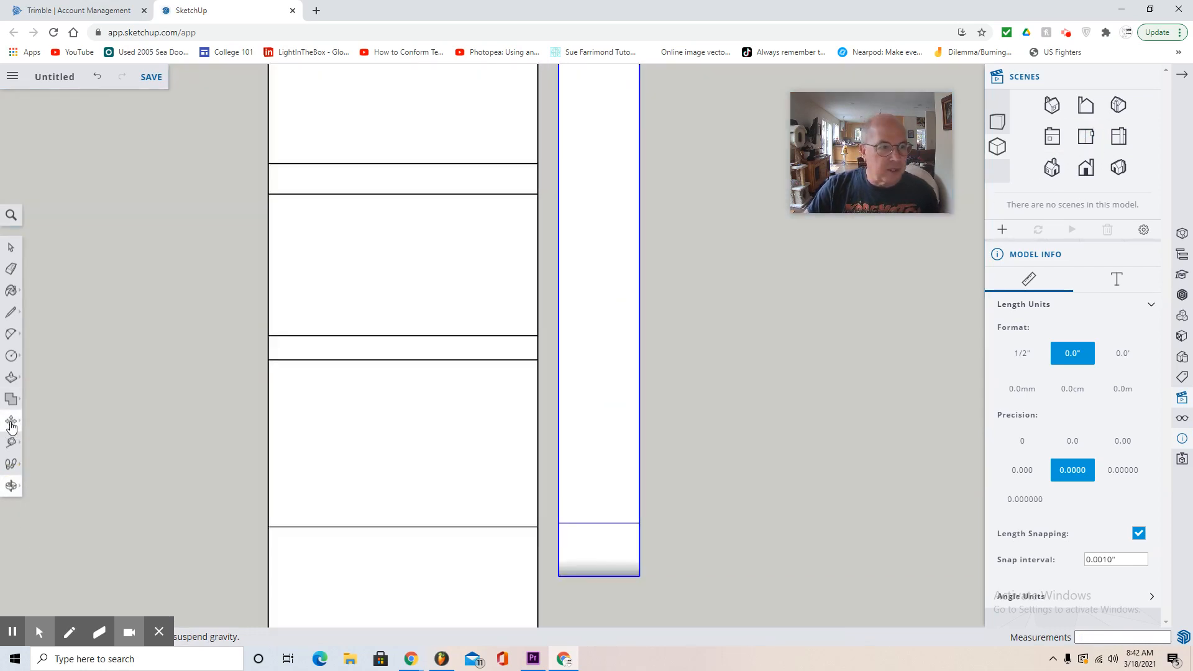
{"action": "left_click", "coordinate": [11, 422]}
{"action": "left_click_drag", "start_coordinate": [580, 400], "coordinate": [561, 407]}
{"action": "left_click", "coordinate": [1120, 138]}
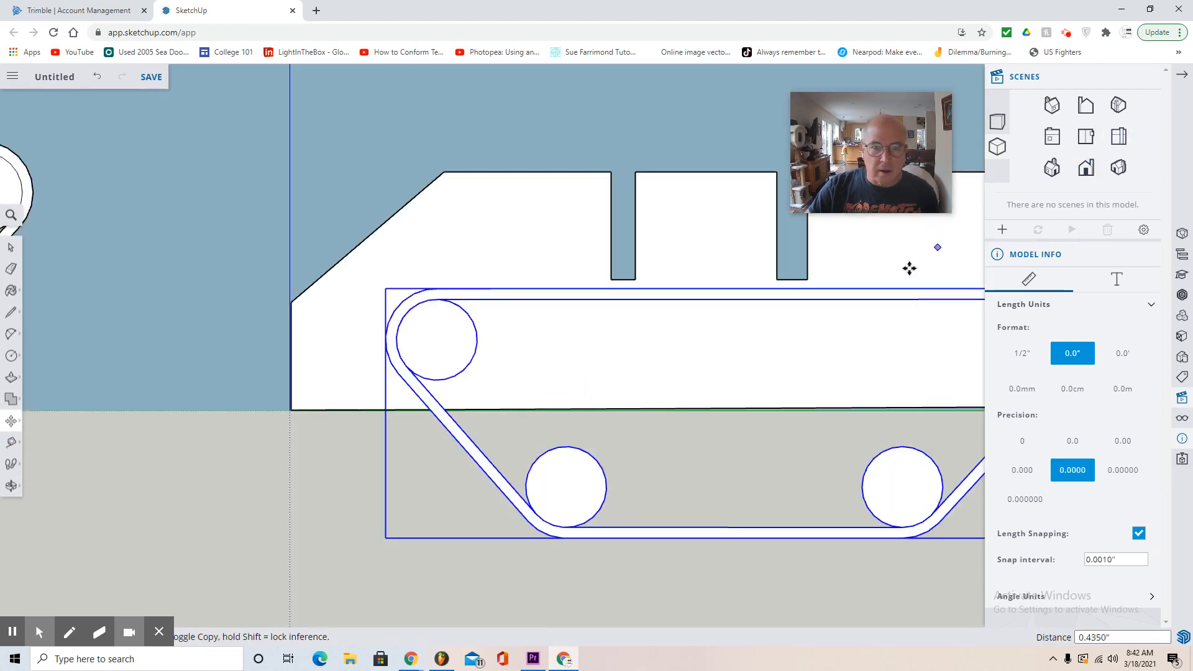
{"action": "scroll", "coordinate": [714, 412], "scroll_direction": "down", "scroll_amount": 5}
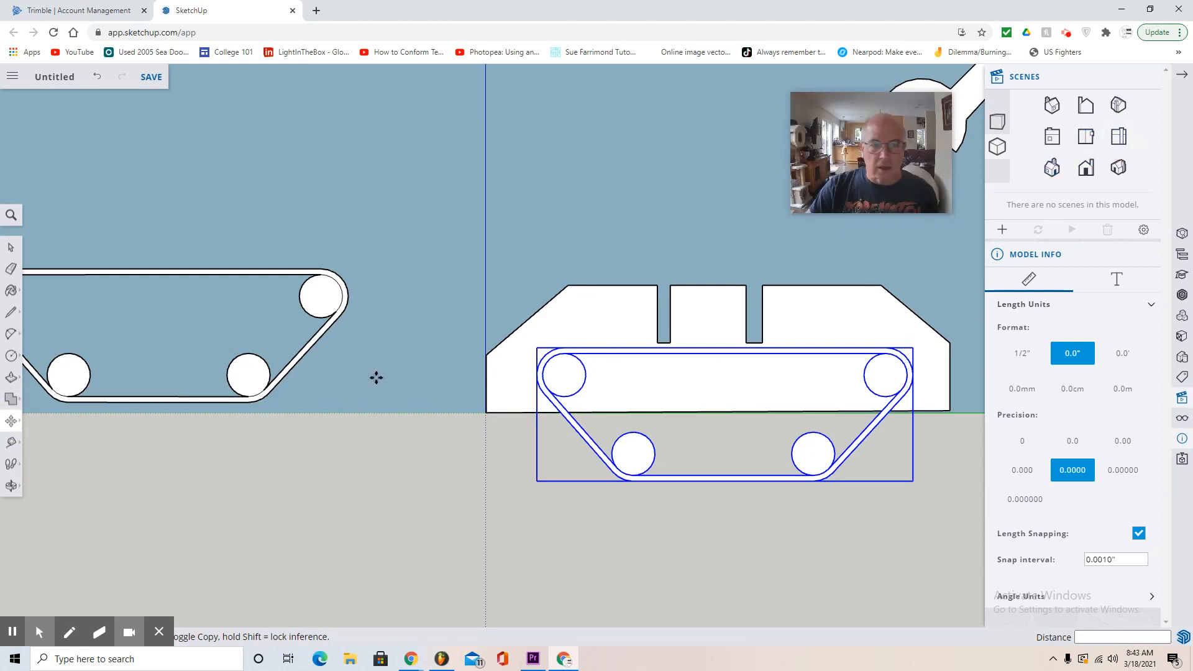
- Select the original tread and move it in plan view against the block's opposite side, lined up with the flipped tread
{"action": "left_click", "coordinate": [12, 486]}
{"action": "left_click", "coordinate": [47, 466]}
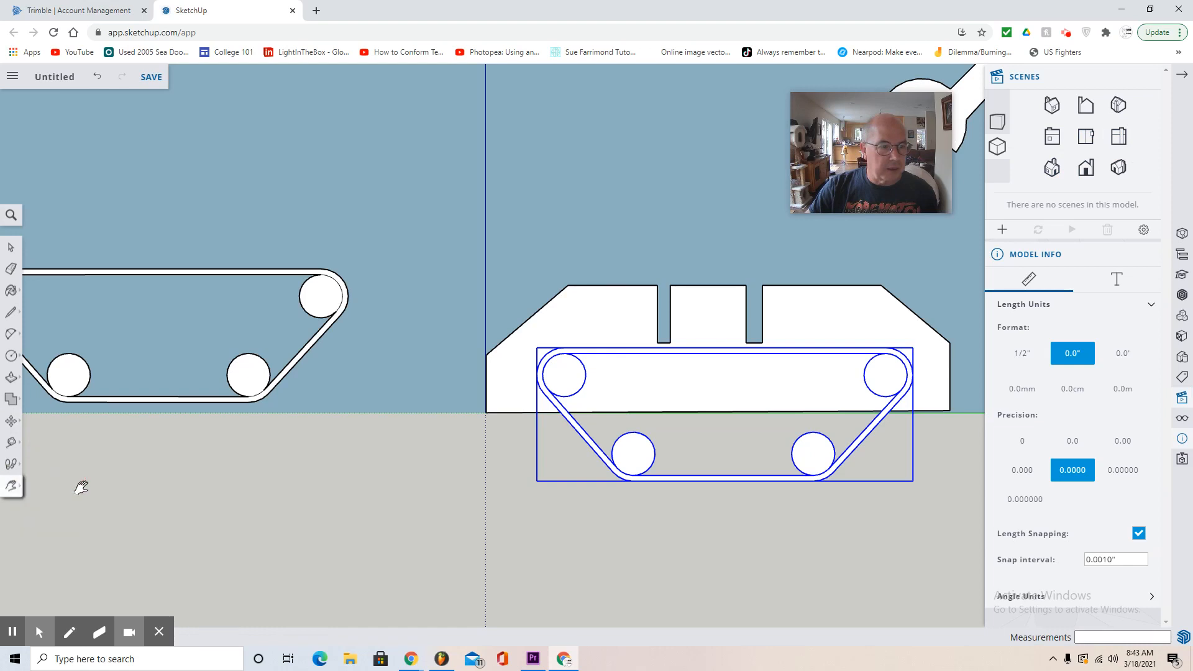
{"action": "left_click_drag", "start_coordinate": [81, 488], "coordinate": [347, 446]}
{"action": "left_click", "coordinate": [12, 247]}
{"action": "left_click_drag", "start_coordinate": [177, 175], "coordinate": [458, 309]}
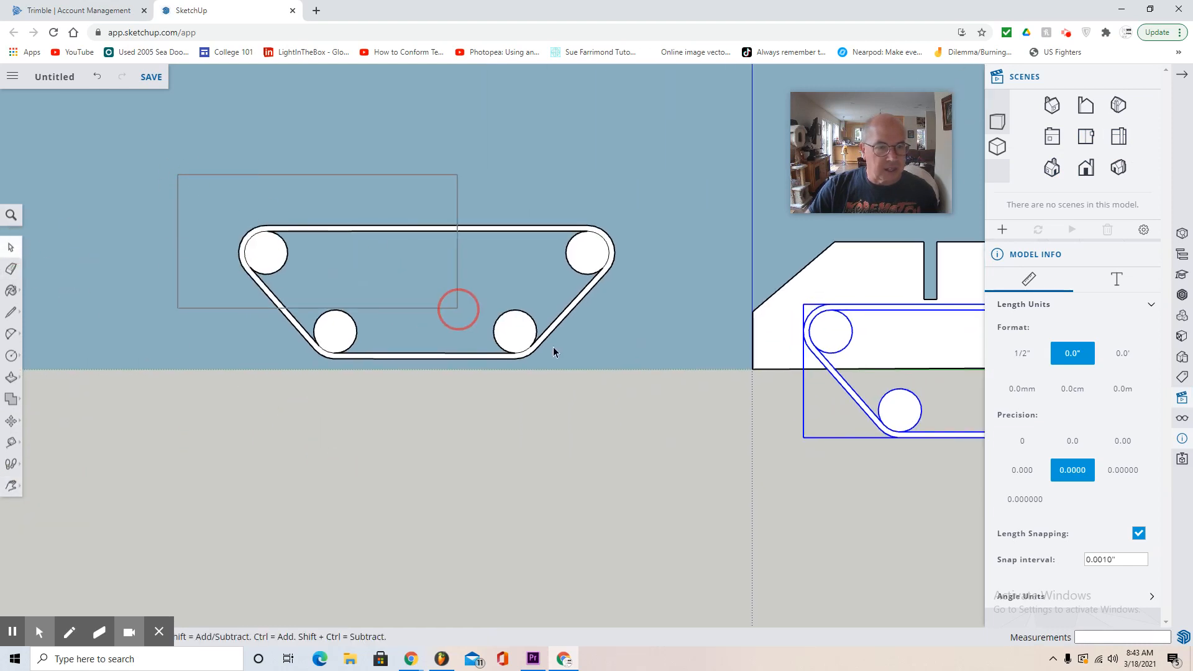
{"action": "left_click", "coordinate": [1086, 138]}
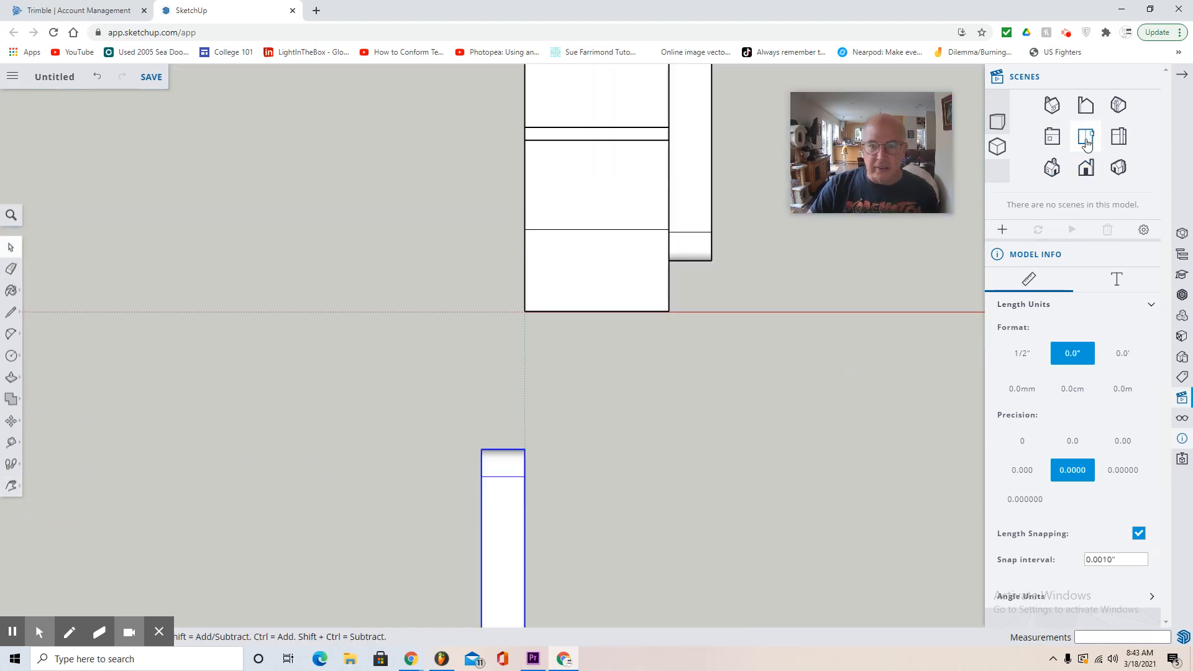
{"action": "scroll", "coordinate": [555, 438], "scroll_direction": "down", "scroll_amount": 5}
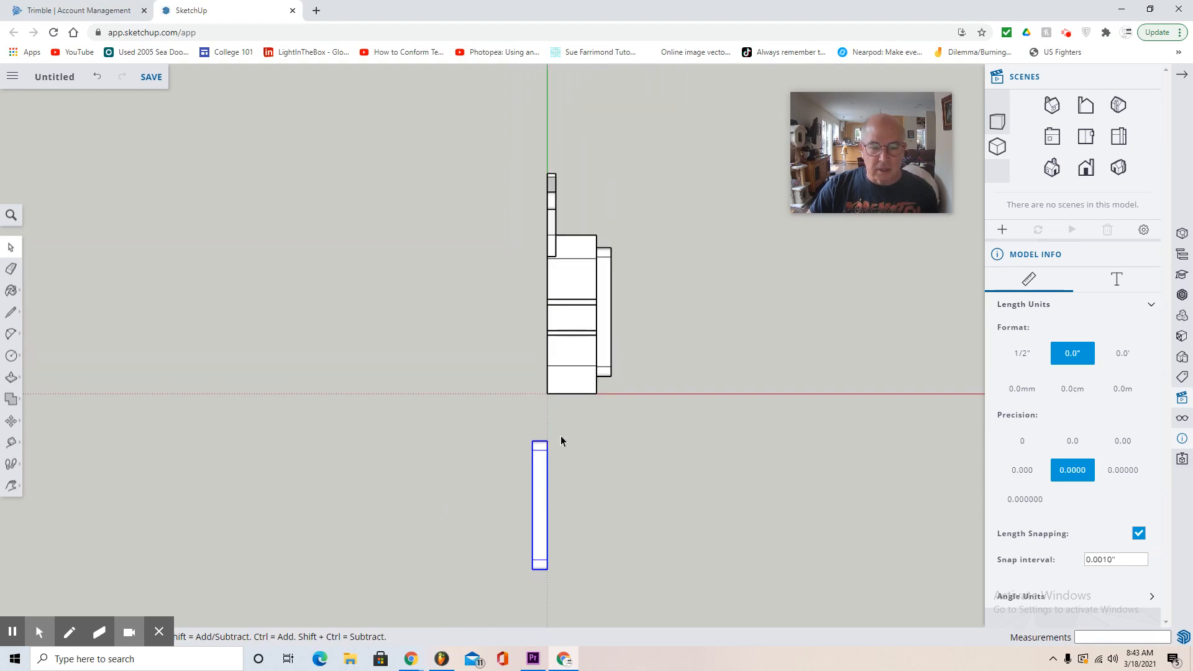
{"action": "left_click", "coordinate": [15, 487]}
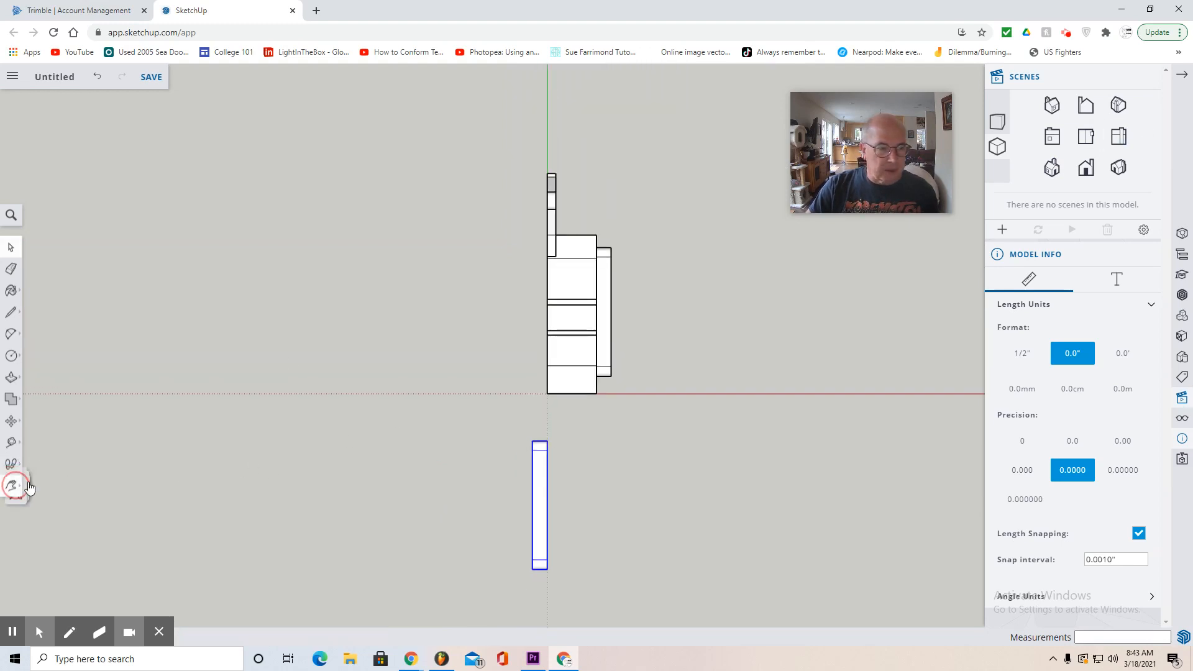
{"action": "left_click", "coordinate": [46, 435]}
{"action": "left_click_drag", "start_coordinate": [551, 524], "coordinate": [568, 435]}
{"action": "left_click", "coordinate": [1083, 137]}
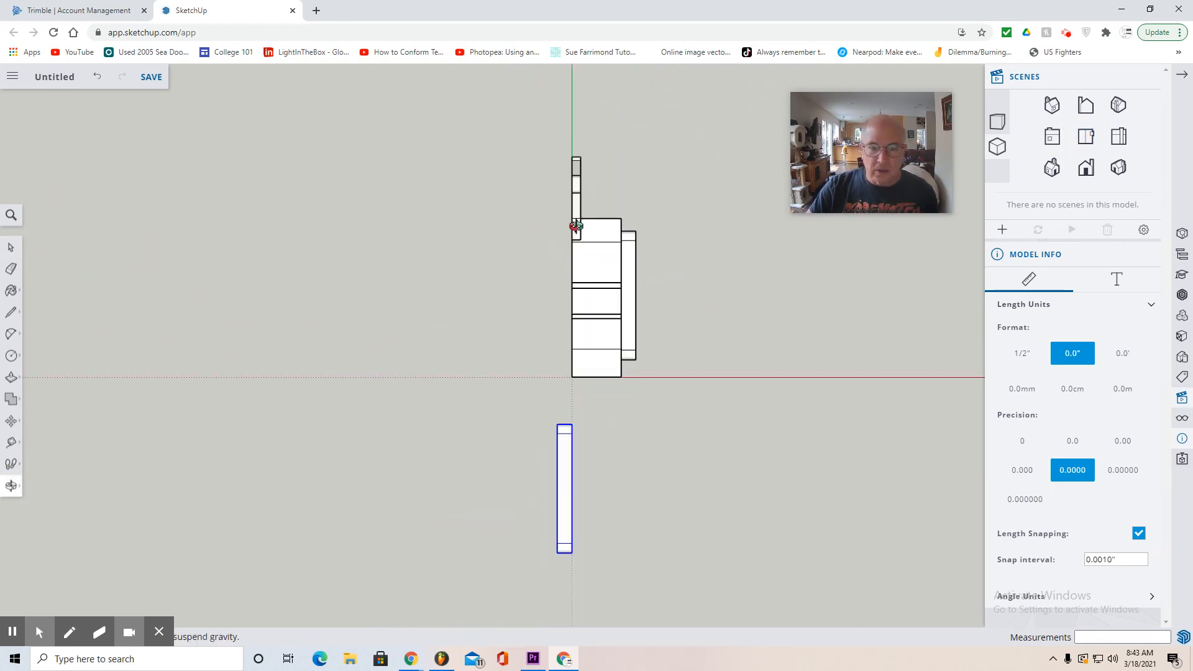
{"action": "left_click", "coordinate": [11, 420]}
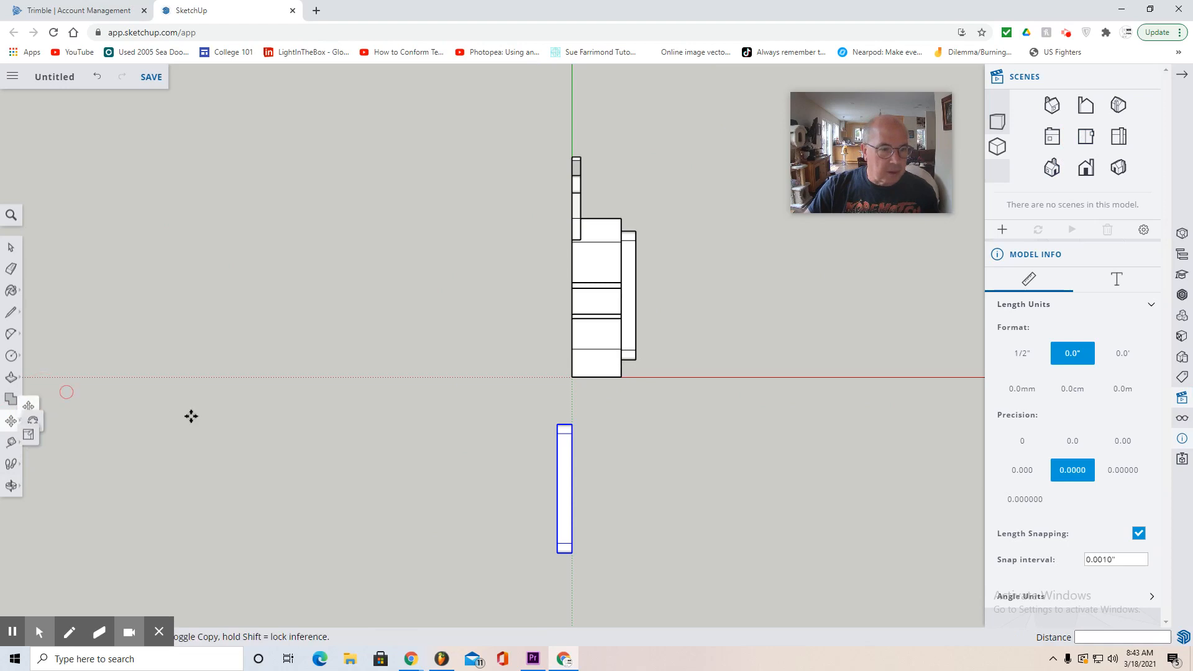
{"action": "left_click_drag", "start_coordinate": [570, 512], "coordinate": [558, 317]}
{"action": "left_click", "coordinate": [562, 319]}
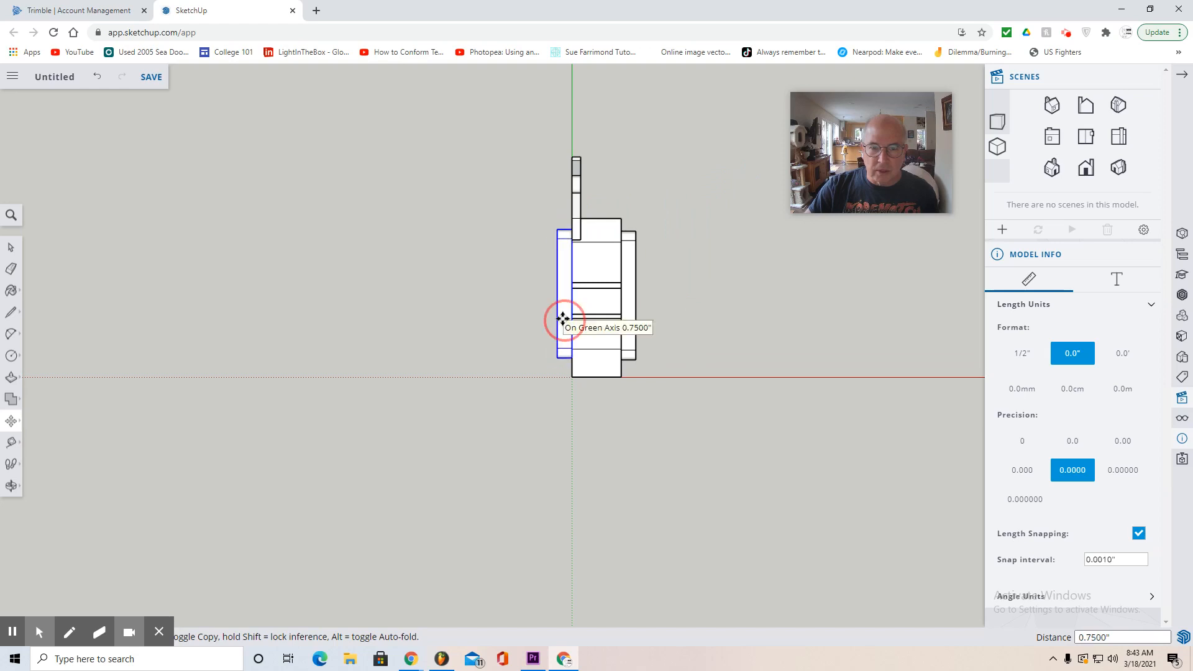
{"action": "left_click", "coordinate": [1051, 136]}
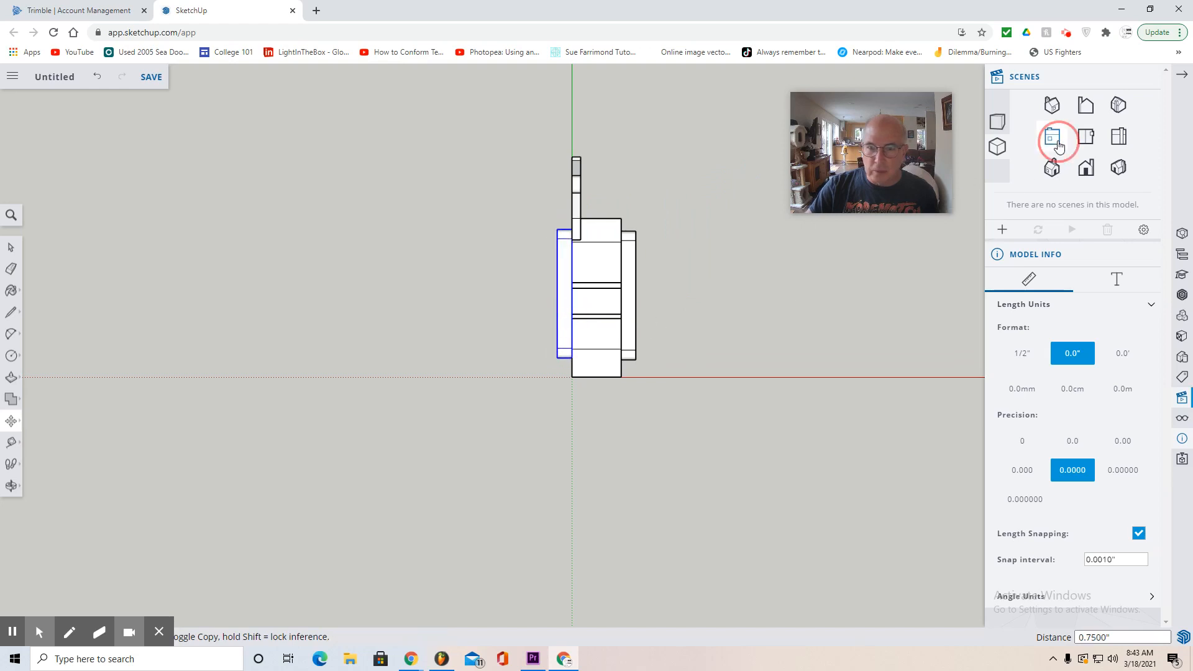
- In side view, move the selected tread about 2.823" down over the opposite tread and shift it about 0.207" to bring their wheels into line
{"action": "scroll", "coordinate": [634, 407], "scroll_direction": "up", "scroll_amount": 5}
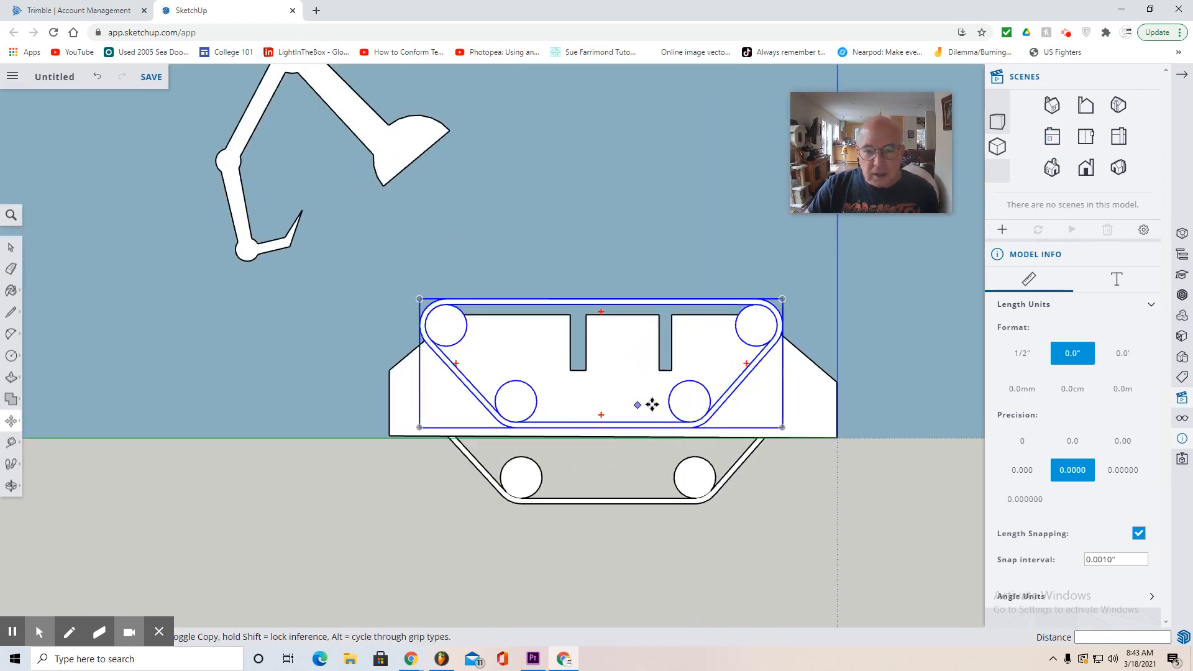
{"action": "left_click", "coordinate": [692, 405]}
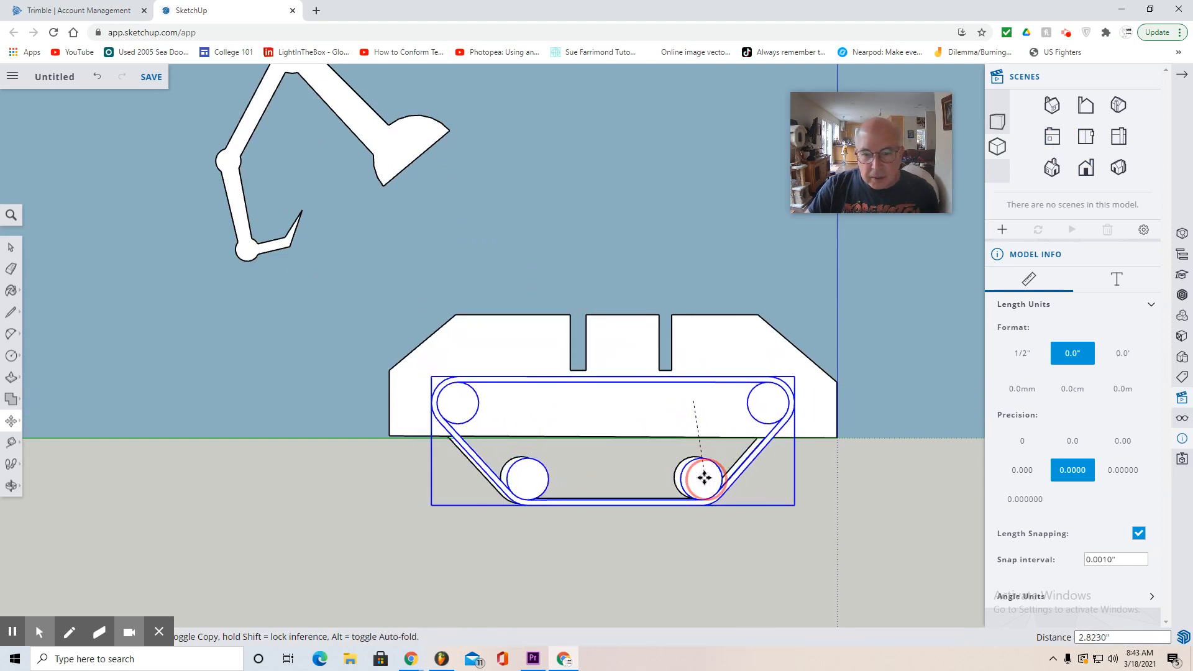
{"action": "scroll", "coordinate": [698, 476], "scroll_direction": "up", "scroll_amount": 8}
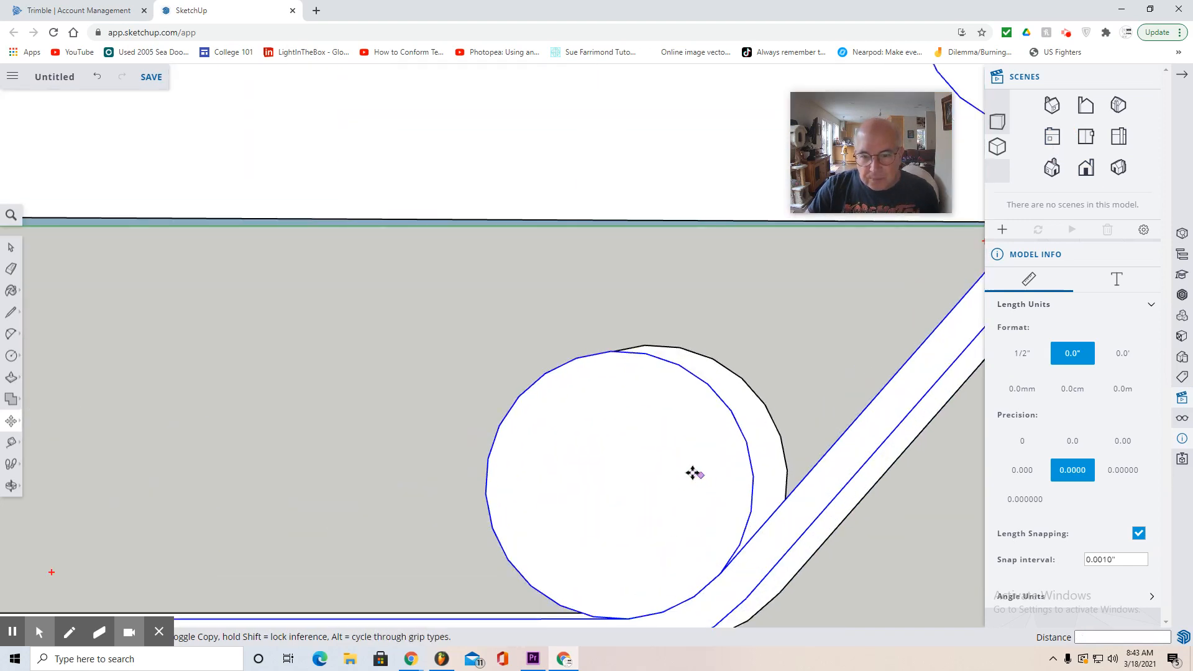
{"action": "left_click", "coordinate": [725, 463]}
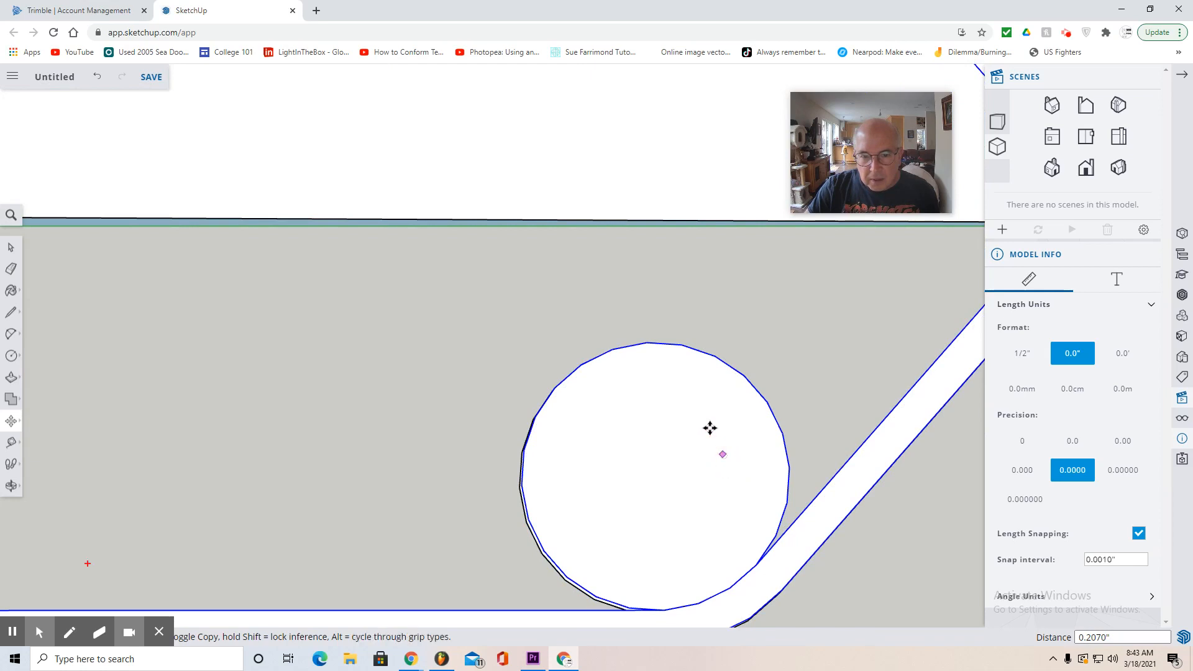
- Fine-align the selected tread by moving a corner of its wheel outline onto the matching corner of the opposite tread, finishing with a 0.011" move
{"action": "scroll", "coordinate": [531, 519], "scroll_direction": "down", "scroll_amount": 3}
{"action": "scroll", "coordinate": [532, 511], "scroll_direction": "up", "scroll_amount": 5}
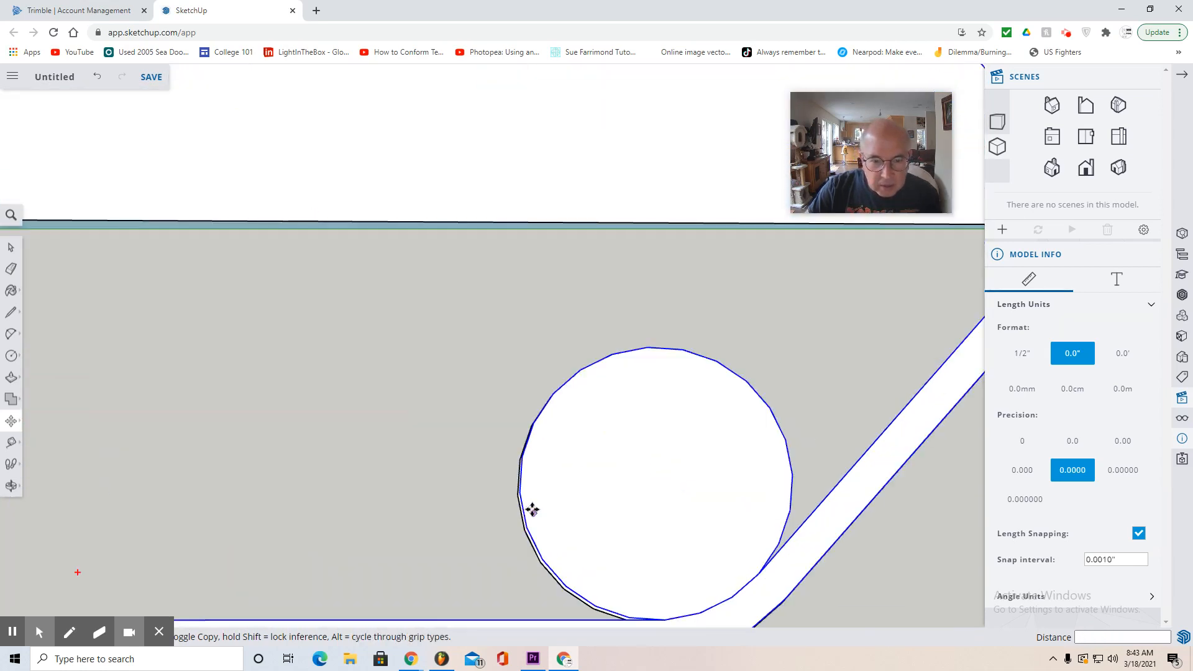
{"action": "left_click", "coordinate": [520, 554]}
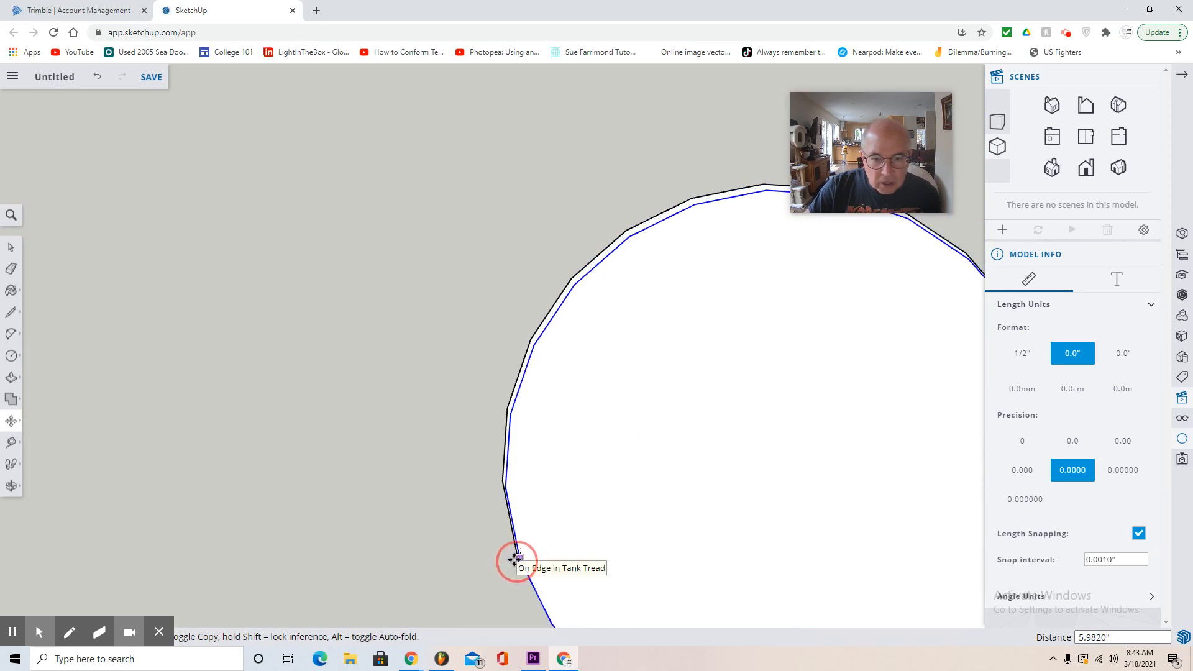
{"action": "left_click", "coordinate": [515, 557]}
{"action": "scroll", "coordinate": [515, 558], "scroll_direction": "up", "scroll_amount": 5}
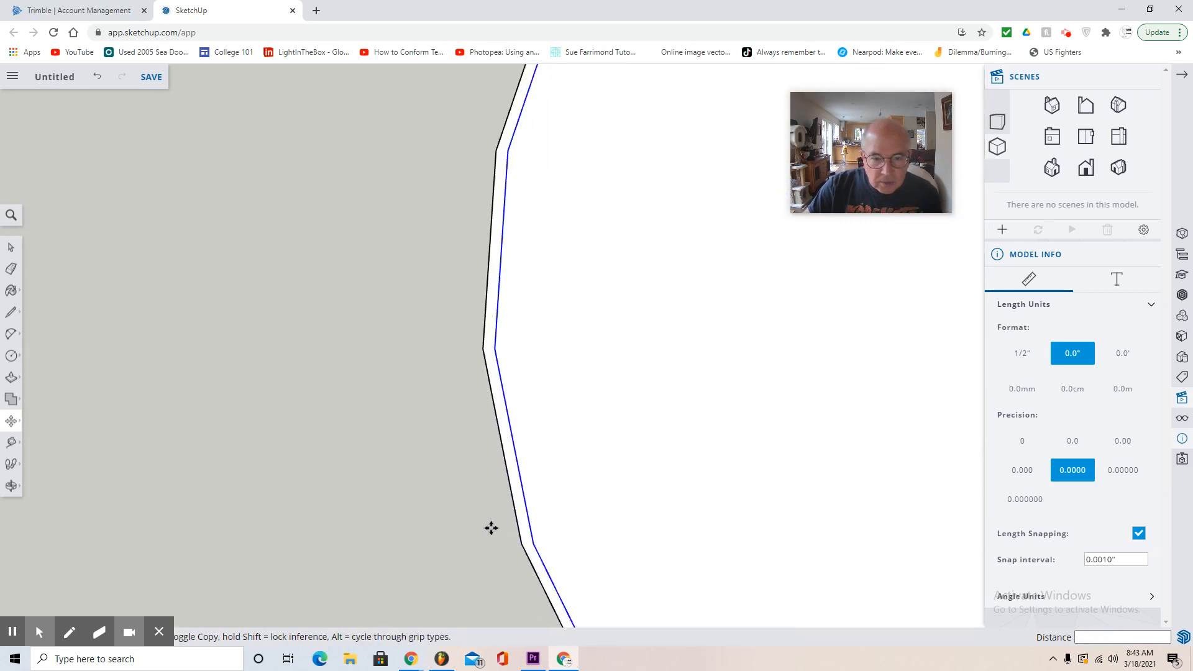
{"action": "scroll", "coordinate": [476, 440], "scroll_direction": "up", "scroll_amount": 3}
{"action": "left_click", "coordinate": [508, 279]}
{"action": "left_click", "coordinate": [488, 278]}
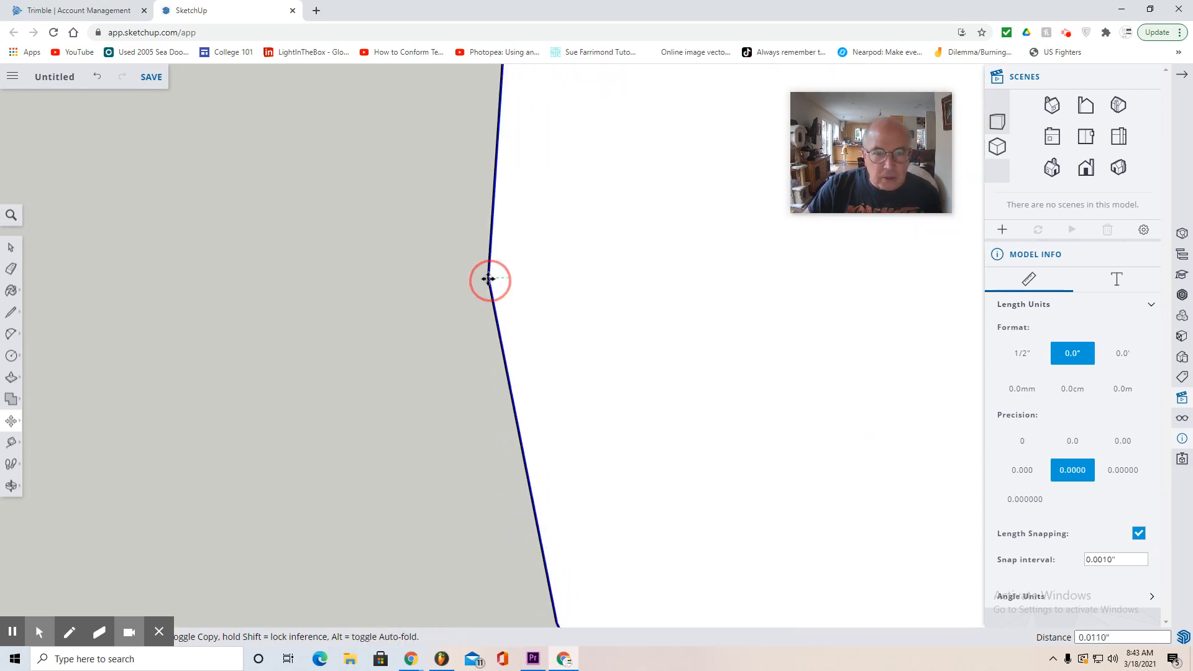